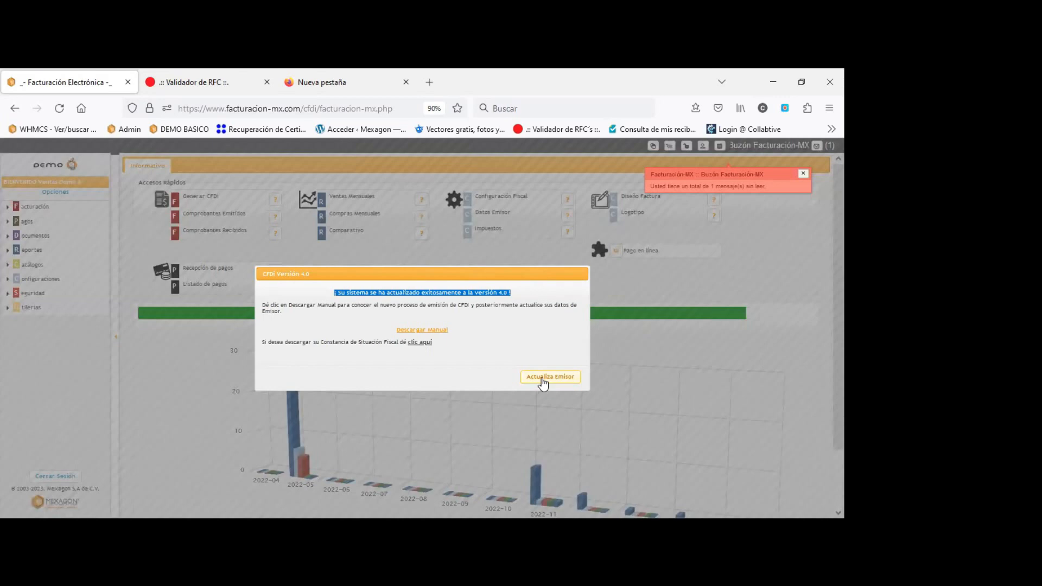
Open Datos Emisor from the CFDI 4.0 notice and select the S.C ending of the business name.
{"action": "left_click", "coordinate": [542, 384]}
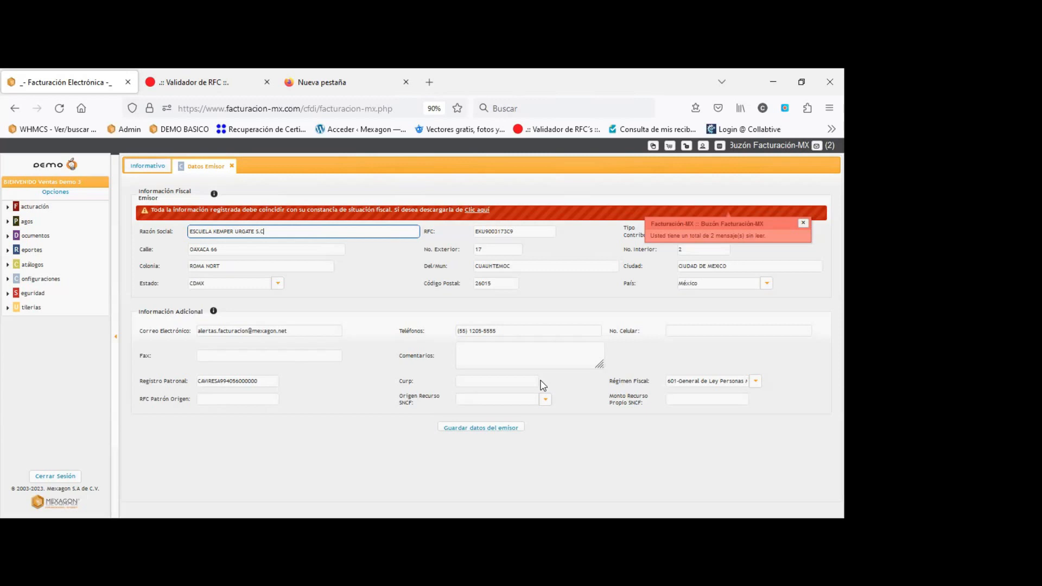
{"action": "key", "text": "shift+Left"}
{"action": "key", "text": "shift+Left"}
{"action": "key", "text": "shift+Left"}
{"action": "key", "text": "shift+Left"}
{"action": "key", "text": "shift+Left"}
{"action": "key", "text": "shift+Left"}
{"action": "key", "text": "shift+Left"}
{"action": "key", "text": "shift+Left"}
{"action": "key", "text": "shift+Left"}
{"action": "key", "text": "shift+Left"}
{"action": "key", "text": "shift+Left"}
{"action": "key", "text": "shift+Left"}
{"action": "key", "text": "shift+Left"}
{"action": "key", "text": "shift+Left"}
{"action": "key", "text": "shift+Left"}
{"action": "key", "text": "shift+Left"}
{"action": "key", "text": "shift+Left"}
{"action": "key", "text": "shift+Left"}
{"action": "key", "text": "shift+Left"}
{"action": "key", "text": "shift+Left"}
{"action": "key", "text": "shift+Left"}
{"action": "key", "text": "shift+Left"}
{"action": "key", "text": "shift+Left"}
Save the issuer data, change the business name ending from S.C to SA DE CV, and save again.
{"action": "left_click", "coordinate": [493, 431]}
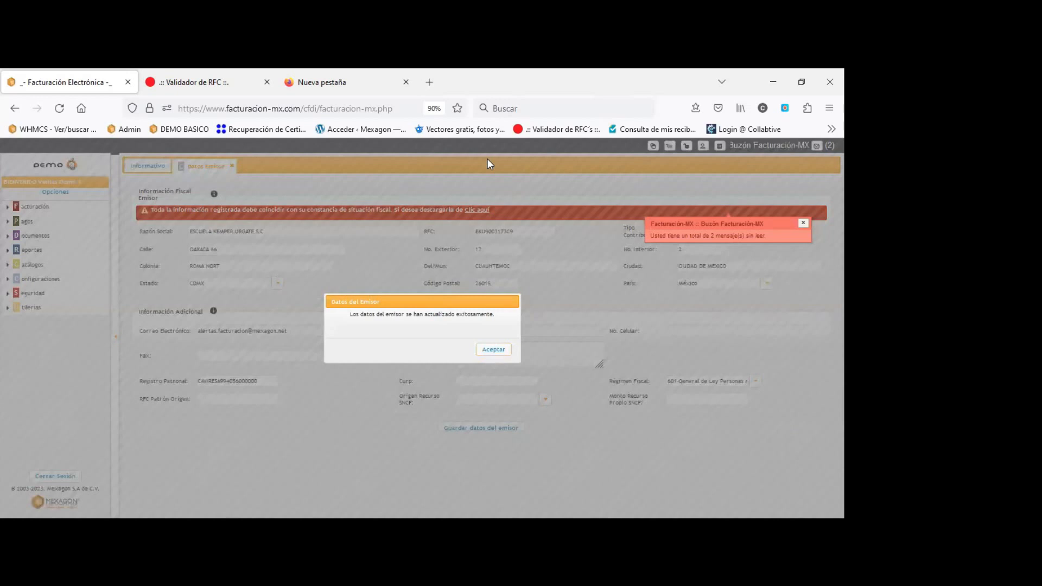
{"action": "left_click", "coordinate": [495, 349]}
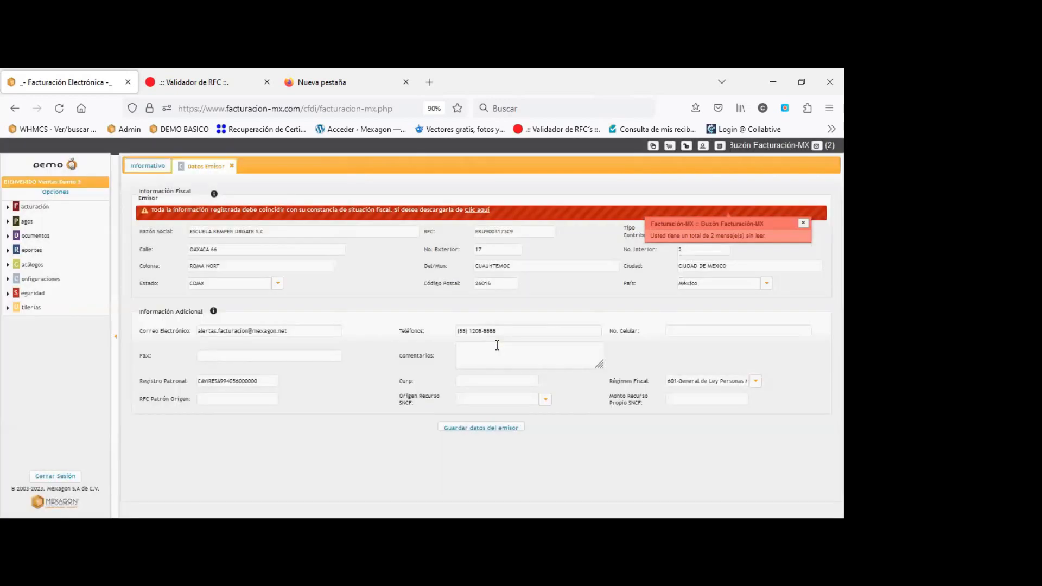
{"action": "left_click", "coordinate": [284, 232]}
{"action": "left_click_drag", "start_coordinate": [266, 231], "coordinate": [196, 232]}
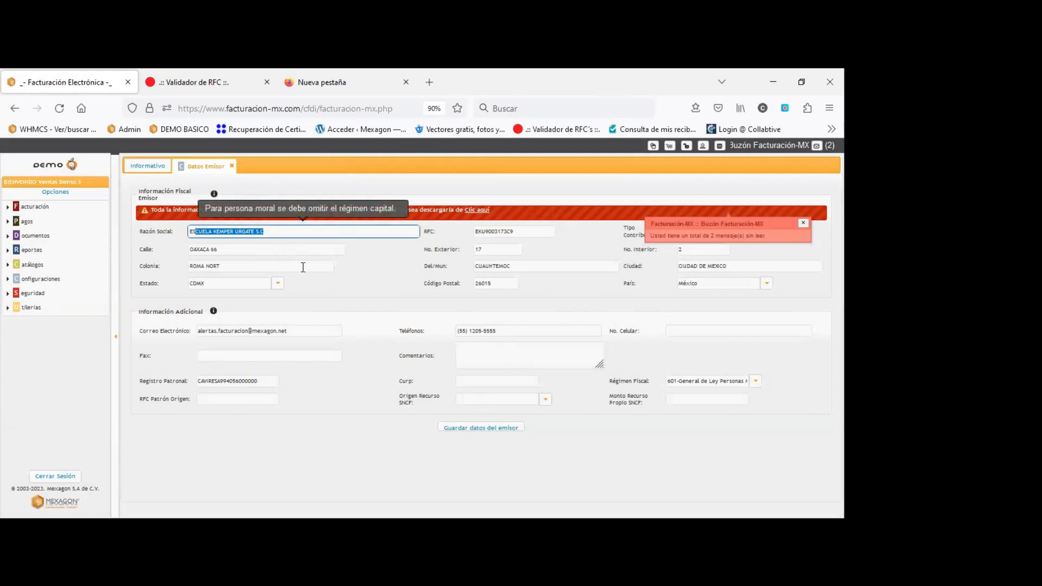
{"action": "left_click", "coordinate": [280, 233]}
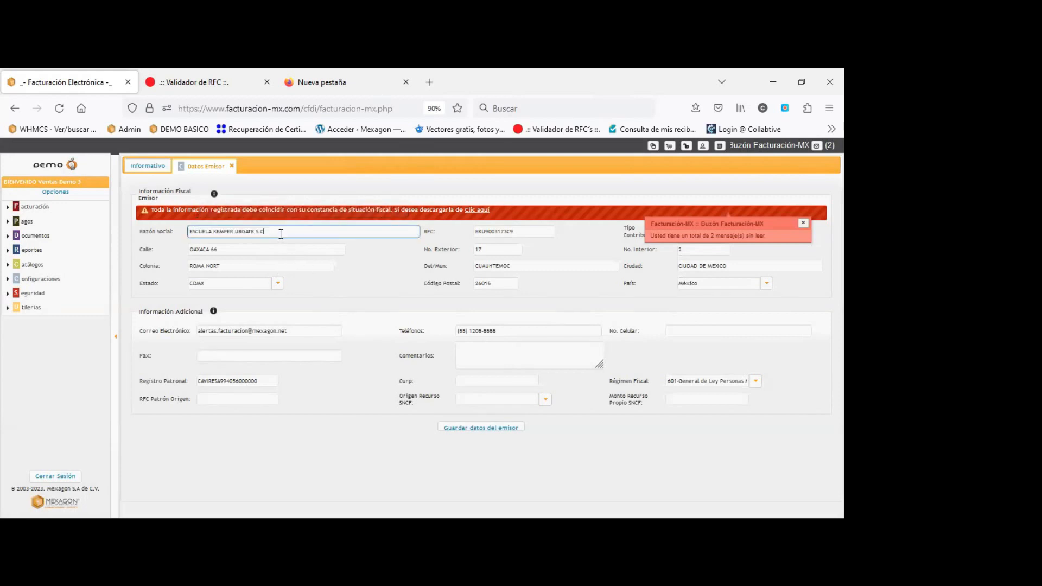
{"action": "key", "text": "BackSpace"}
{"action": "key", "text": "BackSpace"}
{"action": "type", "text": "sa DE CV"}
{"action": "left_click", "coordinate": [493, 428]}
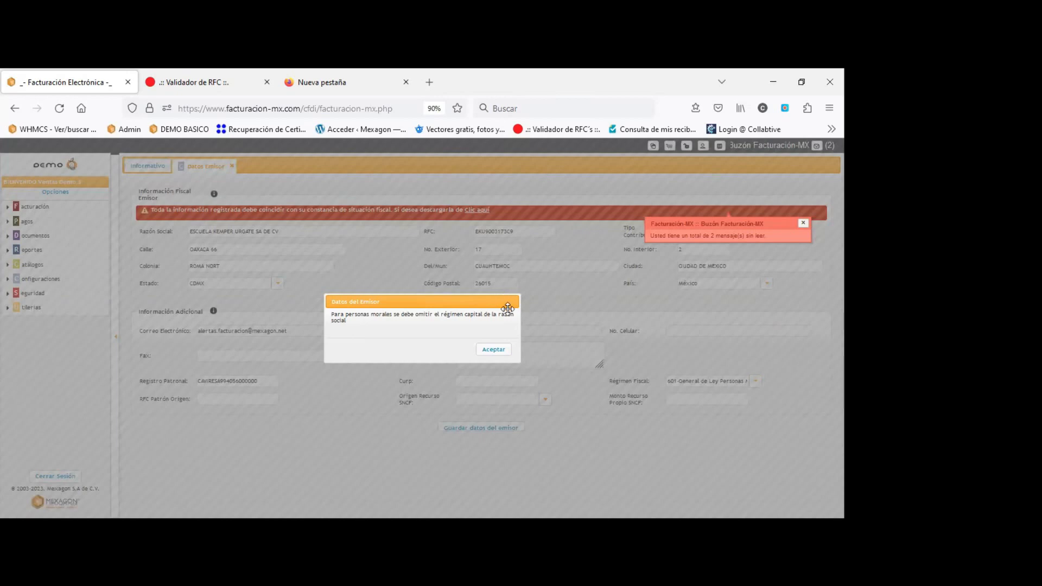
Dismiss the capital-regime warning, trim ' SA DE CV' from the business name, and reset zoom to 100%.
{"action": "left_click", "coordinate": [494, 349]}
{"action": "left_click", "coordinate": [295, 231]}
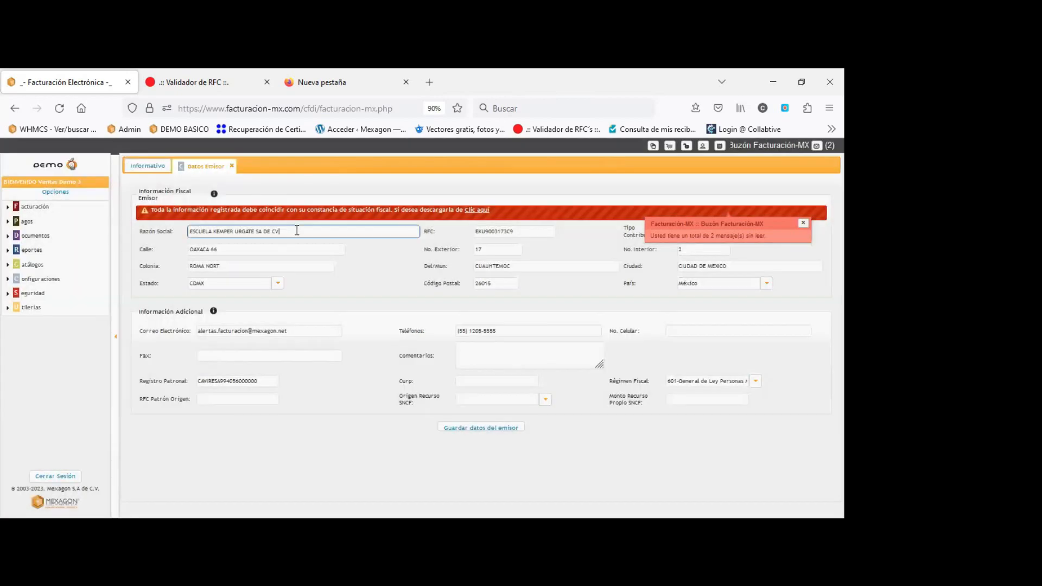
{"action": "key", "text": "BackSpace"}
{"action": "key", "text": "BackSpace"}
{"action": "key", "text": "BackSpace"}
{"action": "key", "text": "ctrl+0"}
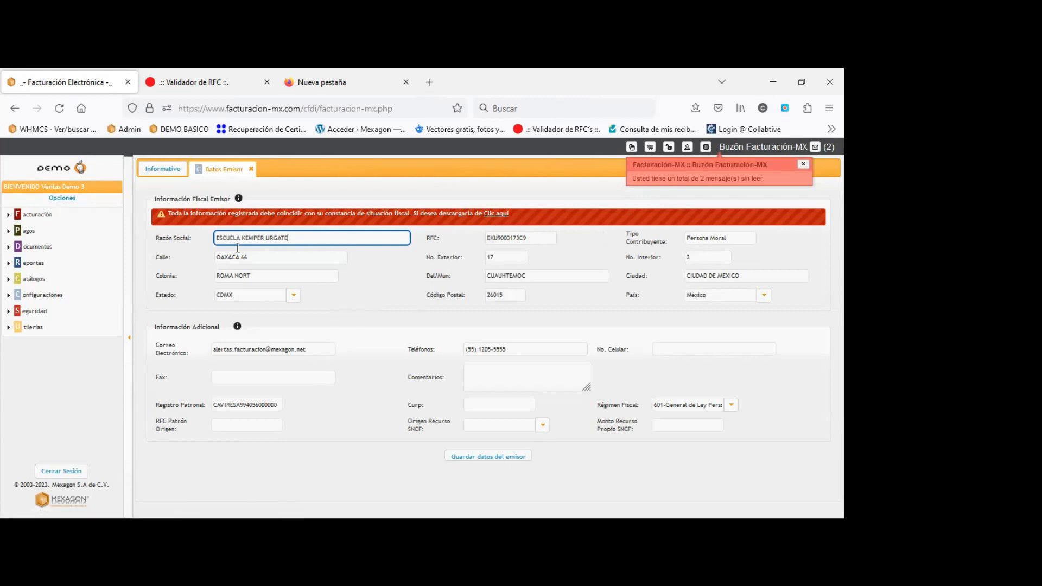
{"action": "left_click_drag", "start_coordinate": [196, 239], "coordinate": [157, 239]}
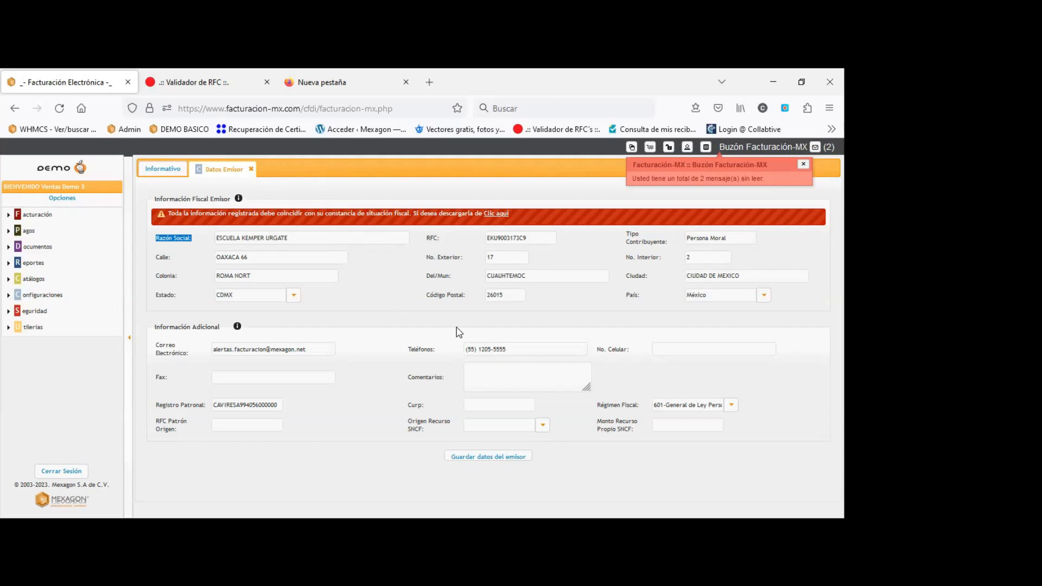
{"action": "double_click", "coordinate": [508, 295]}
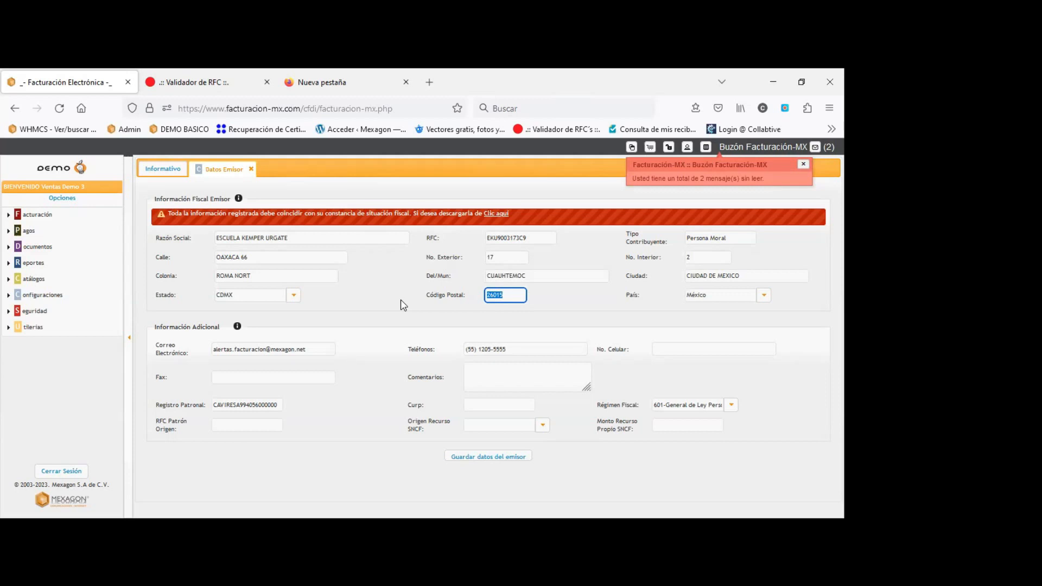
Review the issuer's fiscal details: ESCUELA KEMPER URGATE, Persona Moral, postal code 26015.
{"action": "left_click", "coordinate": [242, 76]}
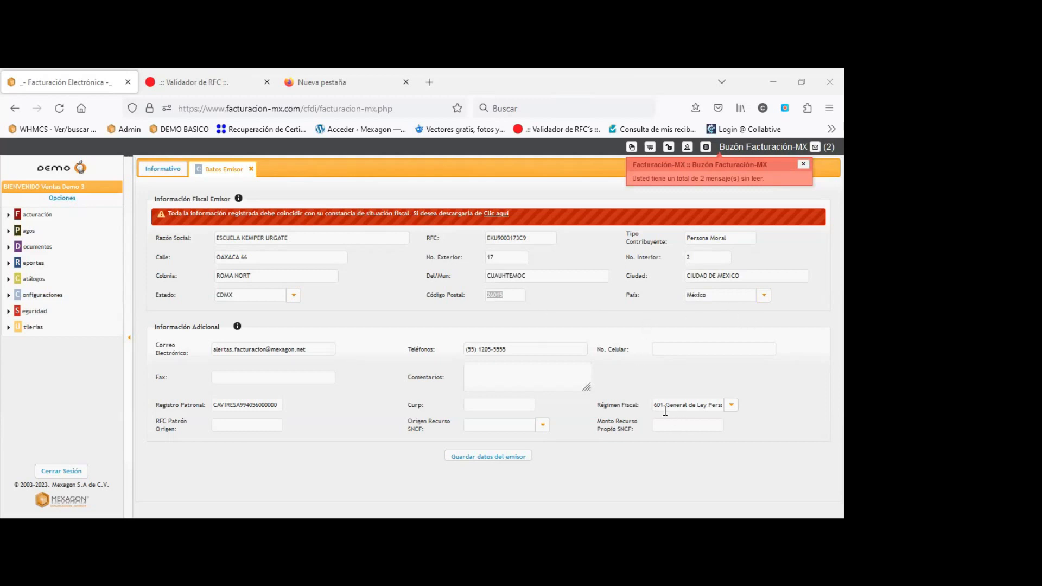
Set the issuer's fiscal regime to 601 - General de Ley Personas Morales and save.
{"action": "left_click", "coordinate": [732, 407]}
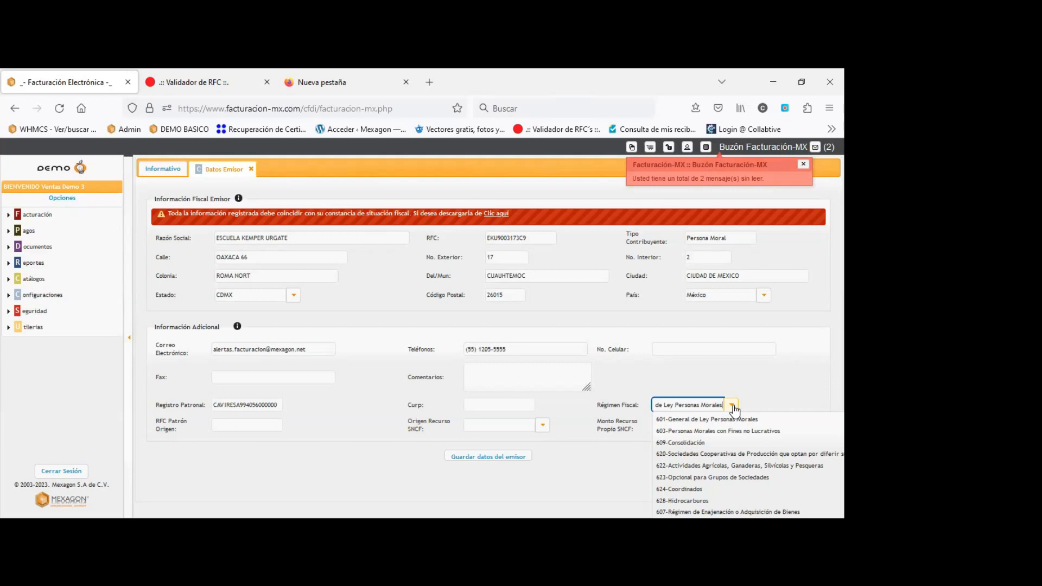
{"action": "left_click", "coordinate": [749, 382]}
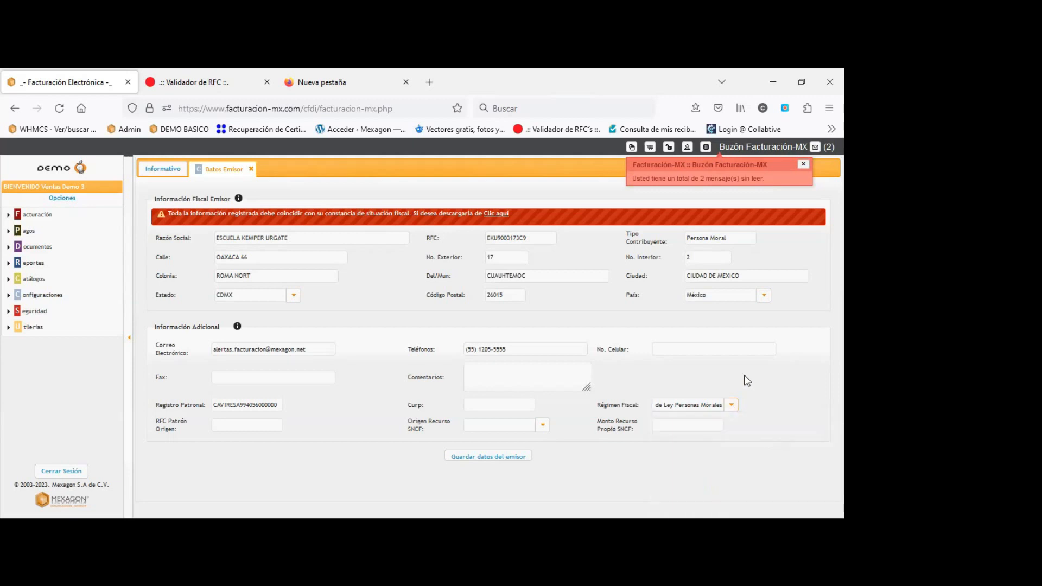
{"action": "left_click", "coordinate": [505, 463]}
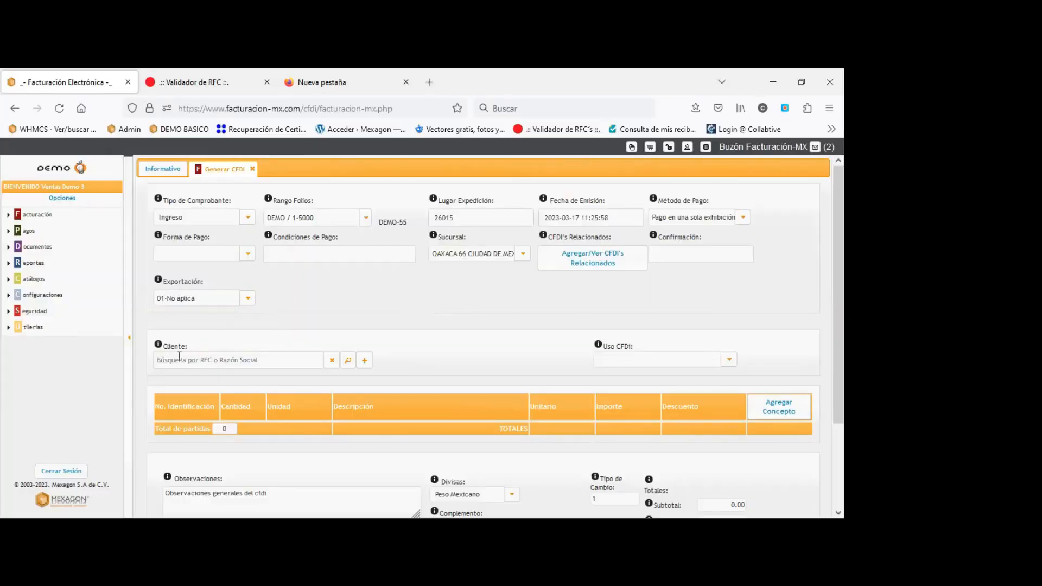
Search 'MEXA', choose MEXAGON SA DE CV as the client, dismiss the alert, and edit its name.
{"action": "left_click", "coordinate": [174, 357]}
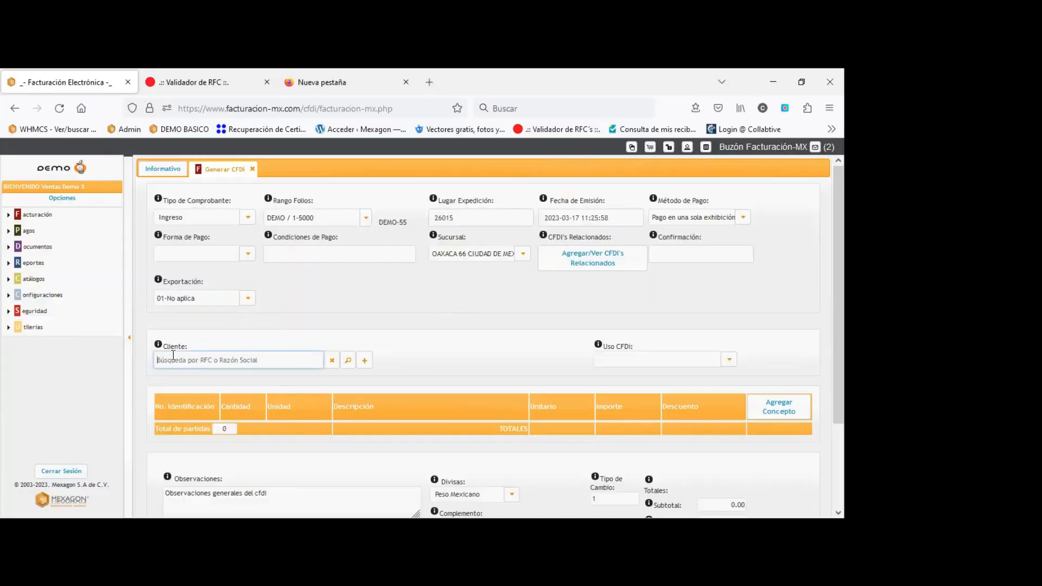
{"action": "type", "text": "MEXA"}
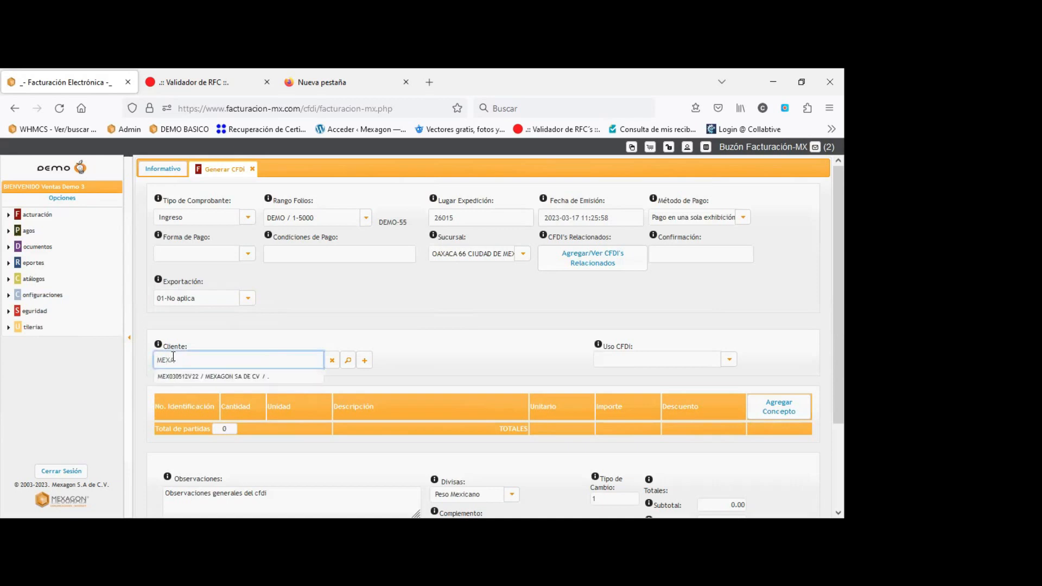
{"action": "left_click", "coordinate": [208, 377]}
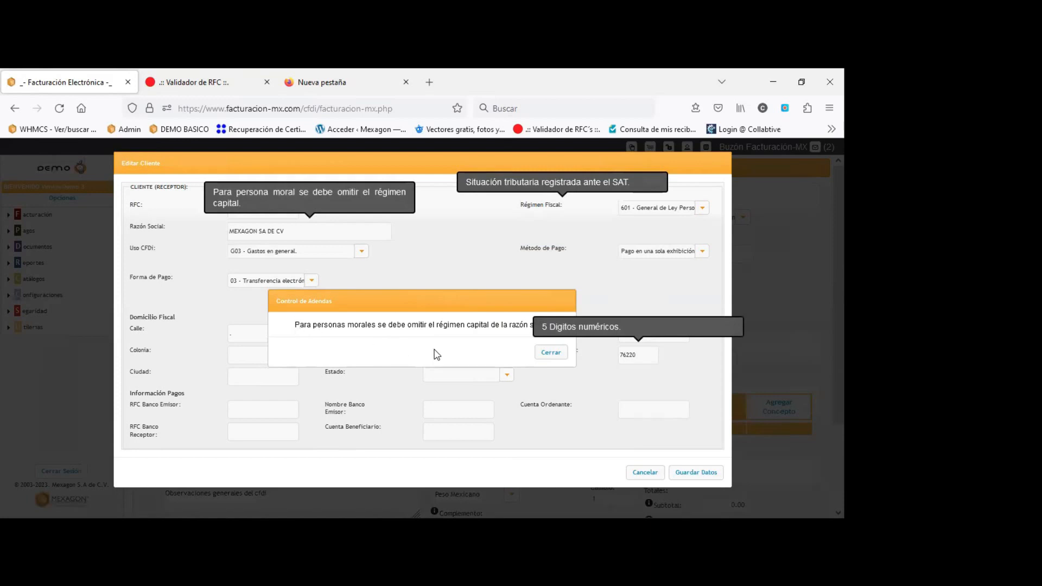
{"action": "left_click", "coordinate": [550, 354]}
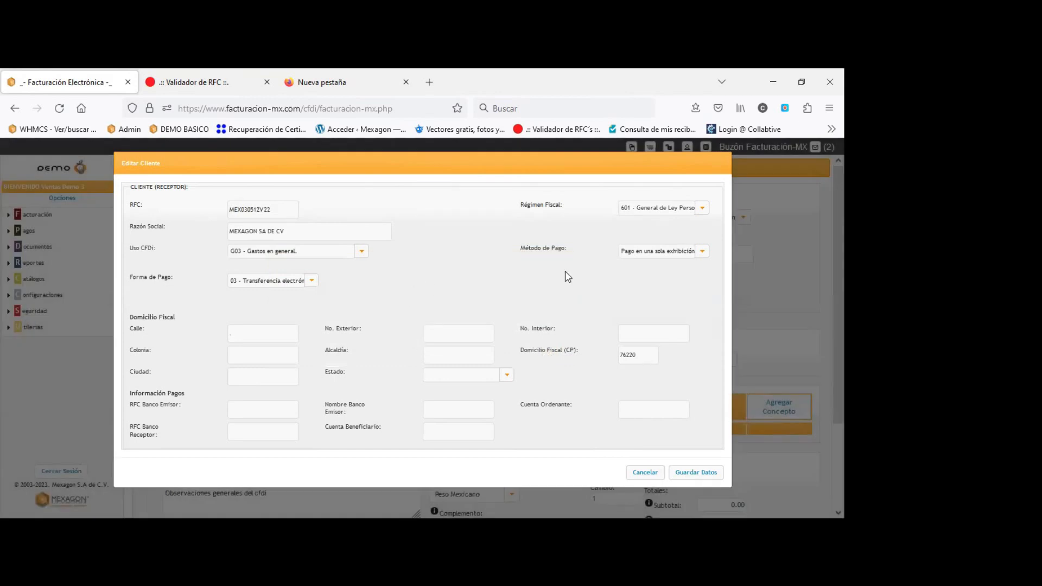
{"action": "left_click", "coordinate": [337, 230]}
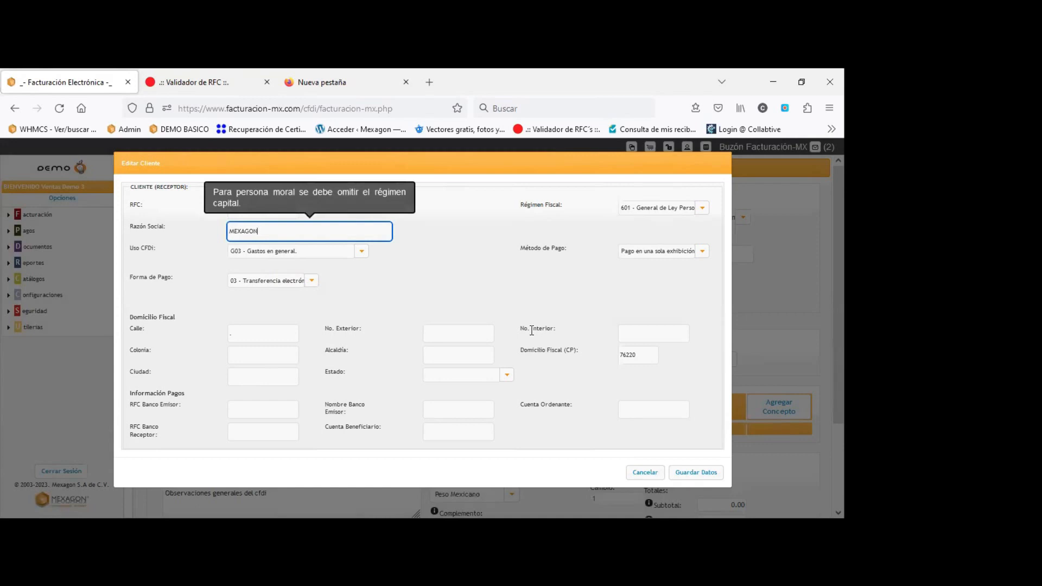
Save the client as MEXAGON with fiscal regime 601 General de Ley Personas Morales.
{"action": "left_click", "coordinate": [483, 300]}
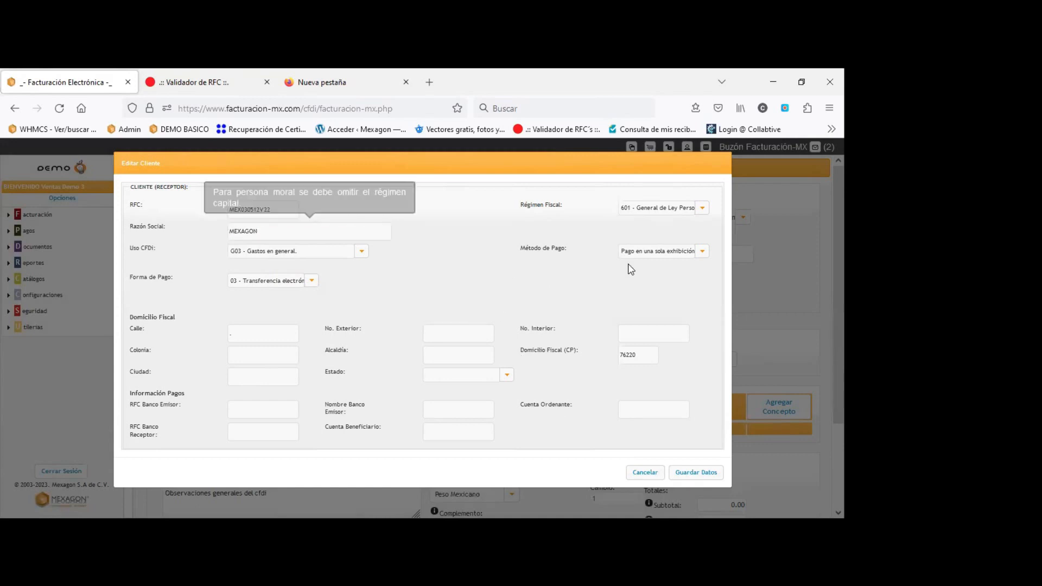
{"action": "left_click", "coordinate": [693, 211]}
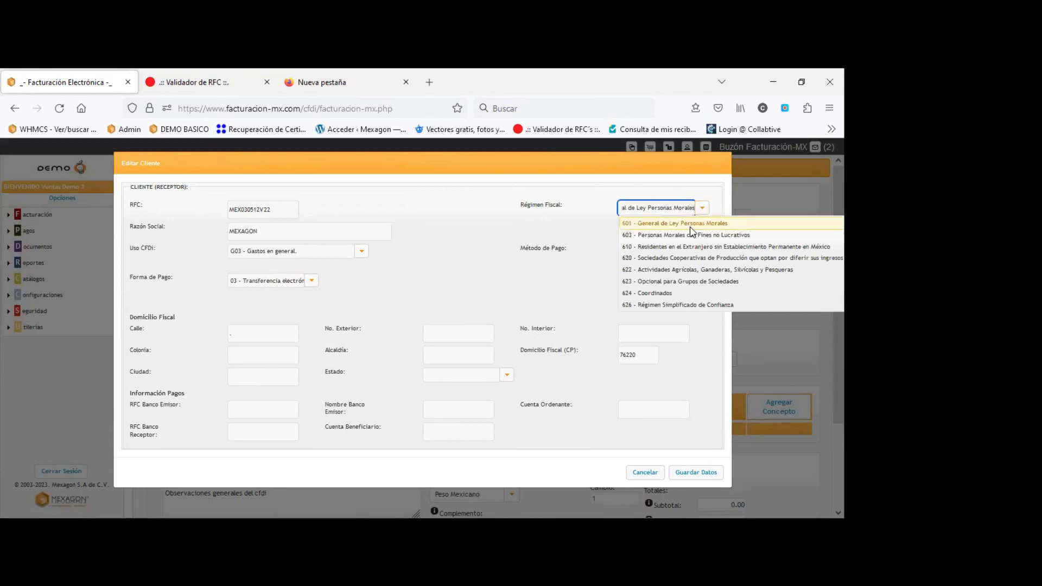
{"action": "left_click", "coordinate": [690, 227]}
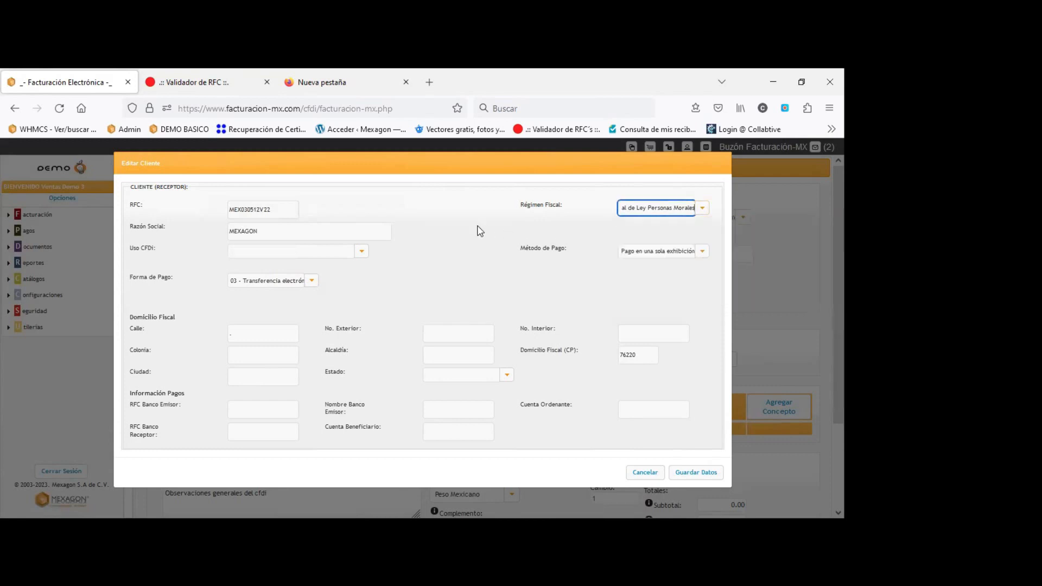
{"action": "left_click", "coordinate": [276, 230]}
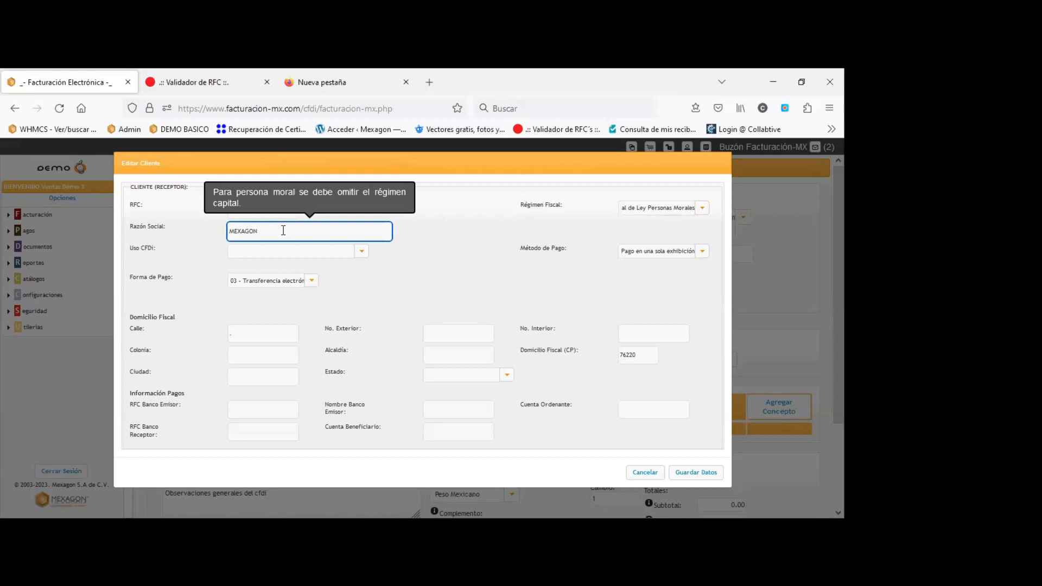
{"action": "left_click", "coordinate": [423, 303]}
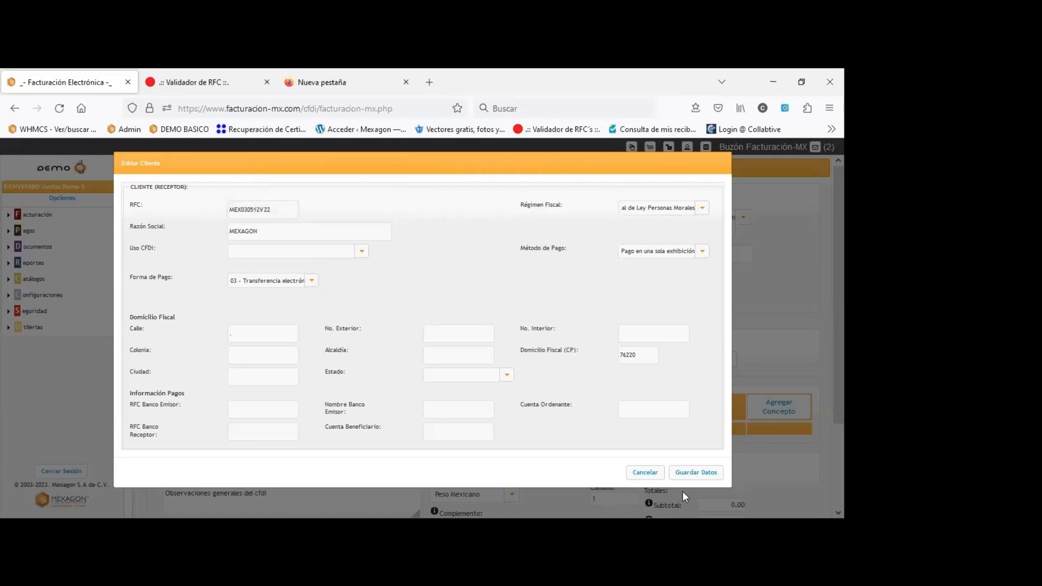
{"action": "left_click", "coordinate": [691, 473]}
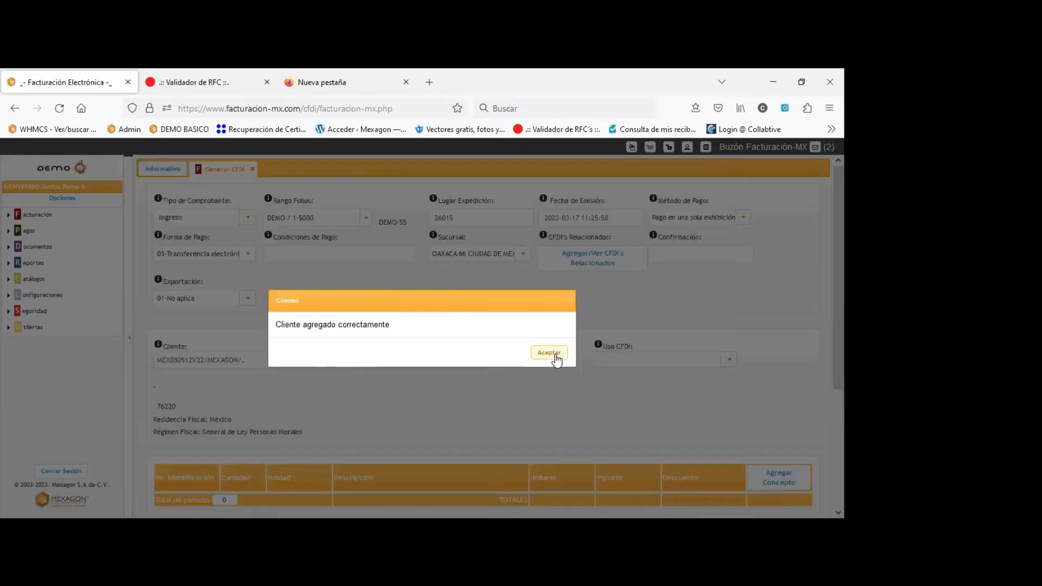
{"action": "left_click", "coordinate": [549, 353]}
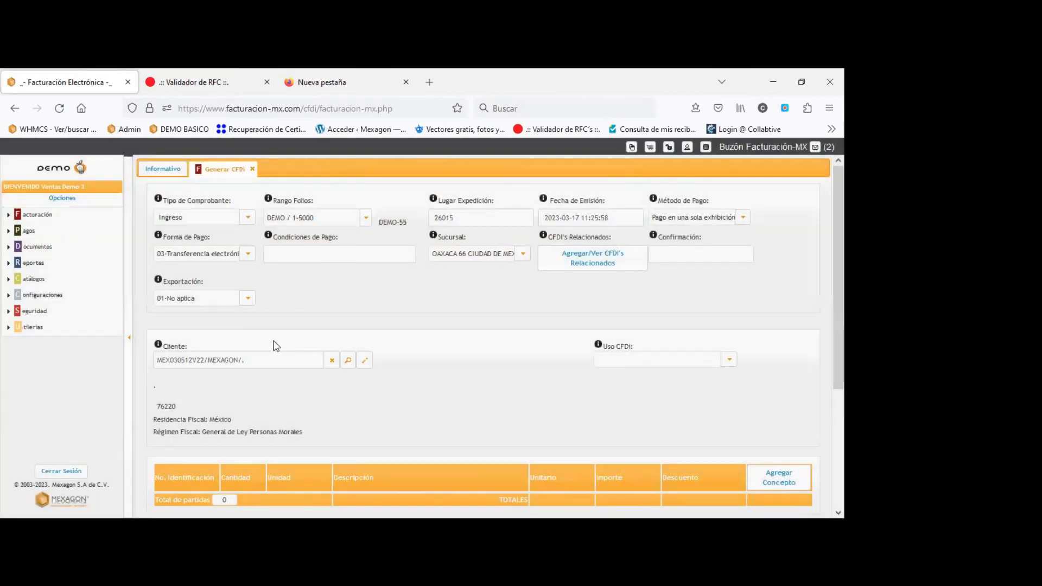
Clear the Cliente field and reselect MEXAGON from the 'MEXA' suggestions.
{"action": "left_click", "coordinate": [250, 360]}
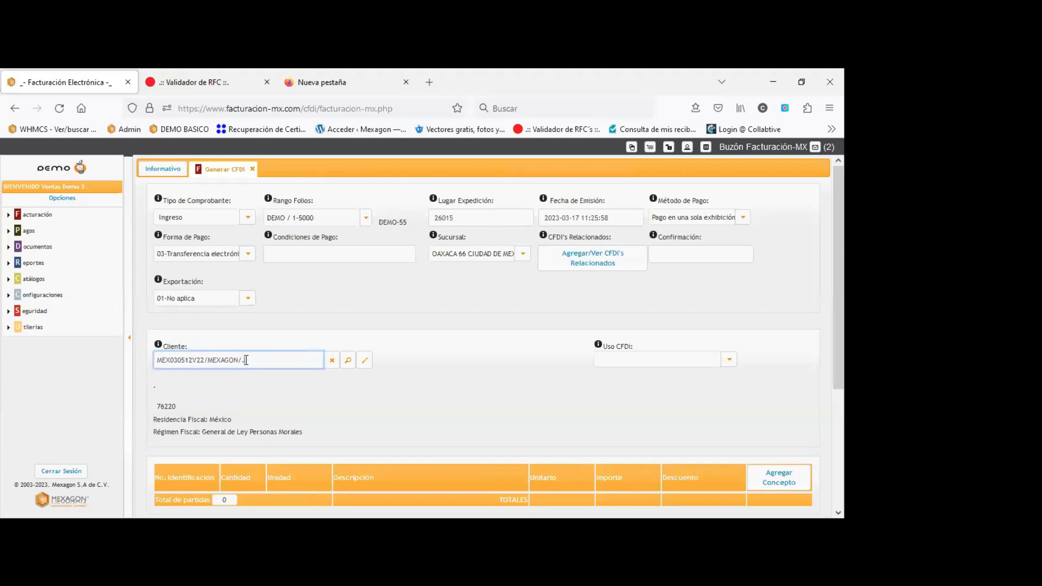
{"action": "key", "text": "ctrl+a"}
{"action": "key", "text": "BackSpace"}
{"action": "type", "text": "MEXA"}
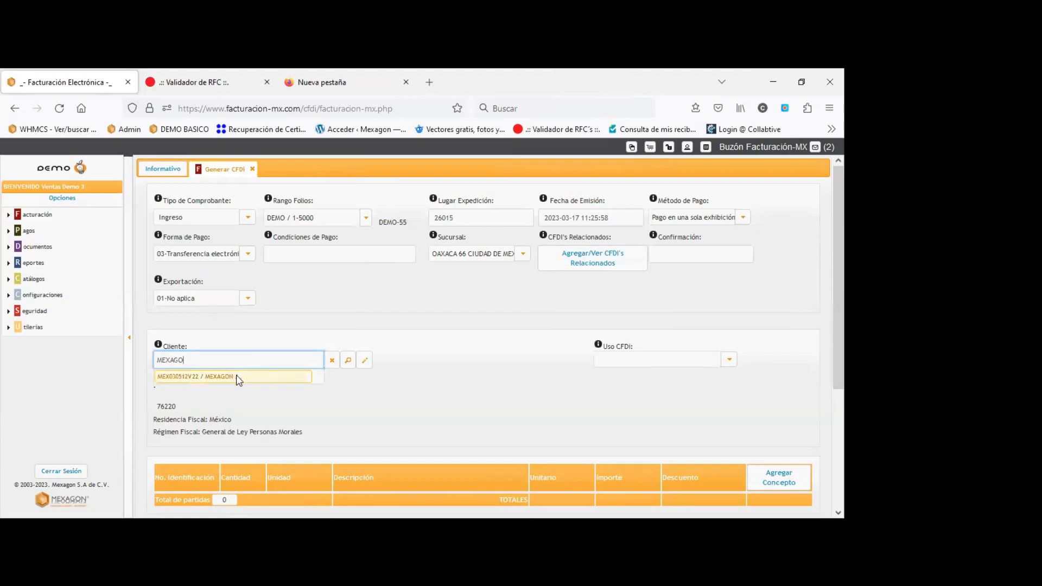
{"action": "left_click", "coordinate": [240, 380]}
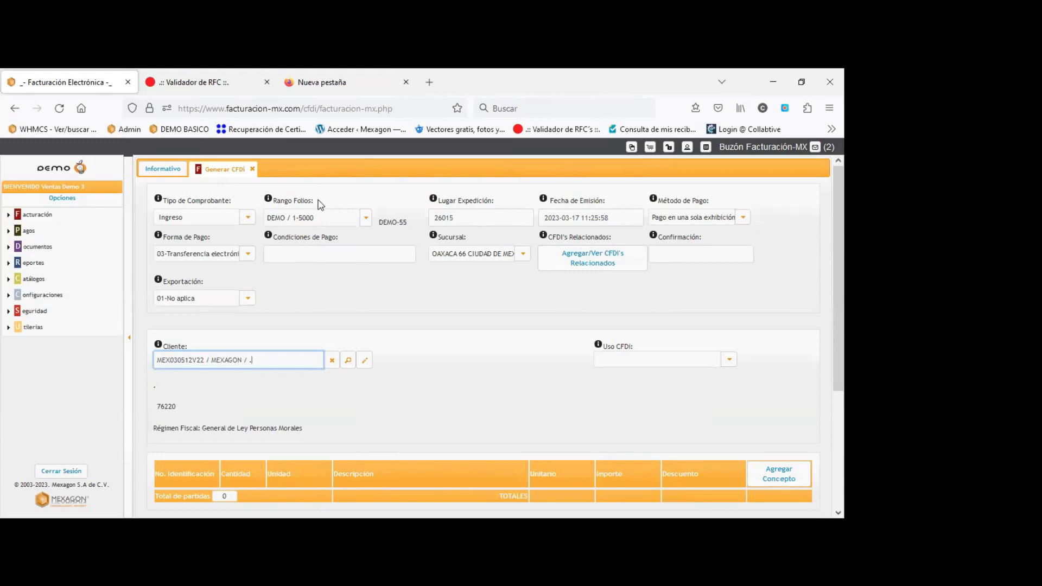
{"action": "key", "text": "alt+Tab"}
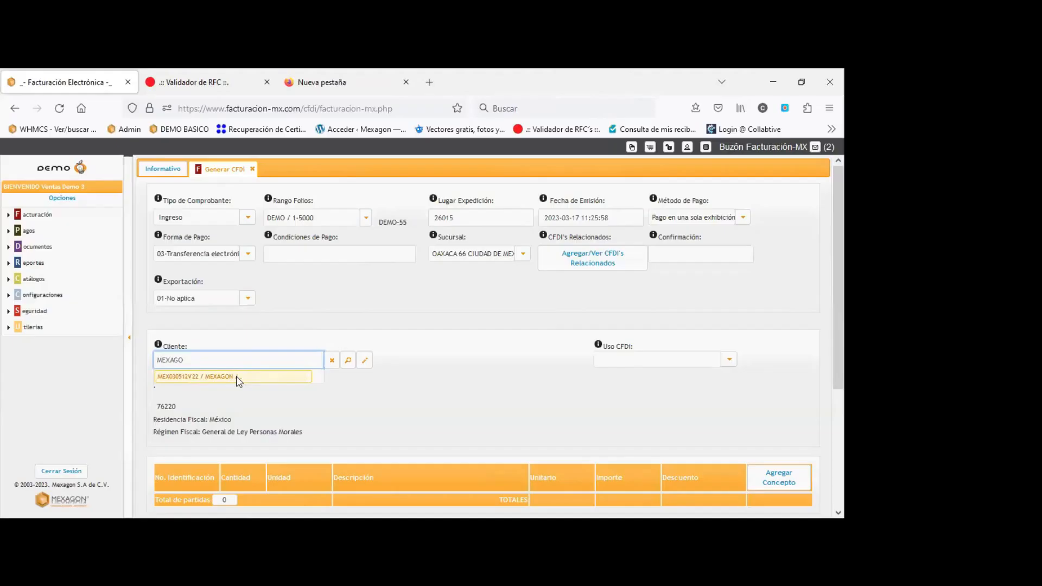
Set Uso CFDI to G03-Gastos en general and start a new concept line.
{"action": "left_click", "coordinate": [212, 375]}
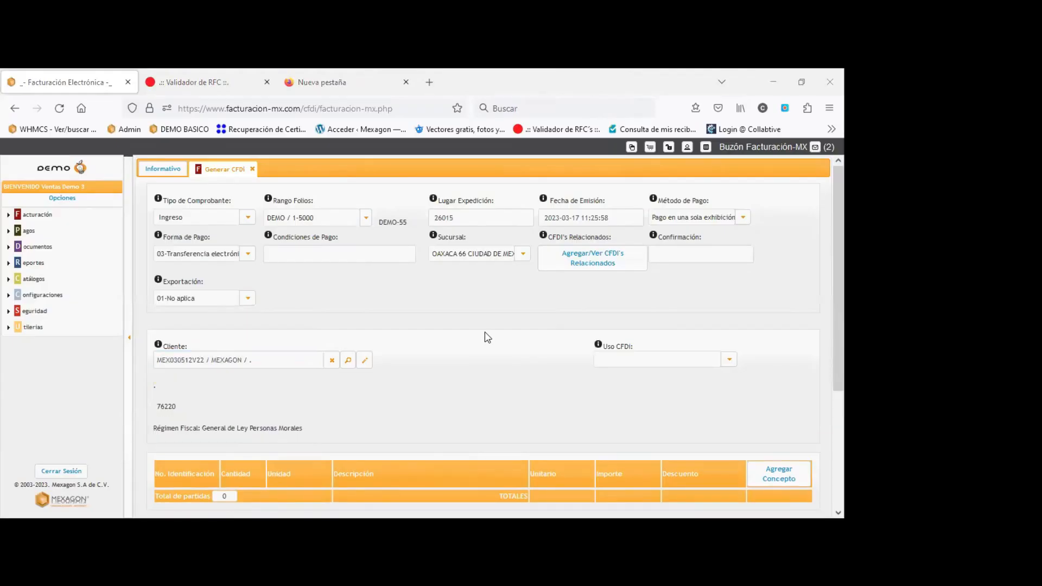
{"action": "scroll", "coordinate": [486, 337], "scroll_direction": "down", "scroll_amount": 1}
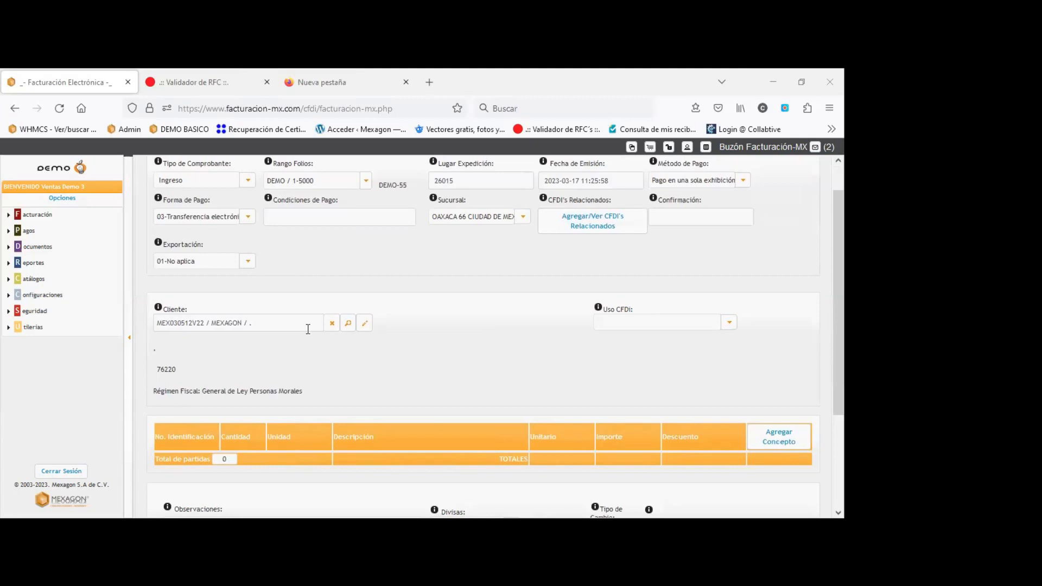
{"action": "left_click", "coordinate": [728, 325]}
{"action": "left_click", "coordinate": [618, 362]}
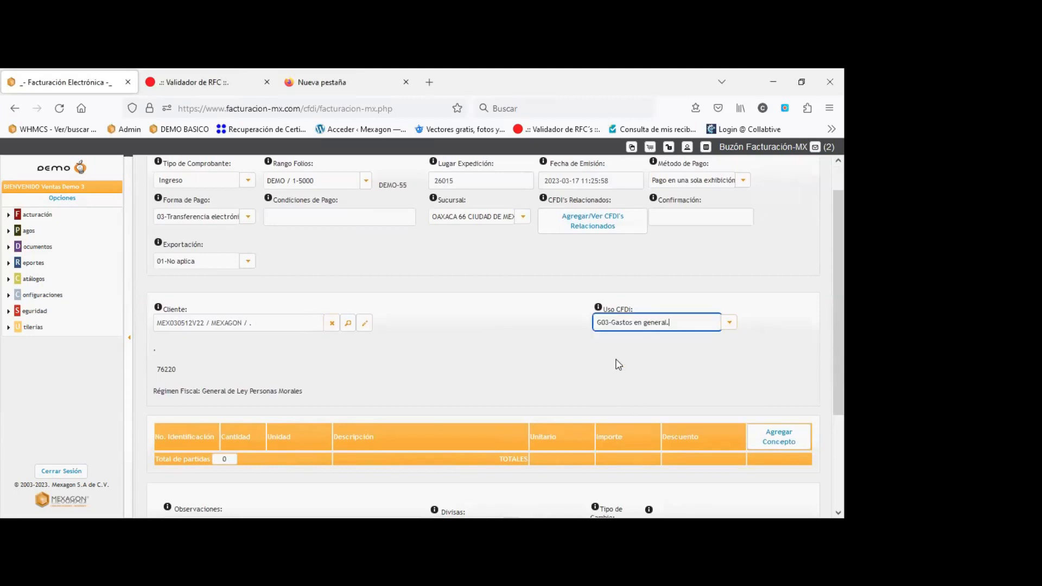
{"action": "left_click", "coordinate": [778, 442]}
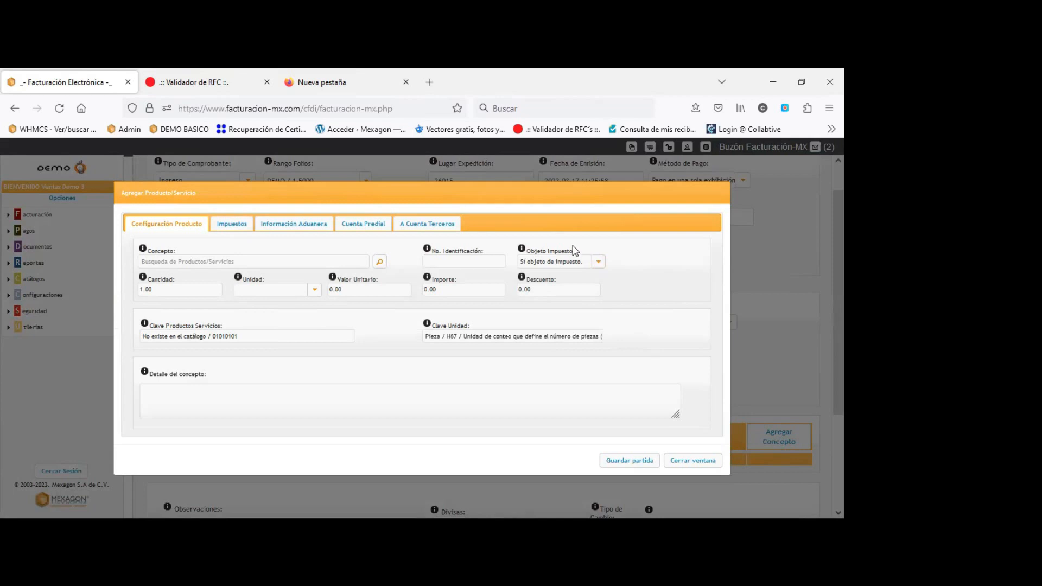
{"action": "left_click_drag", "start_coordinate": [574, 250], "coordinate": [524, 251]}
{"action": "left_click", "coordinate": [599, 263]}
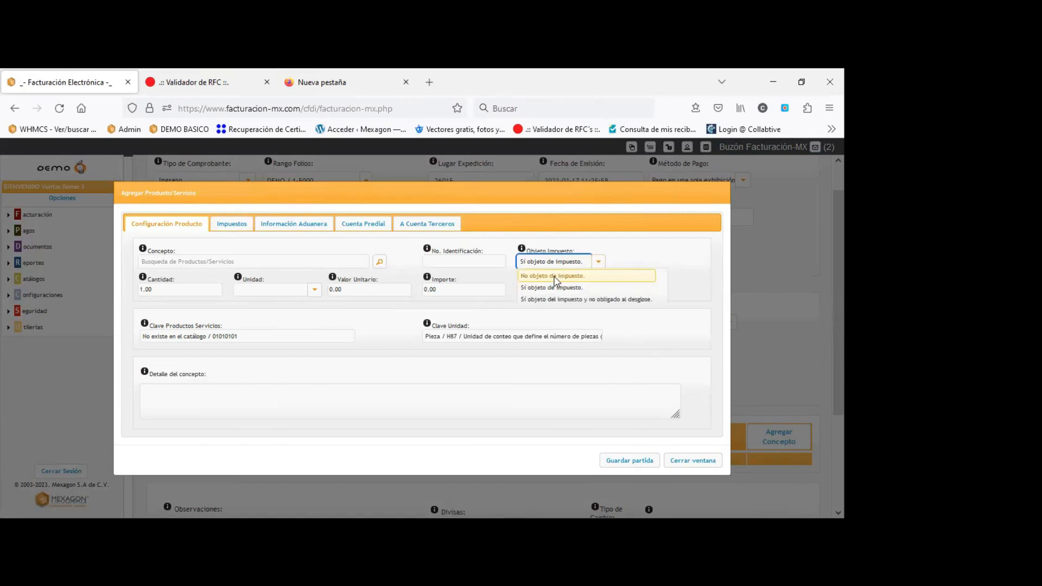
{"action": "left_click", "coordinate": [558, 274]}
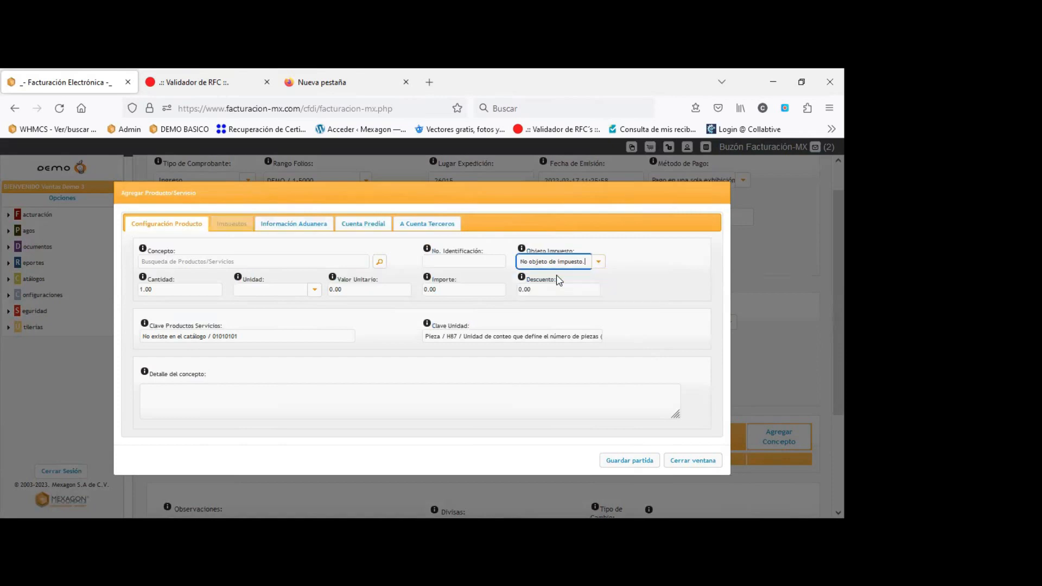
{"action": "left_click", "coordinate": [655, 266]}
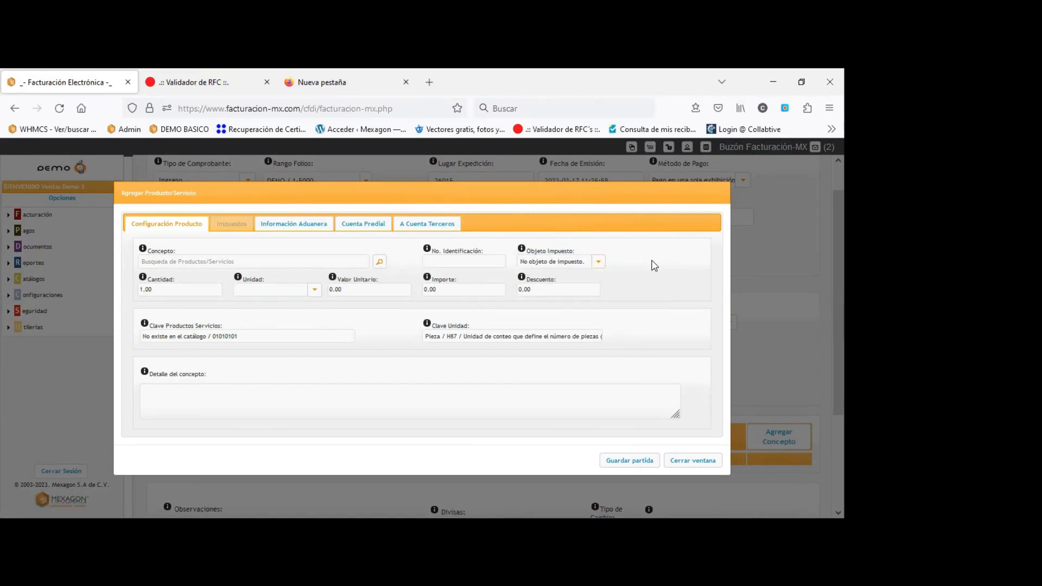
{"action": "left_click", "coordinate": [185, 259]}
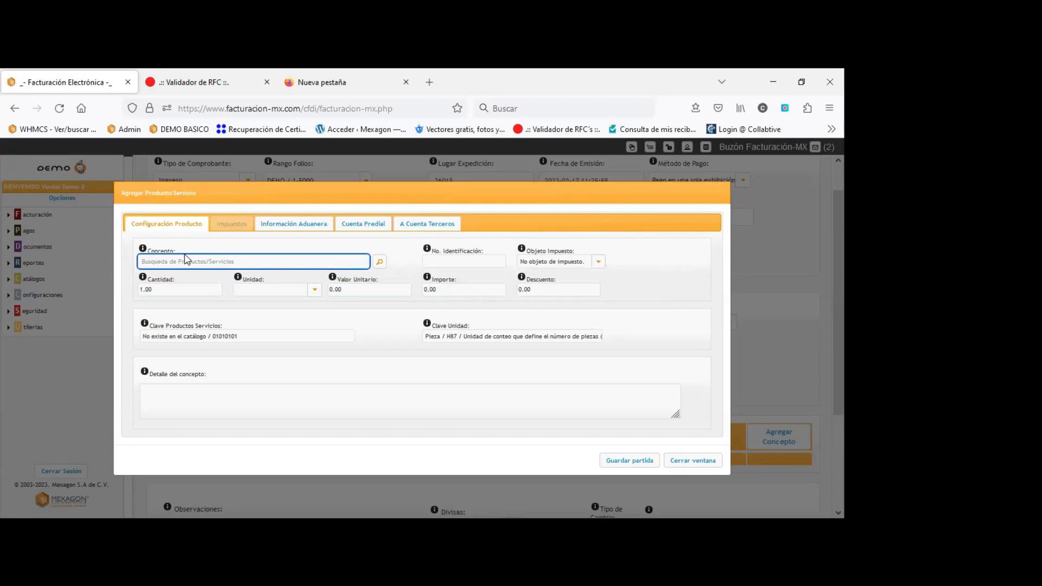
{"action": "left_click", "coordinate": [240, 228]}
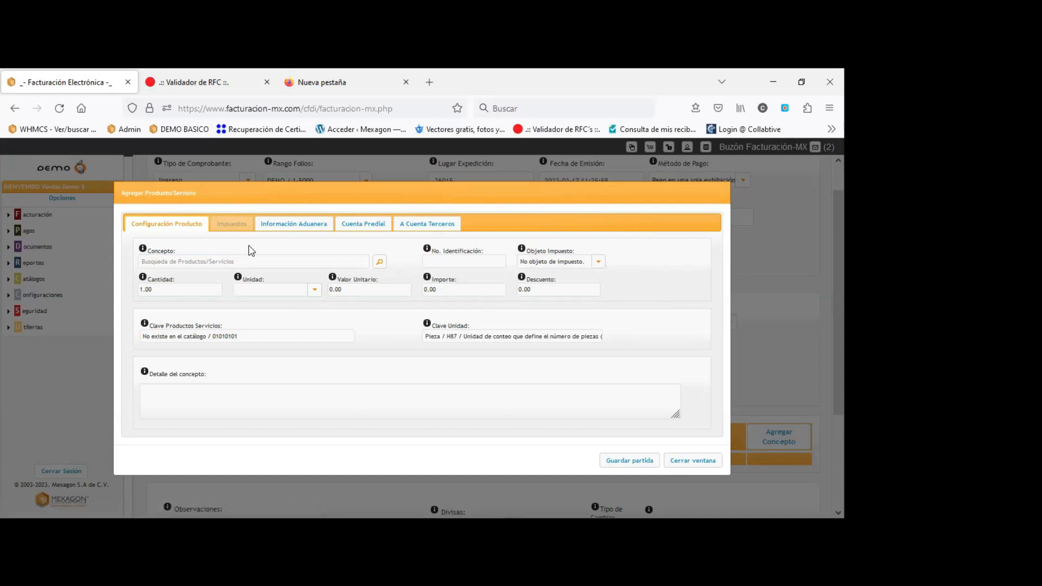
{"action": "triple_click", "coordinate": [527, 250]}
{"action": "left_click", "coordinate": [598, 263]}
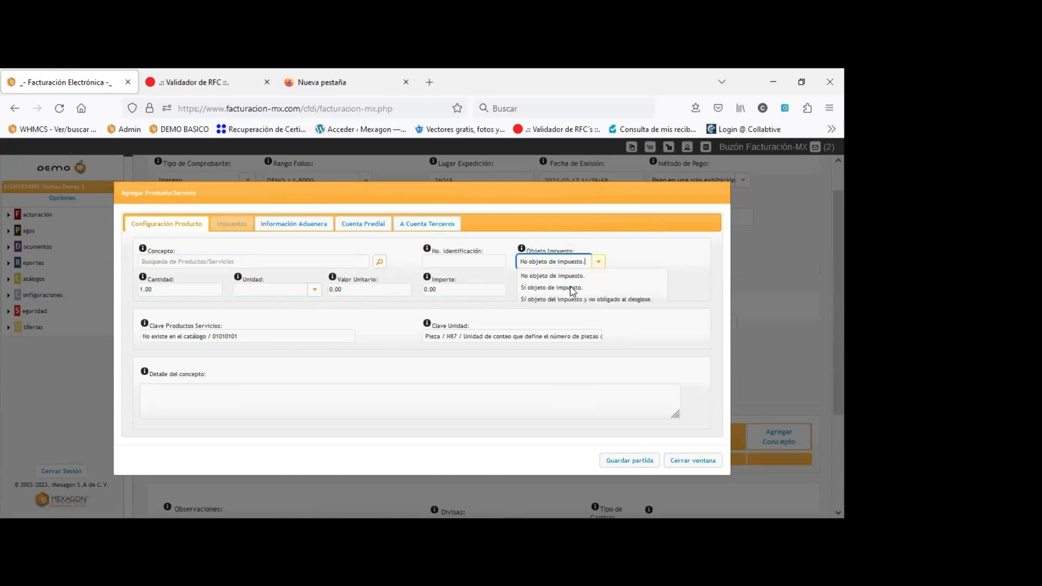
{"action": "left_click", "coordinate": [571, 285]}
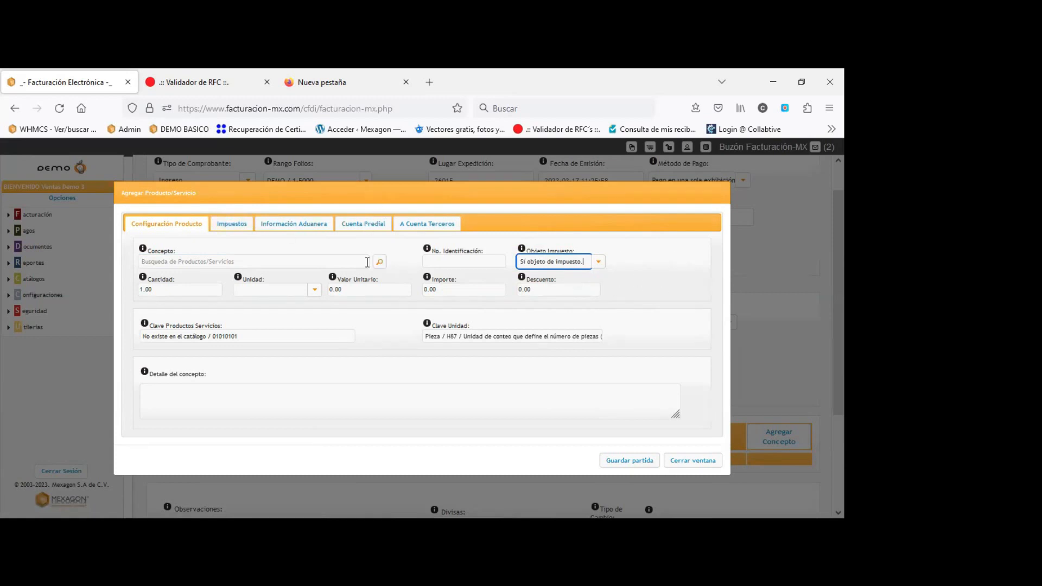
Fill the concept PRUEB with unit Servicio, price 100, and detail 'PRUEBA CFDI 4'.
{"action": "left_click", "coordinate": [225, 263]}
{"action": "left_click", "coordinate": [225, 263]}
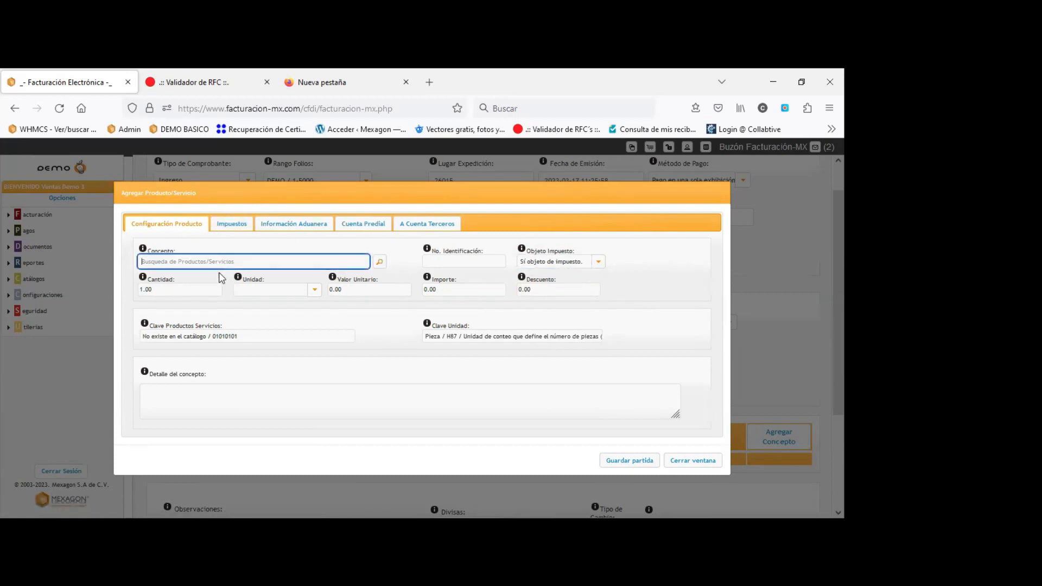
{"action": "type", "text": "PRUEBA"}
{"action": "left_click", "coordinate": [313, 291]}
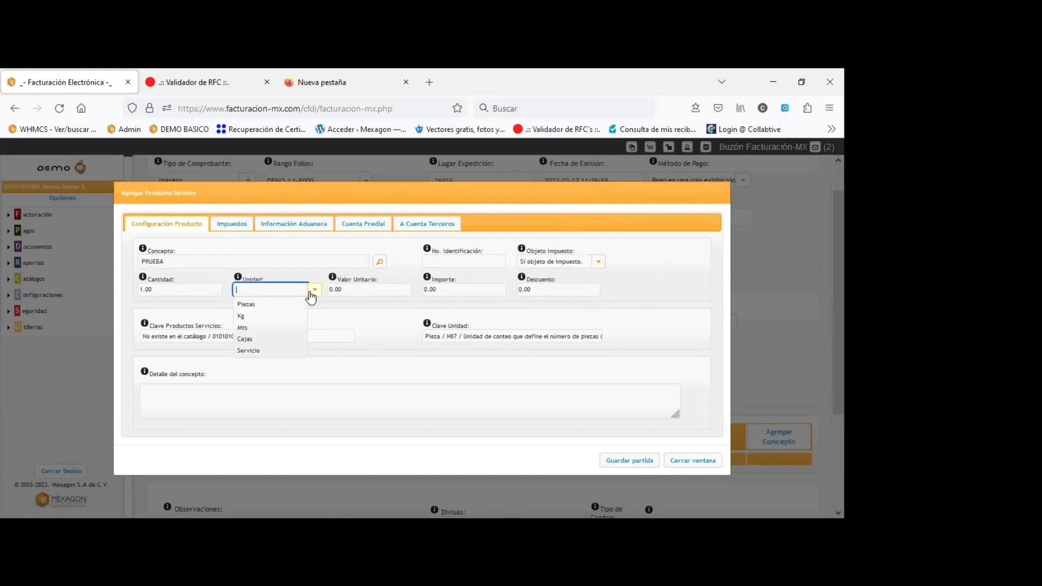
{"action": "left_click", "coordinate": [255, 350]}
{"action": "left_click", "coordinate": [338, 289]}
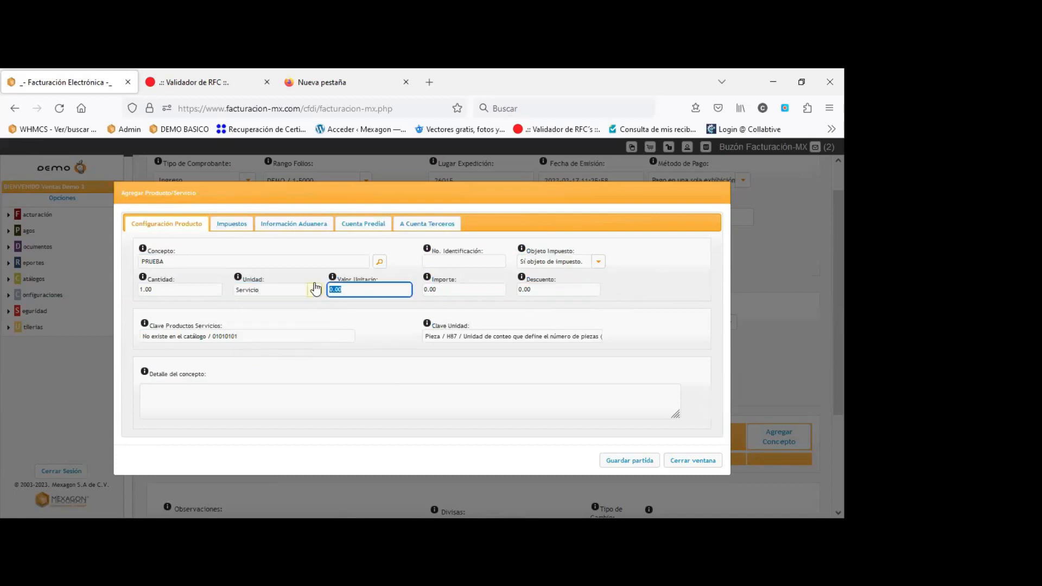
{"action": "type", "text": "100"}
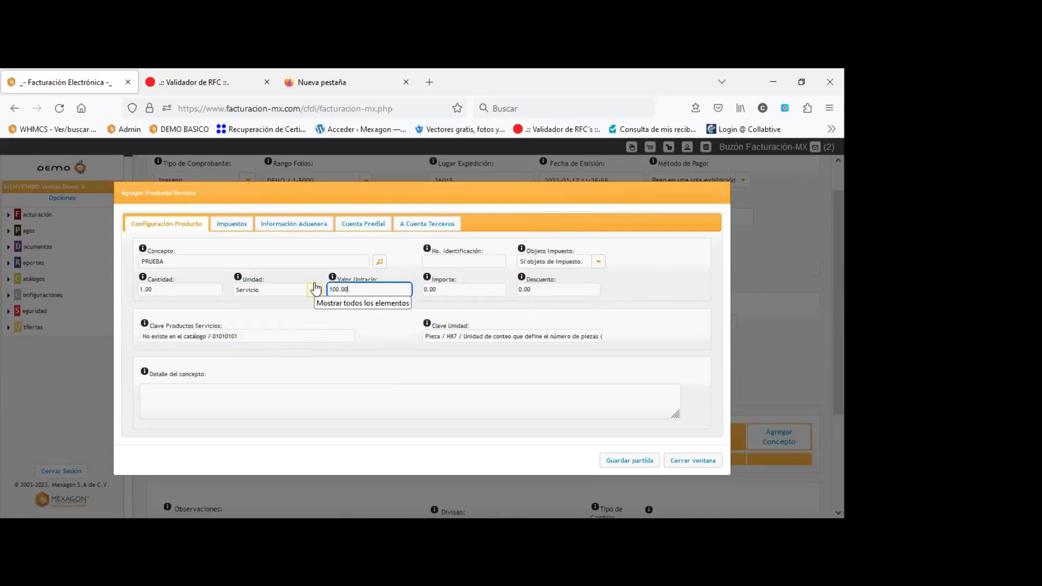
{"action": "left_click", "coordinate": [395, 323]}
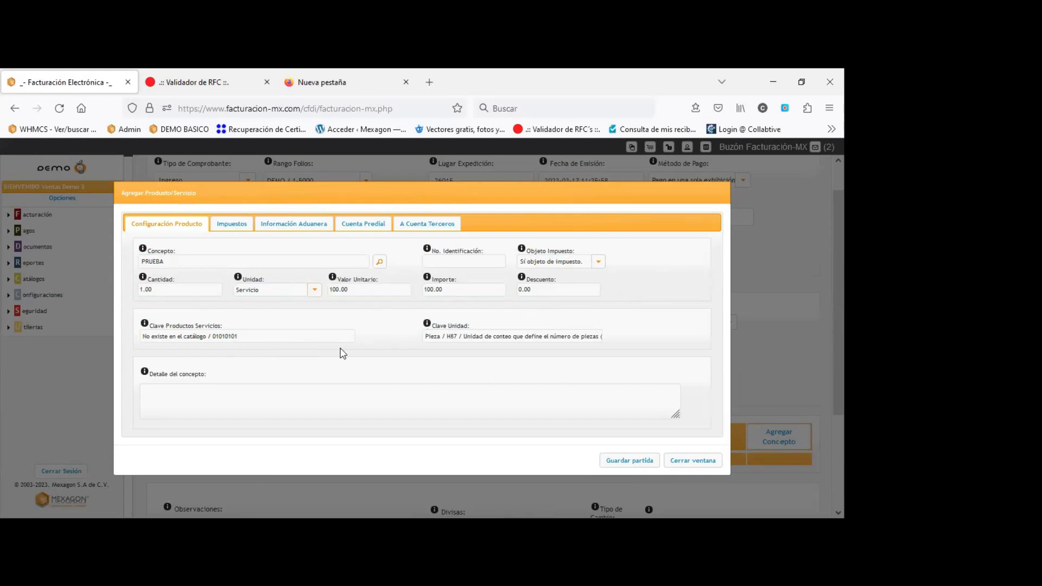
{"action": "left_click", "coordinate": [188, 396]}
{"action": "type", "text": "PRUEB"}
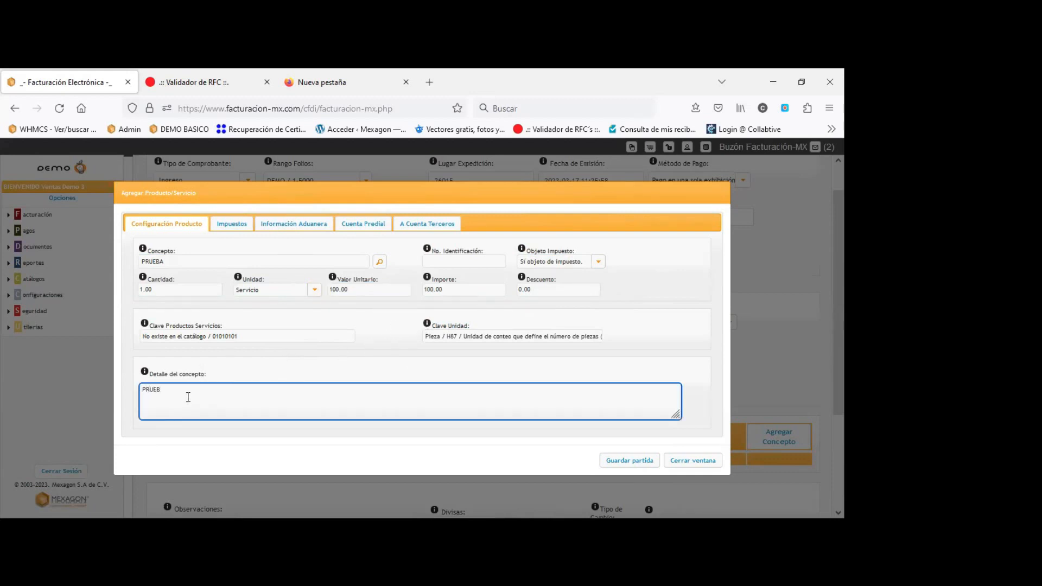
{"action": "type", "text": "A CFDI 4.0"}
Give the concept an IVA transfer with factor Tasa at 0.160000 and save the line.
{"action": "left_click", "coordinate": [234, 224]}
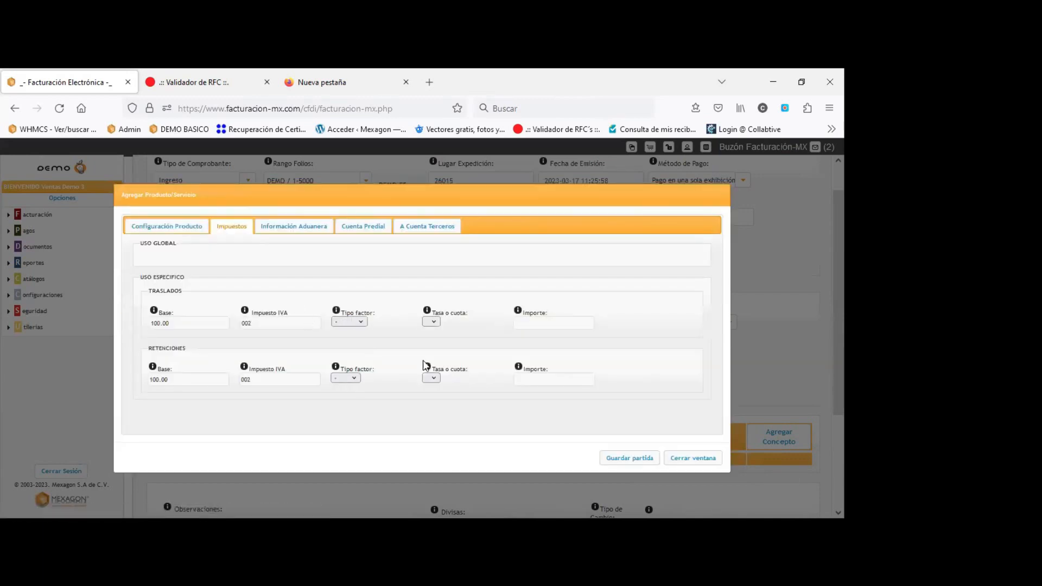
{"action": "left_click", "coordinate": [360, 322]}
{"action": "left_click", "coordinate": [345, 349]}
{"action": "left_click", "coordinate": [432, 322]}
{"action": "left_click", "coordinate": [452, 330]}
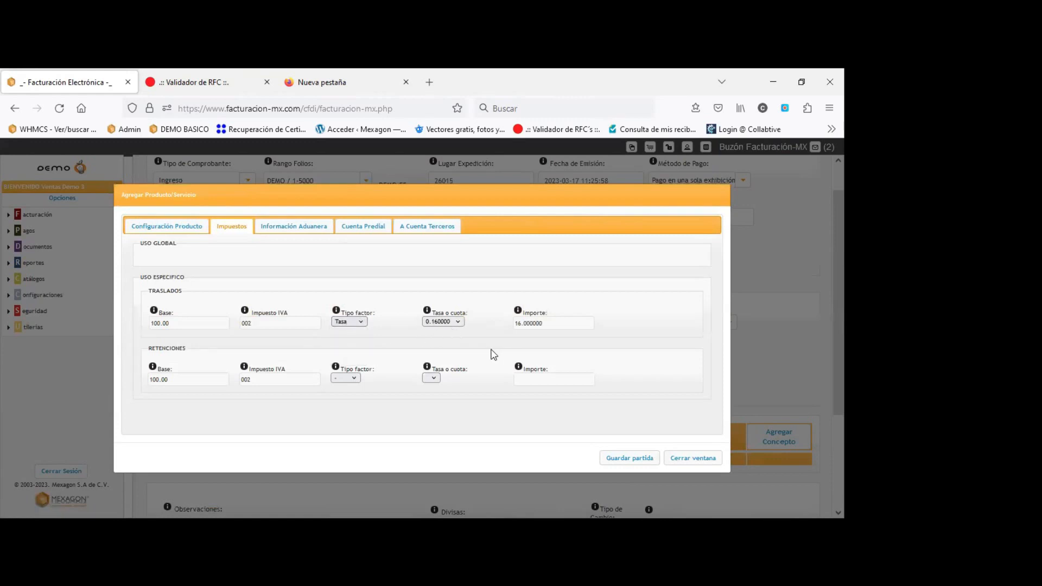
{"action": "left_click", "coordinate": [642, 459]}
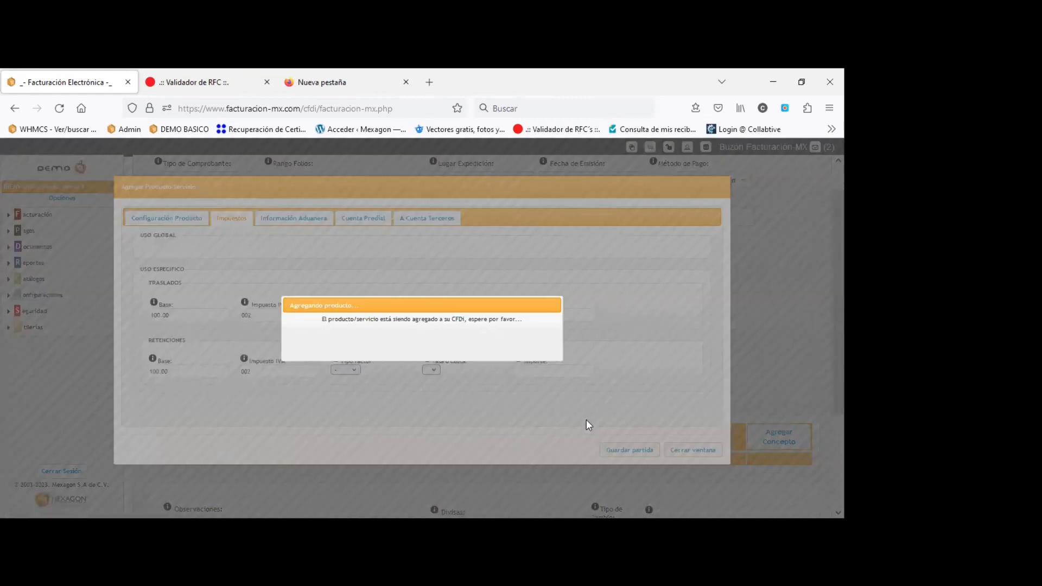
Preview the invoice PDF and highlight receiver MEXAGON's name, RFC and regime 601 lines.
{"action": "scroll", "coordinate": [578, 410], "scroll_direction": "down", "scroll_amount": 3}
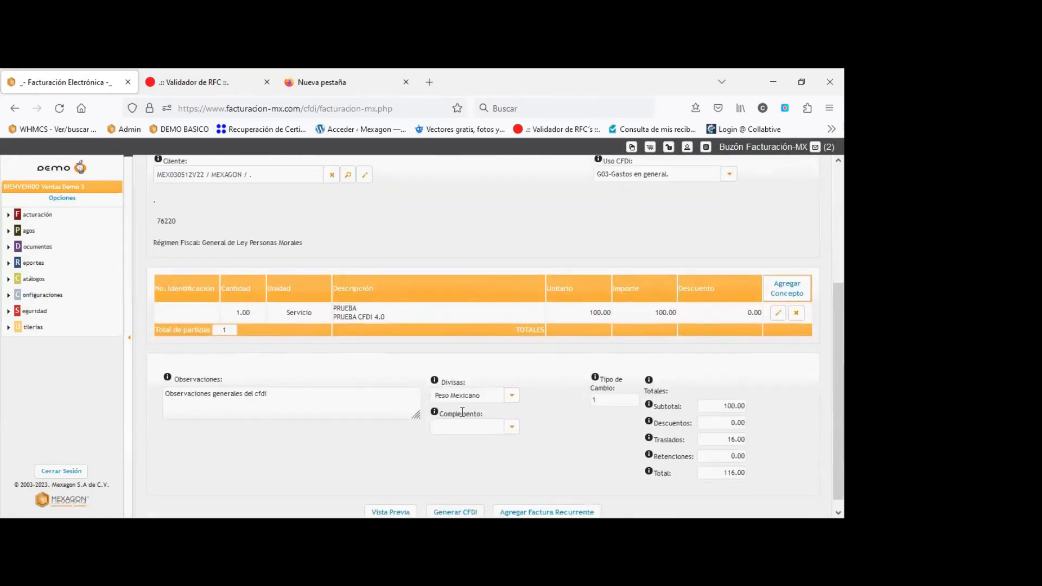
{"action": "left_click", "coordinate": [390, 512]}
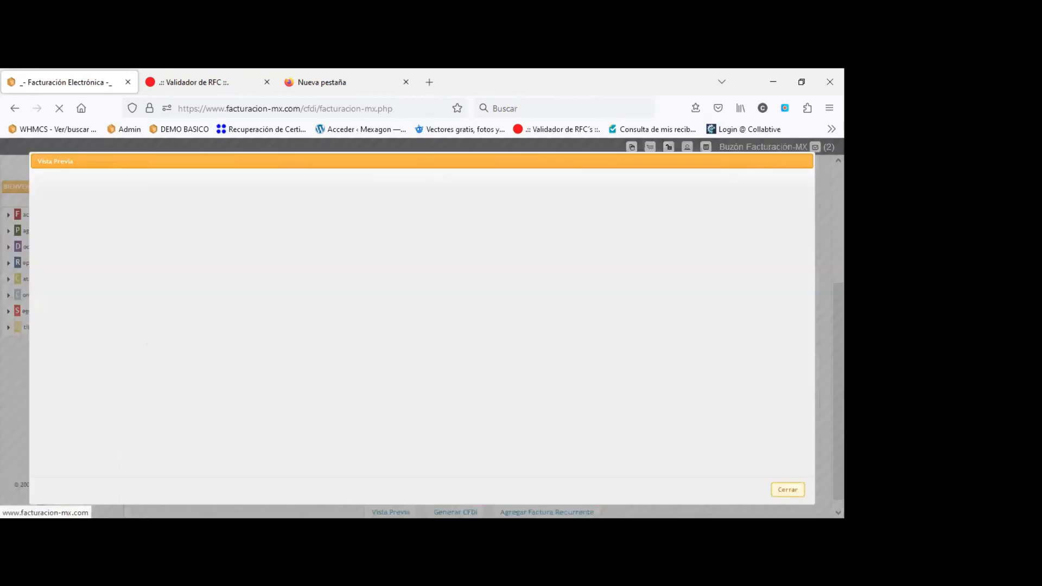
{"action": "scroll", "coordinate": [463, 400], "scroll_direction": "down", "scroll_amount": 3}
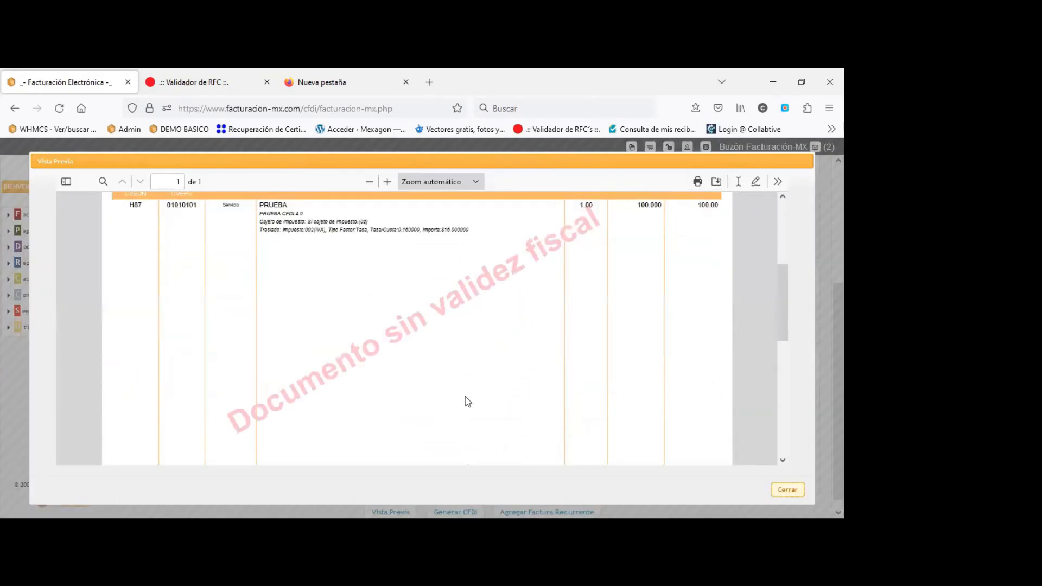
{"action": "scroll", "coordinate": [467, 403], "scroll_direction": "up", "scroll_amount": 3}
{"action": "scroll", "coordinate": [468, 402], "scroll_direction": "down", "scroll_amount": 3}
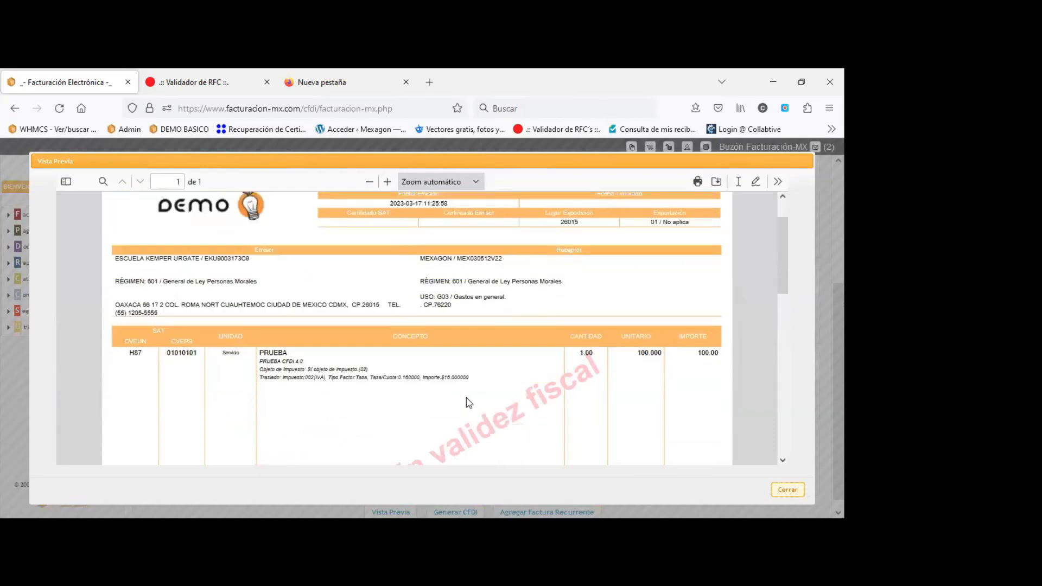
{"action": "scroll", "coordinate": [468, 403], "scroll_direction": "up", "scroll_amount": 1}
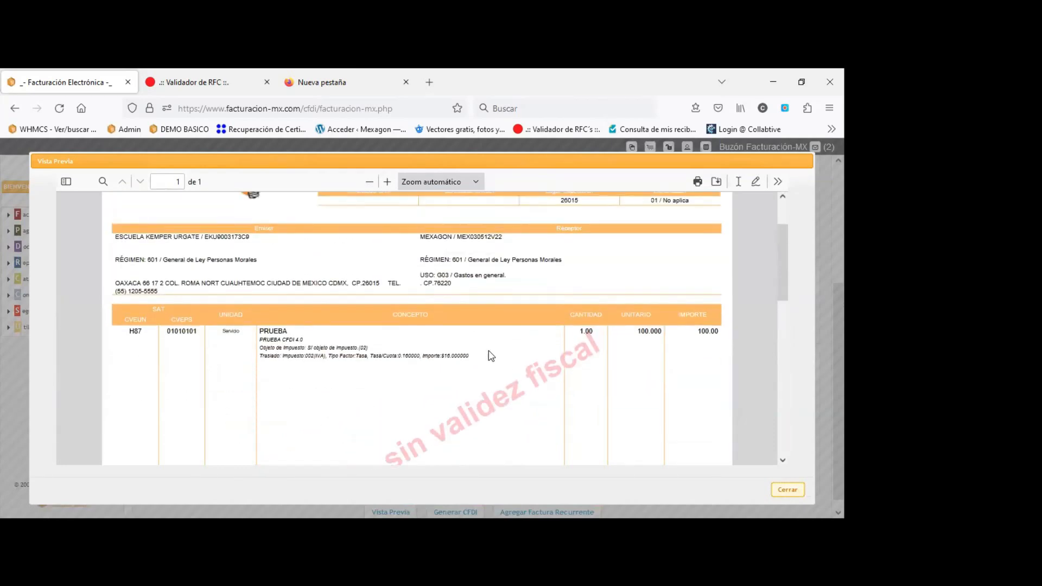
{"action": "scroll", "coordinate": [488, 354], "scroll_direction": "up", "scroll_amount": 1}
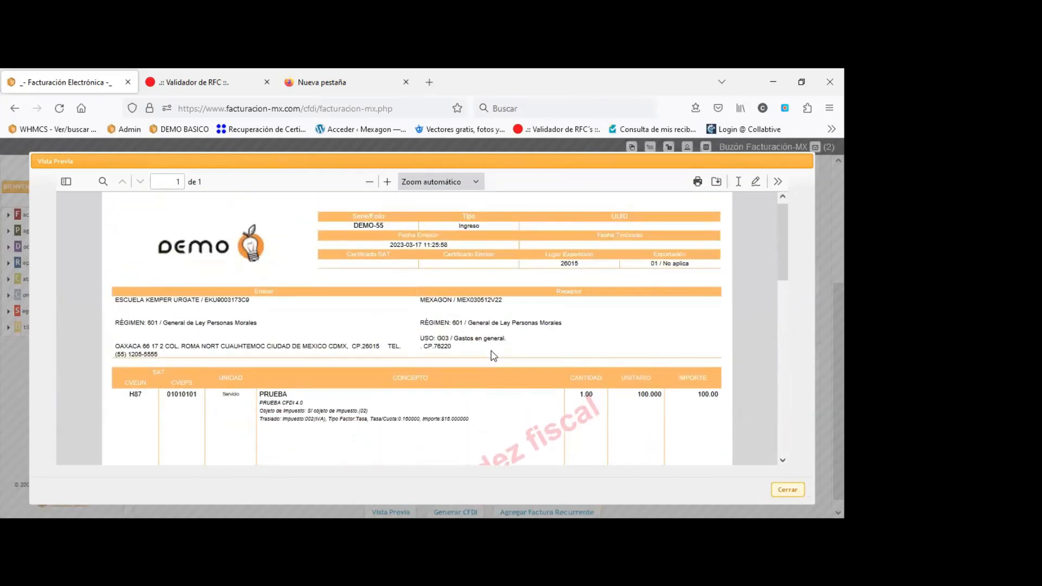
{"action": "double_click", "coordinate": [434, 300]}
{"action": "left_click_drag", "start_coordinate": [497, 301], "coordinate": [497, 301]}
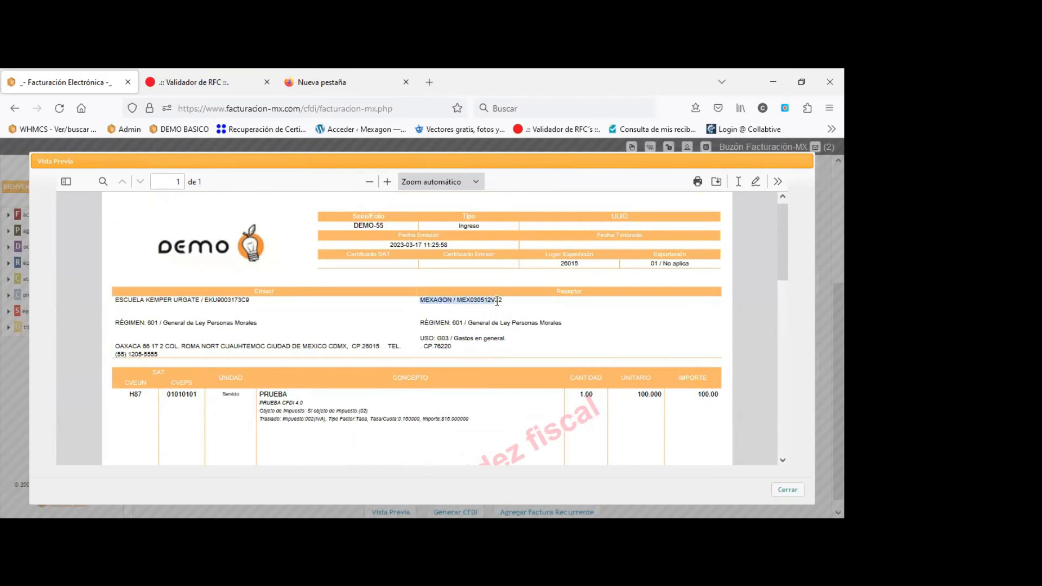
{"action": "left_click_drag", "start_coordinate": [421, 326], "coordinate": [561, 323]}
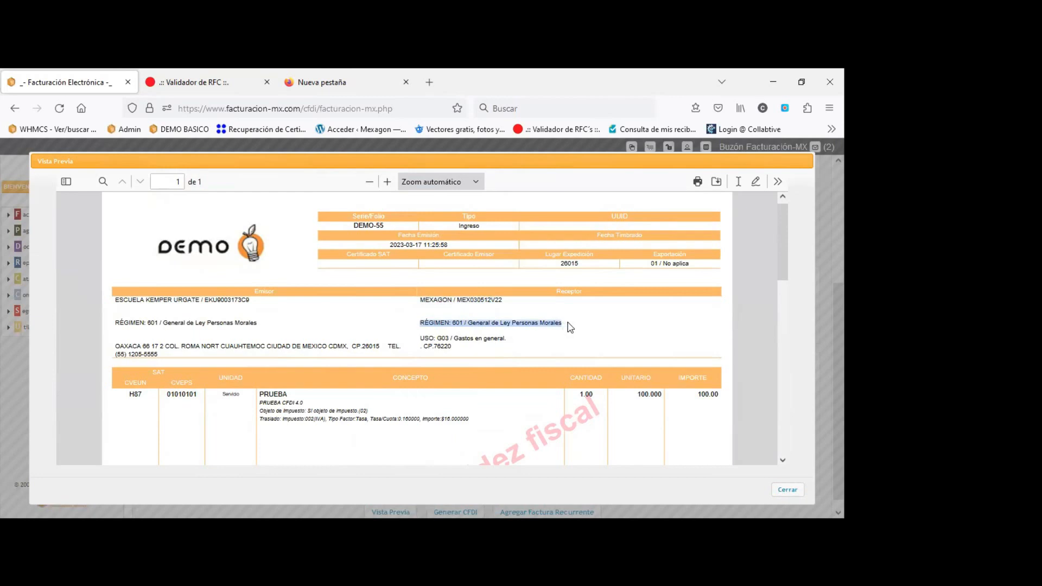
{"action": "mouse_move", "coordinate": [570, 327]}
{"action": "left_mouse_down"}
{"action": "mouse_move", "coordinate": [426, 323]}
{"action": "mouse_move", "coordinate": [587, 328]}
{"action": "left_mouse_up"}
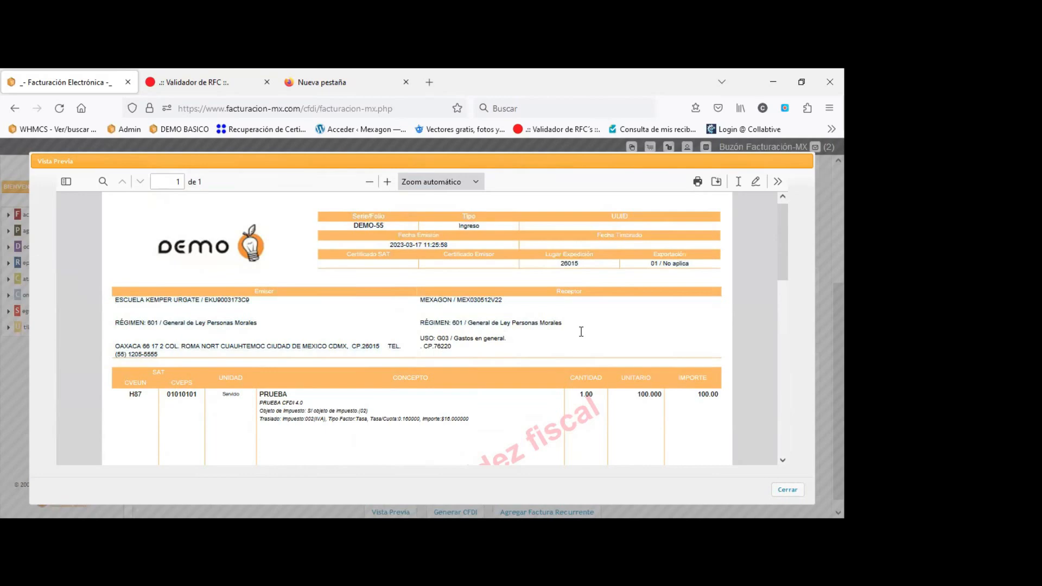
Check the preview footer totals (subtotal 100.00, traslados 16.00, total 116.00), then close the preview.
{"action": "scroll", "coordinate": [580, 331], "scroll_direction": "down", "scroll_amount": 10}
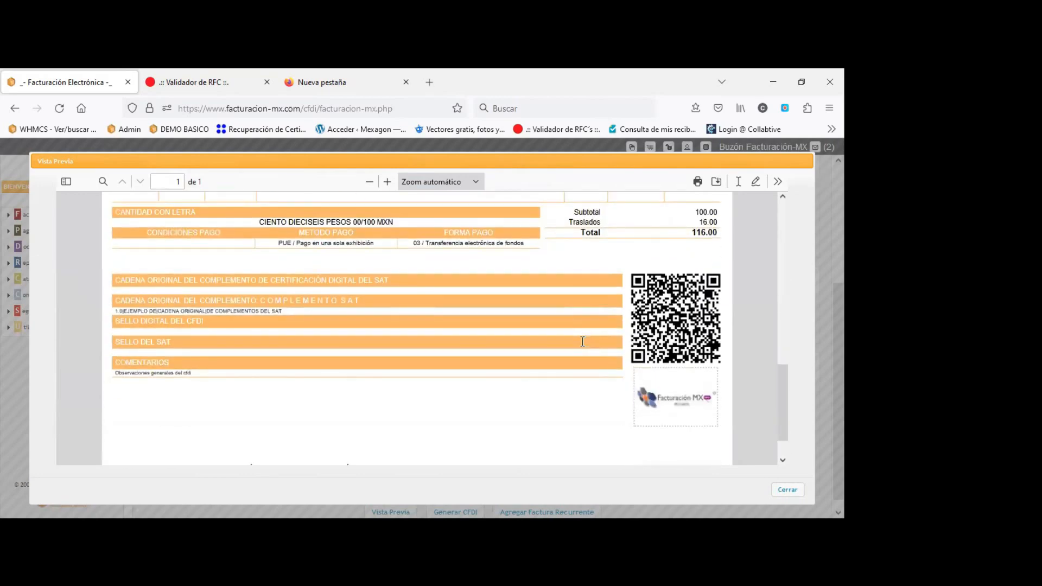
{"action": "scroll", "coordinate": [583, 341], "scroll_direction": "down", "scroll_amount": 2}
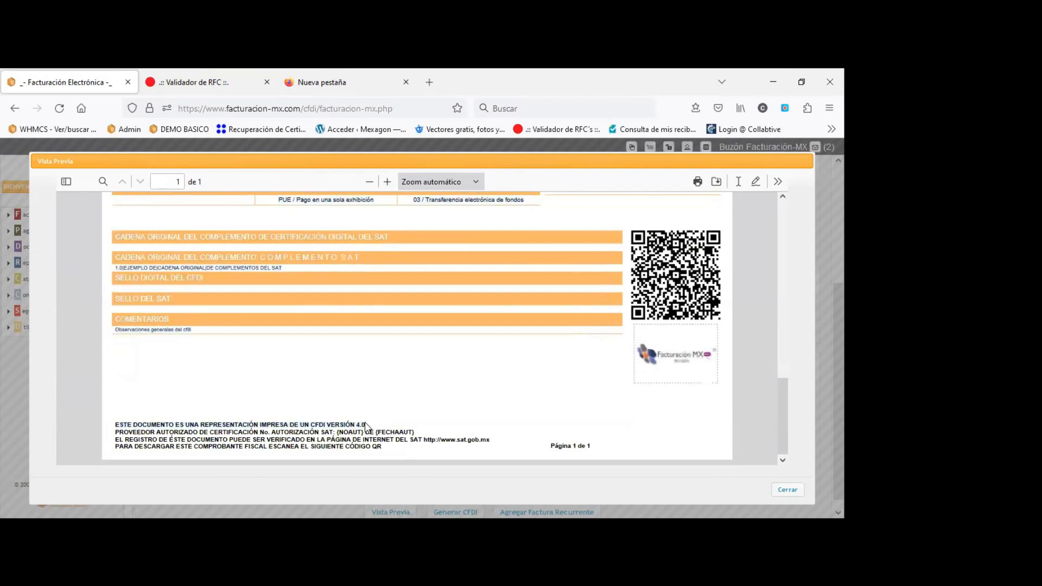
{"action": "scroll", "coordinate": [410, 418], "scroll_direction": "up", "scroll_amount": 1}
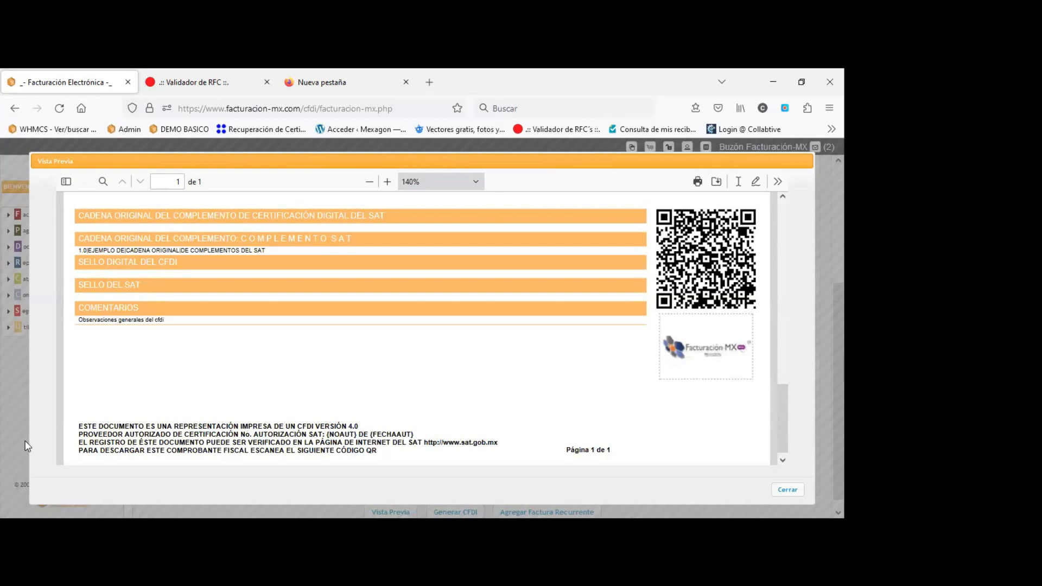
{"action": "left_click_drag", "start_coordinate": [78, 432], "coordinate": [360, 427]}
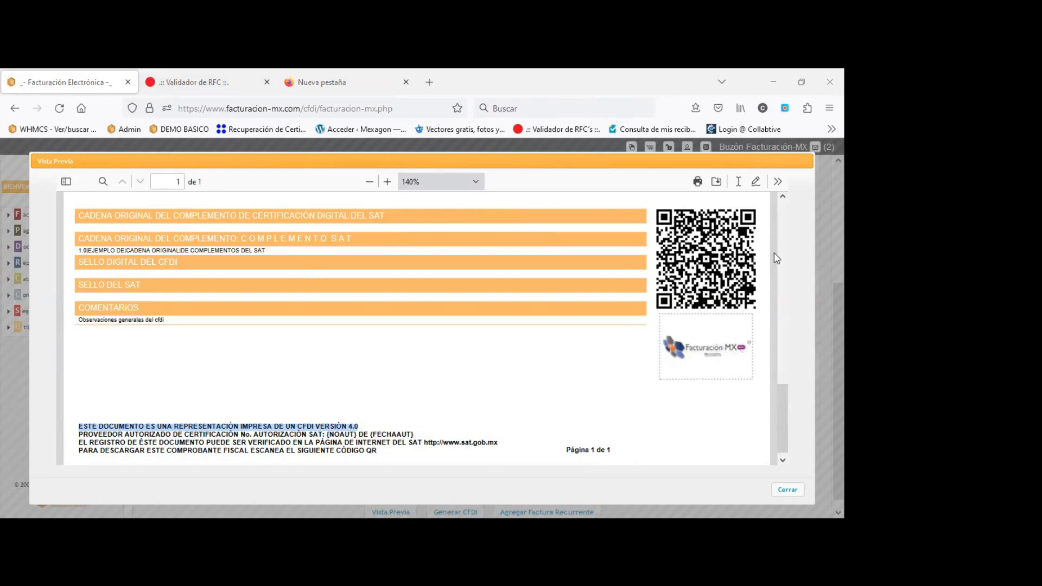
{"action": "left_click", "coordinate": [787, 489]}
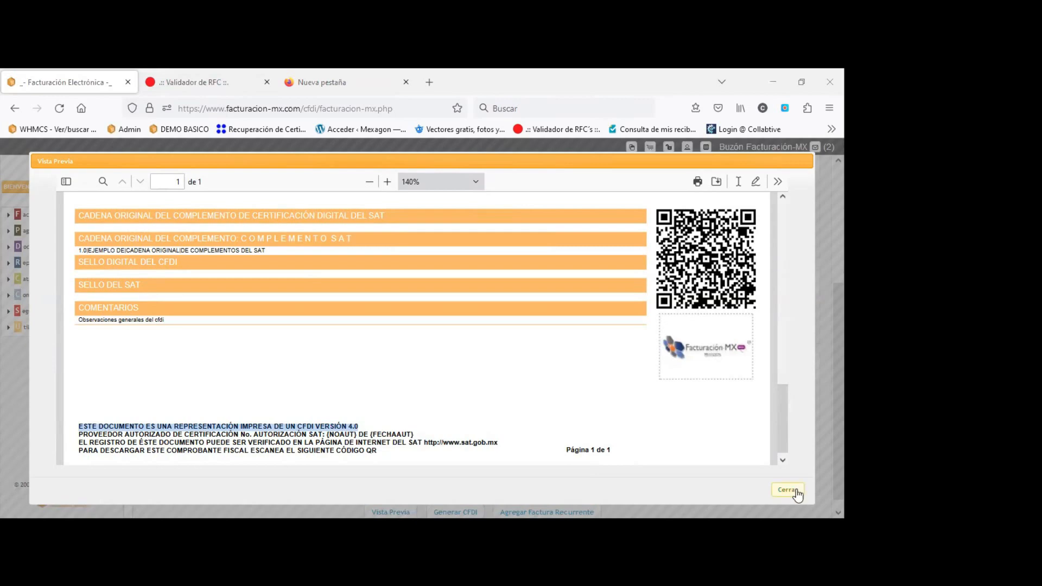
{"action": "scroll", "coordinate": [566, 473], "scroll_direction": "down", "scroll_amount": 1}
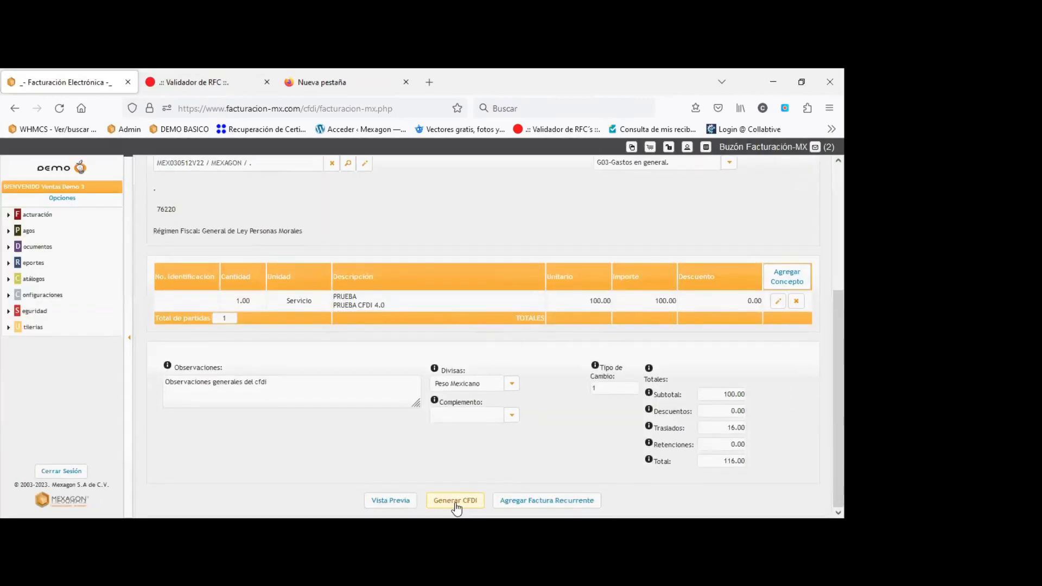
Set the CFDI invoice aside via Generar CFDI to go check the client's RFC with SAT.
{"action": "left_click", "coordinate": [456, 507]}
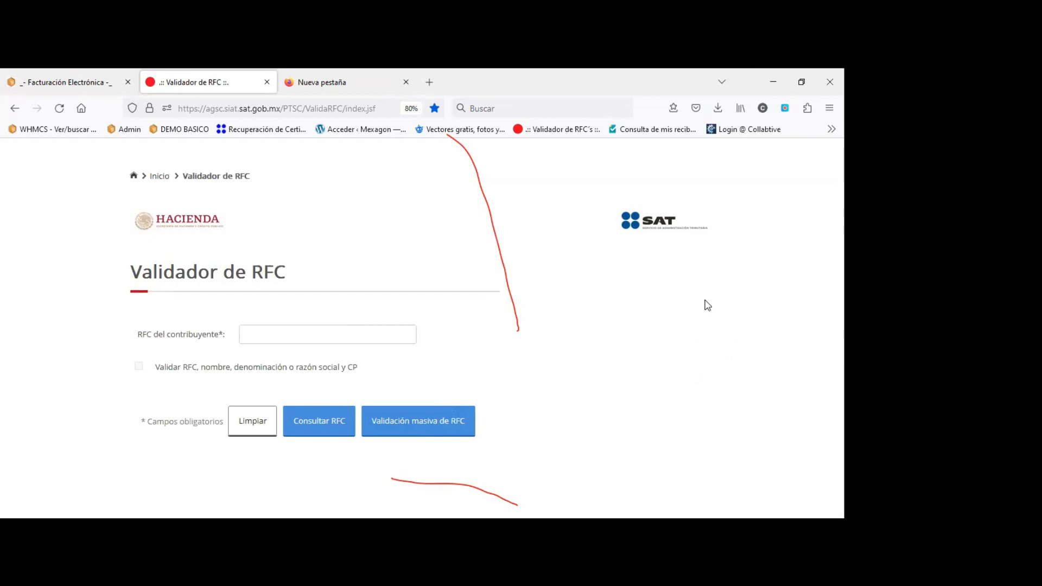
Turn on RFC, name and postal code validation and enter the company's RFC.
{"action": "left_click", "coordinate": [139, 368]}
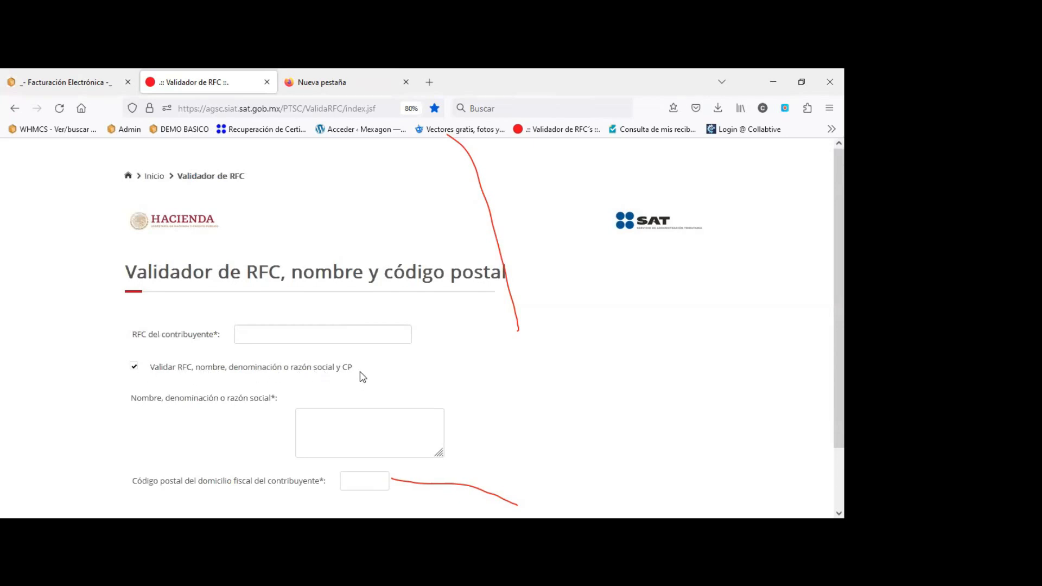
{"action": "left_click", "coordinate": [134, 369]}
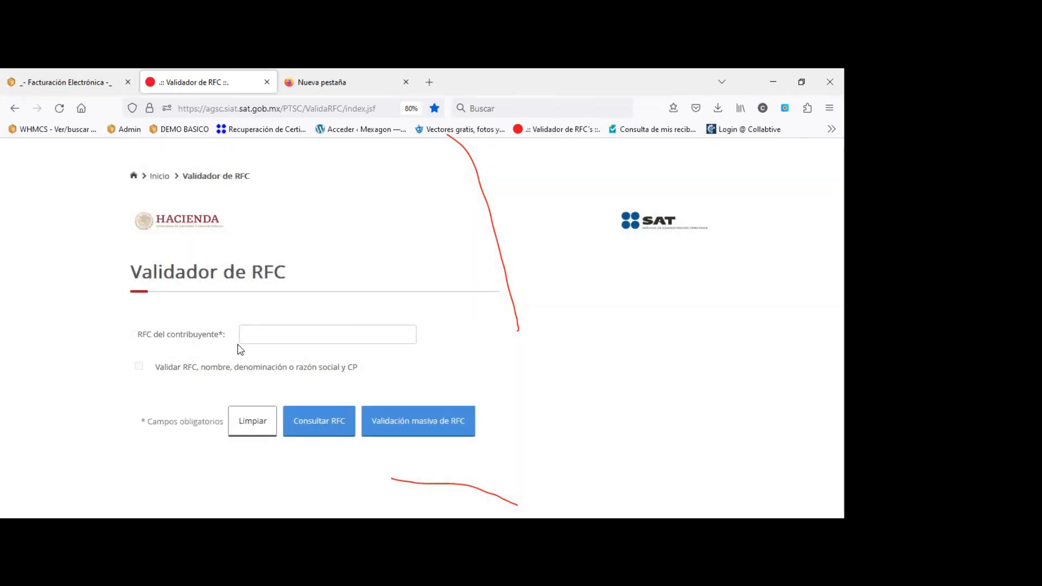
{"action": "left_click", "coordinate": [274, 334]}
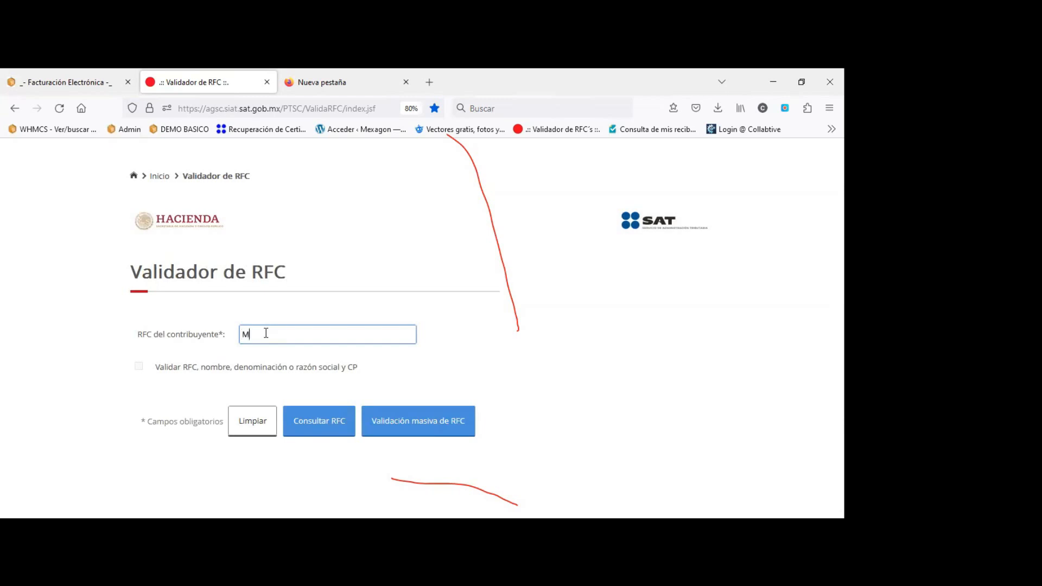
{"action": "left_click", "coordinate": [139, 367]}
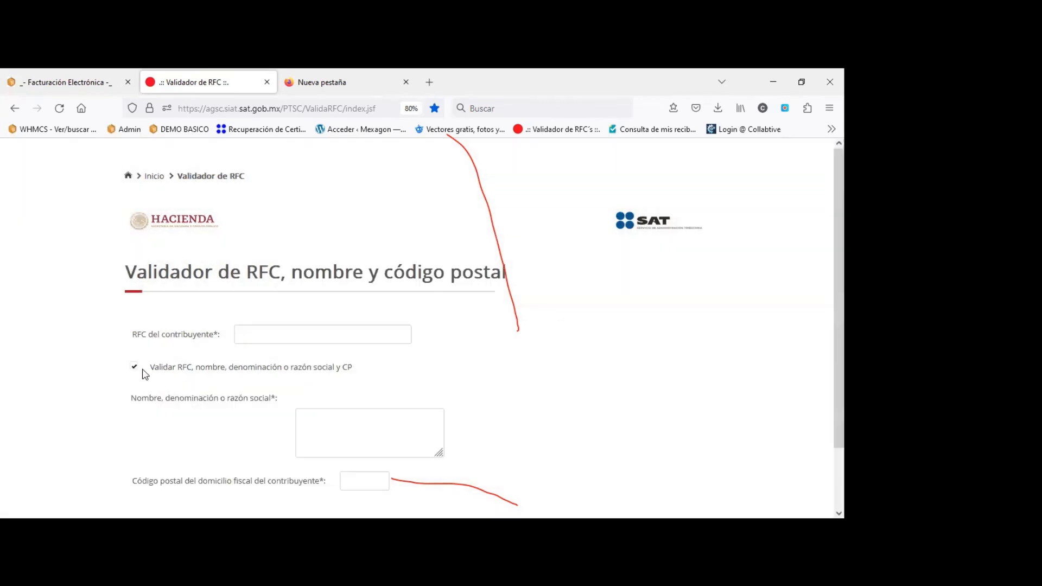
{"action": "left_click", "coordinate": [256, 337]}
{"action": "left_click", "coordinate": [254, 335]}
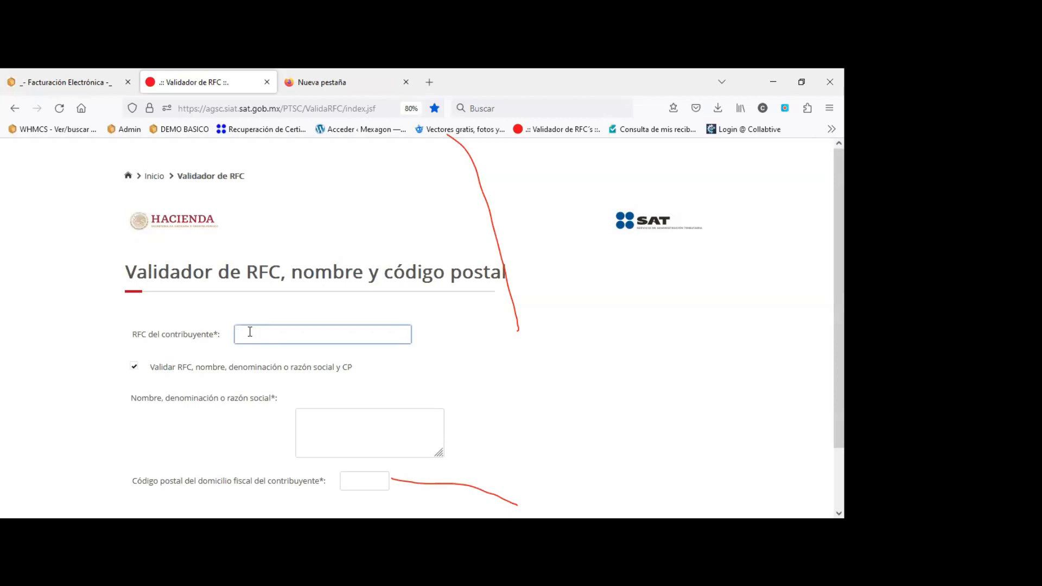
Enter name MEXAGON SA DE CV and postal code 76220, then submit the RFC check.
{"action": "left_click", "coordinate": [323, 434]}
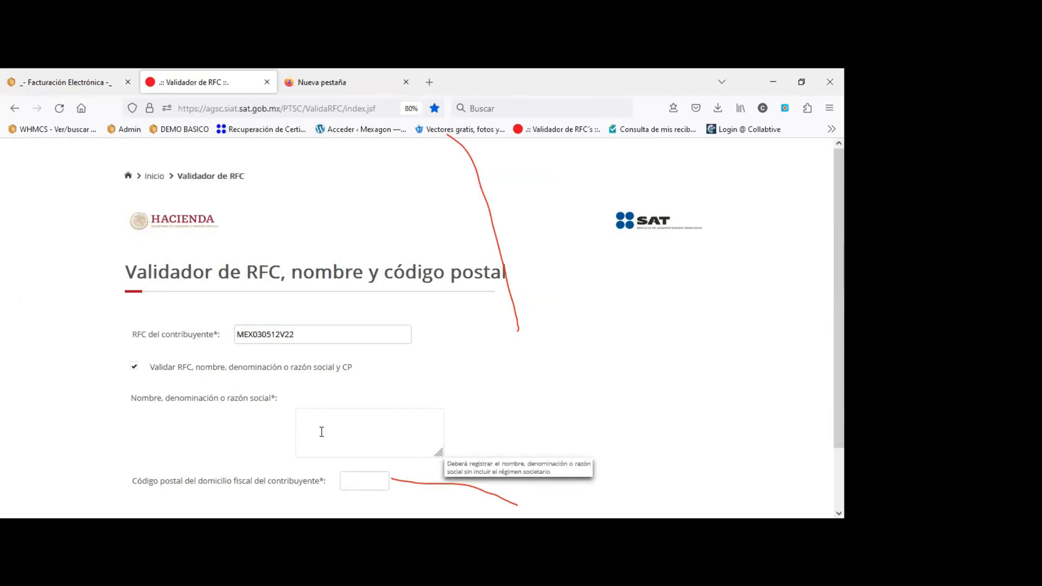
{"action": "left_click", "coordinate": [323, 432]}
{"action": "type", "text": "MEXAGo"}
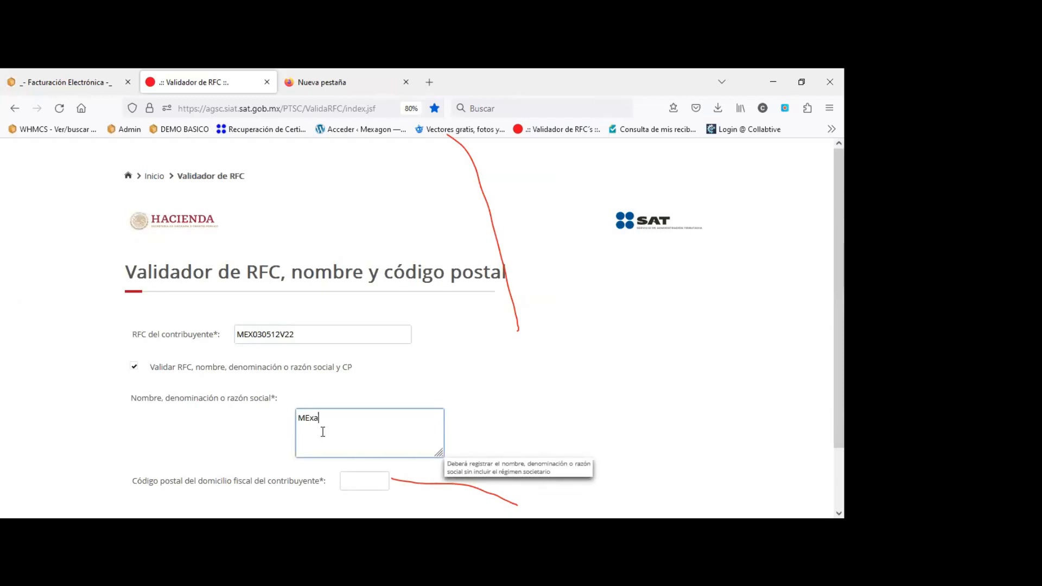
{"action": "key", "text": "BackSpace"}
{"action": "type", "text": "ON SA"}
{"action": "key", "text": "BackSpace"}
{"action": "key", "text": "BackSpace"}
{"action": "key", "text": "BackSpace"}
{"action": "key", "text": "BackSpace"}
{"action": "key", "text": "BackSpace"}
{"action": "key", "text": "BackSpace"}
{"action": "key", "text": "BackSpace"}
{"action": "key", "text": "BackSpace"}
{"action": "key", "text": "BackSpace"}
{"action": "key", "text": "BackSpace"}
{"action": "key", "text": "BackSpace"}
{"action": "type", "text": "MEXAGON SA DE CV"}
{"action": "left_click", "coordinate": [363, 477]}
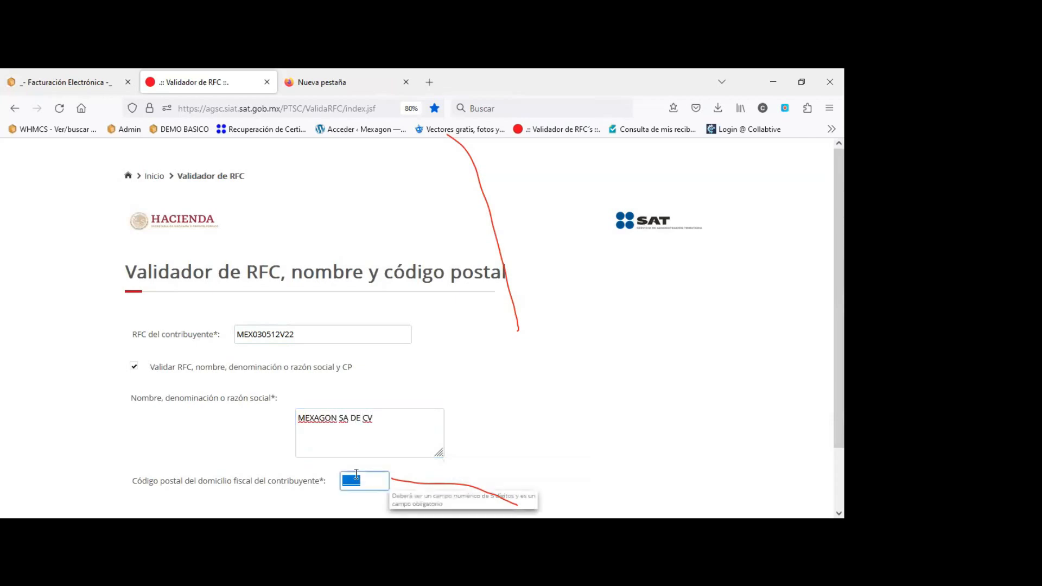
{"action": "left_click", "coordinate": [343, 477]}
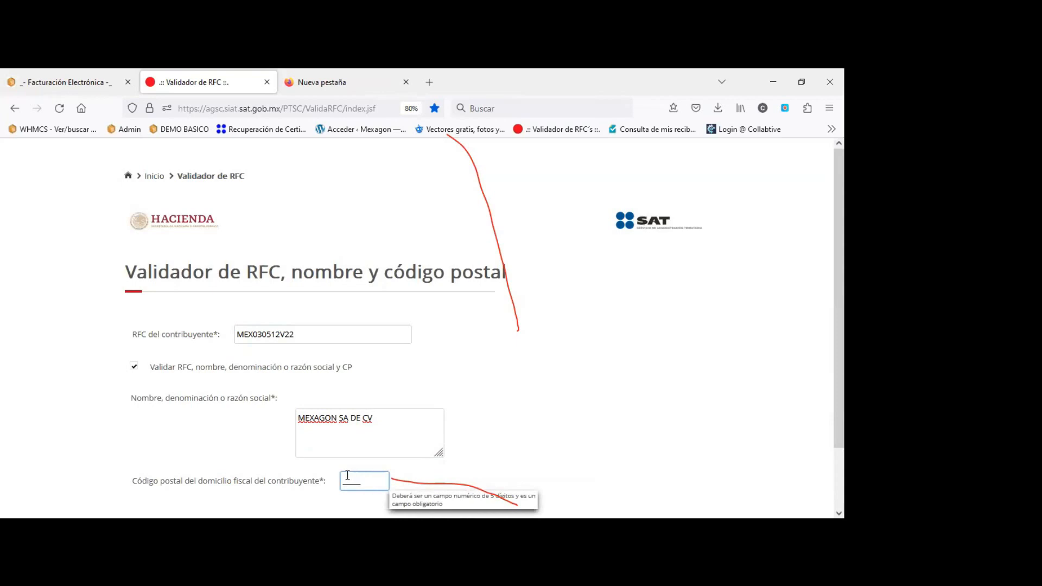
{"action": "type", "text": "76220"}
{"action": "scroll", "coordinate": [494, 400], "scroll_direction": "down", "scroll_amount": 2}
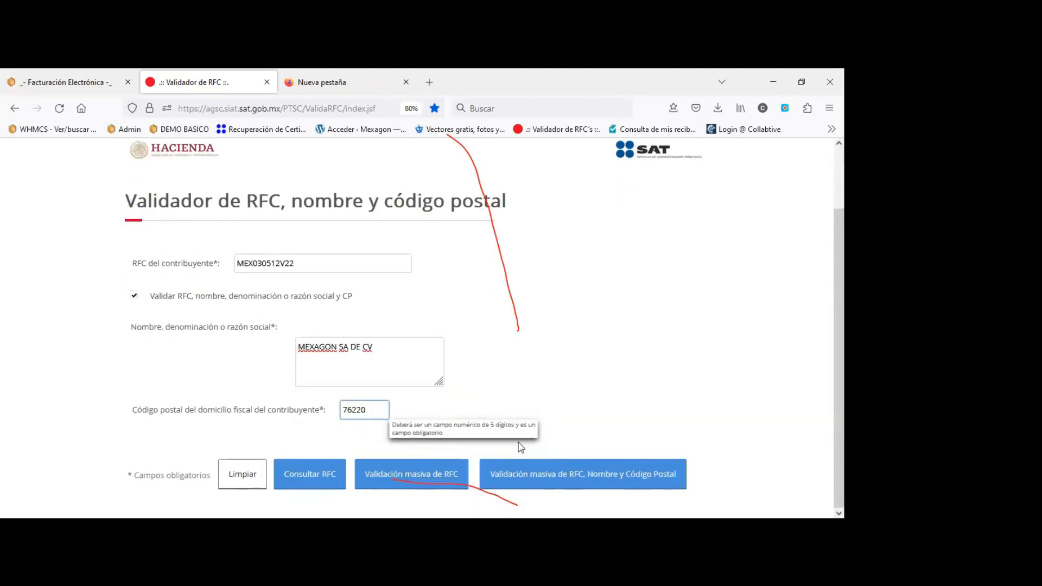
{"action": "left_click", "coordinate": [306, 481]}
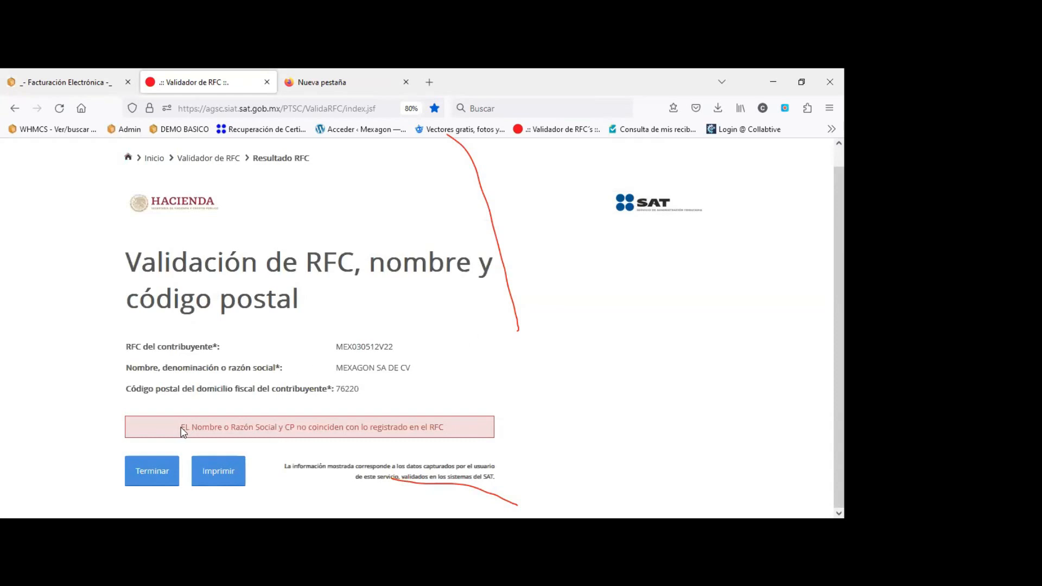
Note the registry mismatch message and finish this result to start a new check.
{"action": "left_click_drag", "start_coordinate": [184, 428], "coordinate": [293, 428]}
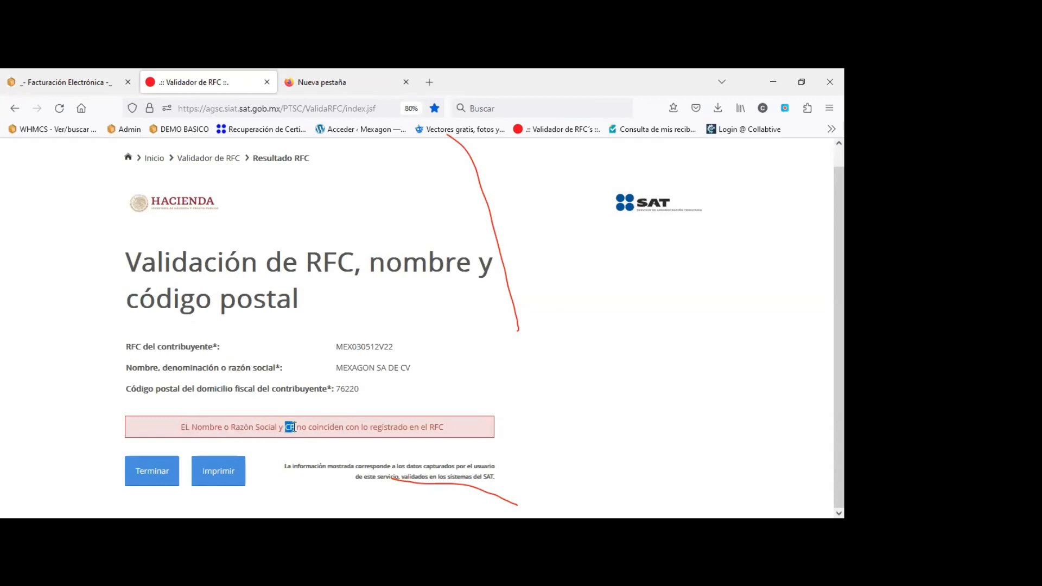
{"action": "left_click", "coordinate": [550, 385]}
{"action": "left_click", "coordinate": [159, 477]}
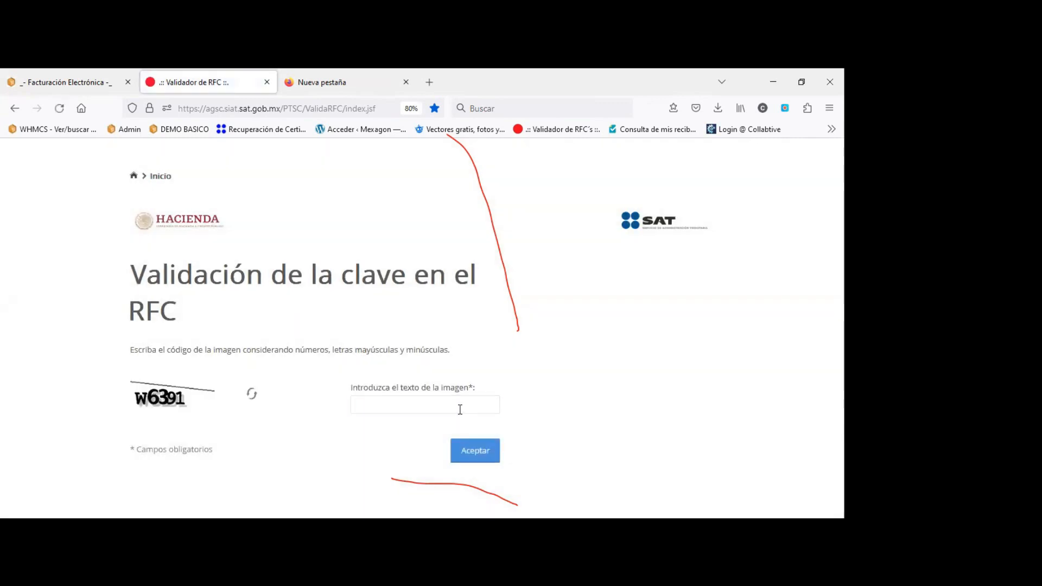
Pass the captcha and turn on RFC, name and postal code validation.
{"action": "left_click", "coordinate": [459, 409]}
{"action": "type", "text": "W"}
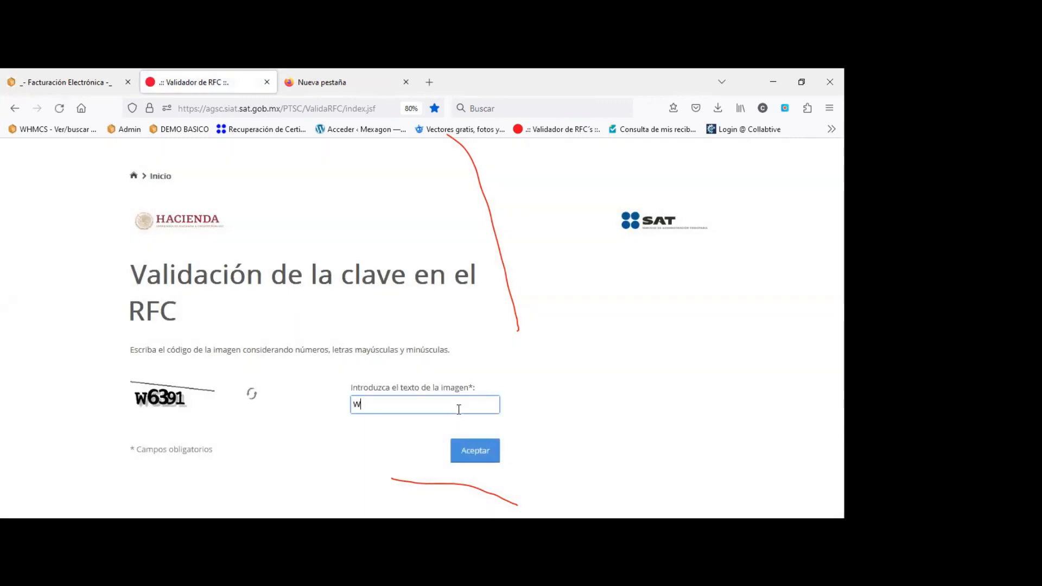
{"action": "type", "text": "6391"}
{"action": "left_click", "coordinate": [474, 451]}
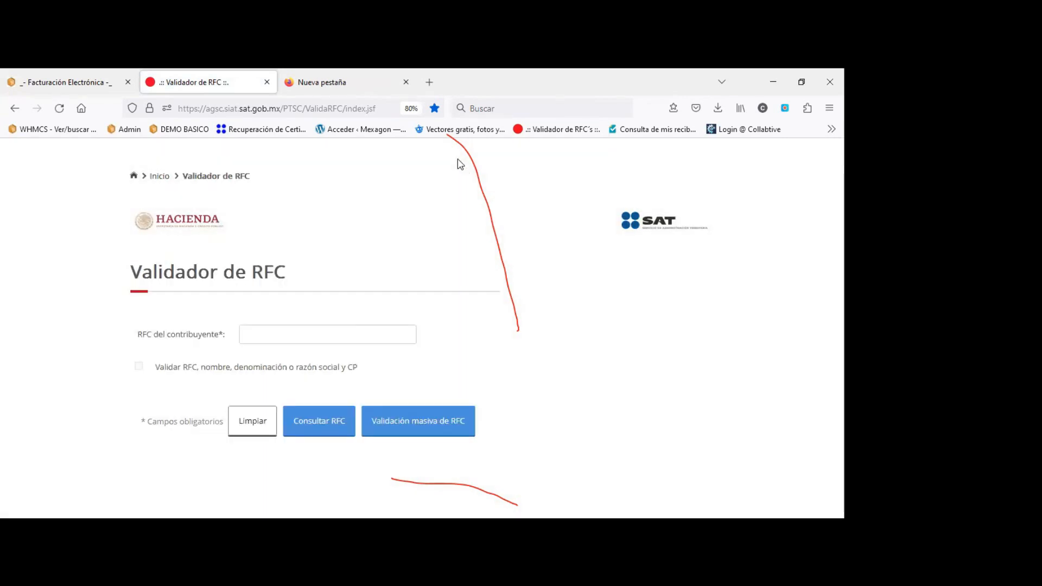
{"action": "left_click", "coordinate": [139, 367]}
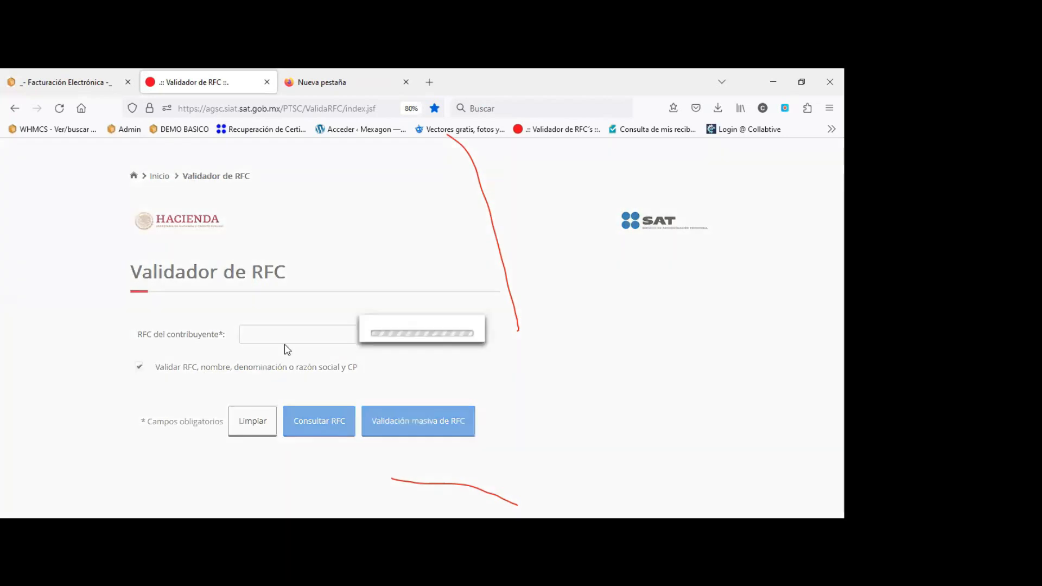
Recheck the company's RFC with name MEXAGON and corrected postal code 76230, confirming it's valid.
{"action": "left_click", "coordinate": [275, 338]}
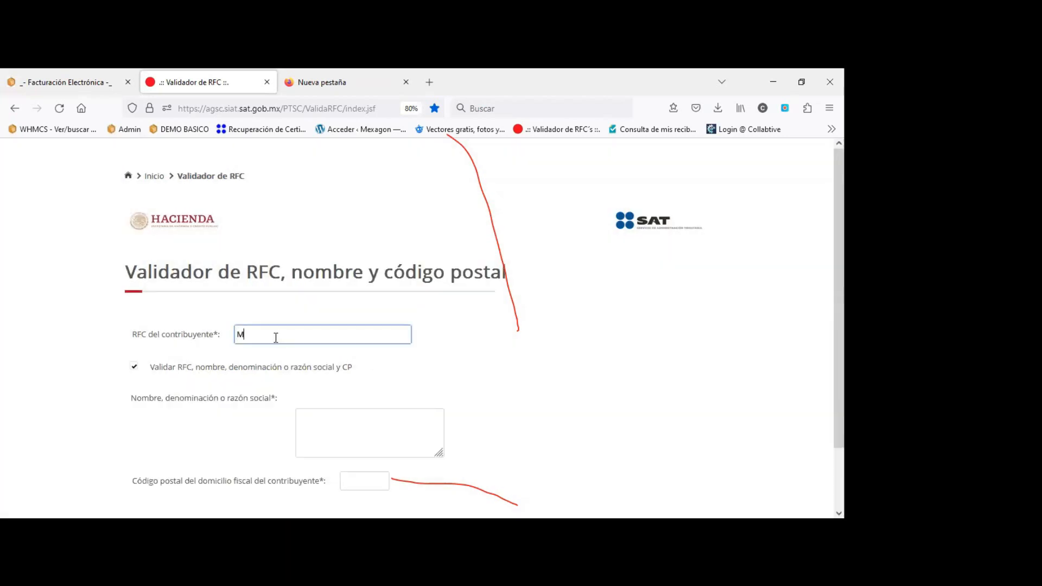
{"action": "left_click", "coordinate": [309, 417]}
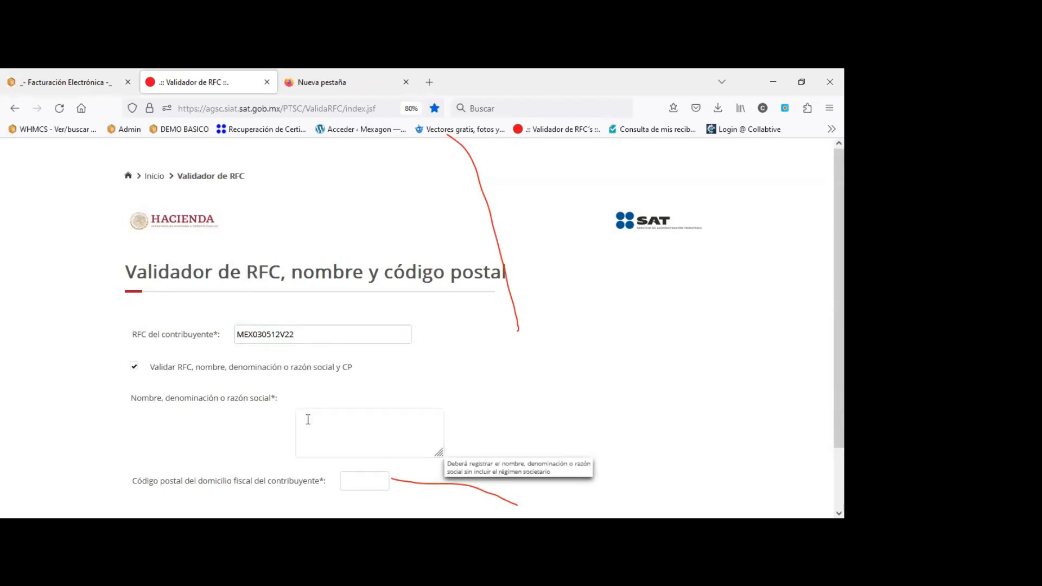
{"action": "left_click", "coordinate": [307, 419]}
{"action": "type", "text": "MEXAGON"}
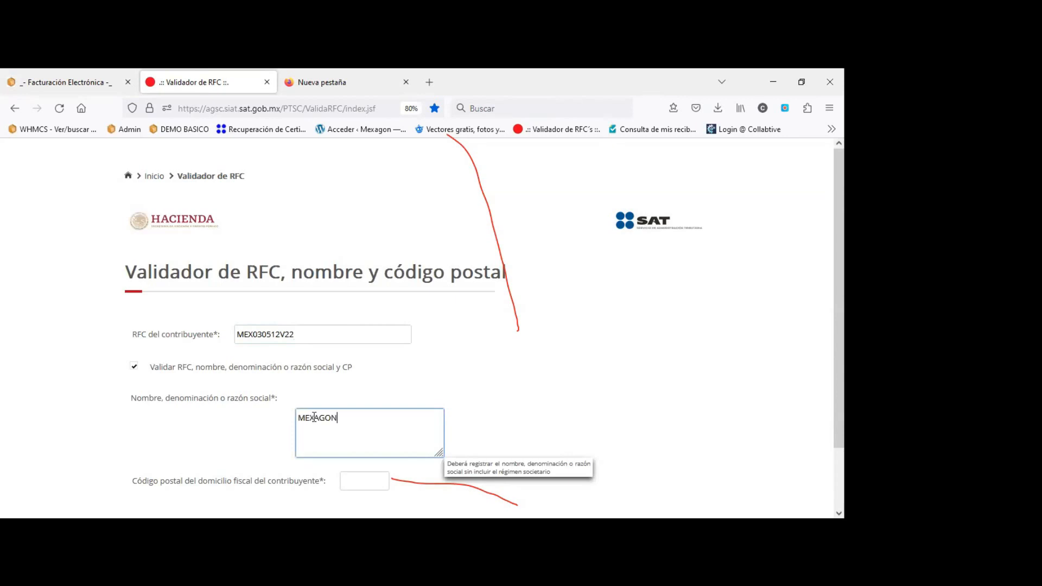
{"action": "scroll", "coordinate": [328, 421], "scroll_direction": "down", "scroll_amount": 2}
{"action": "left_click", "coordinate": [355, 409]}
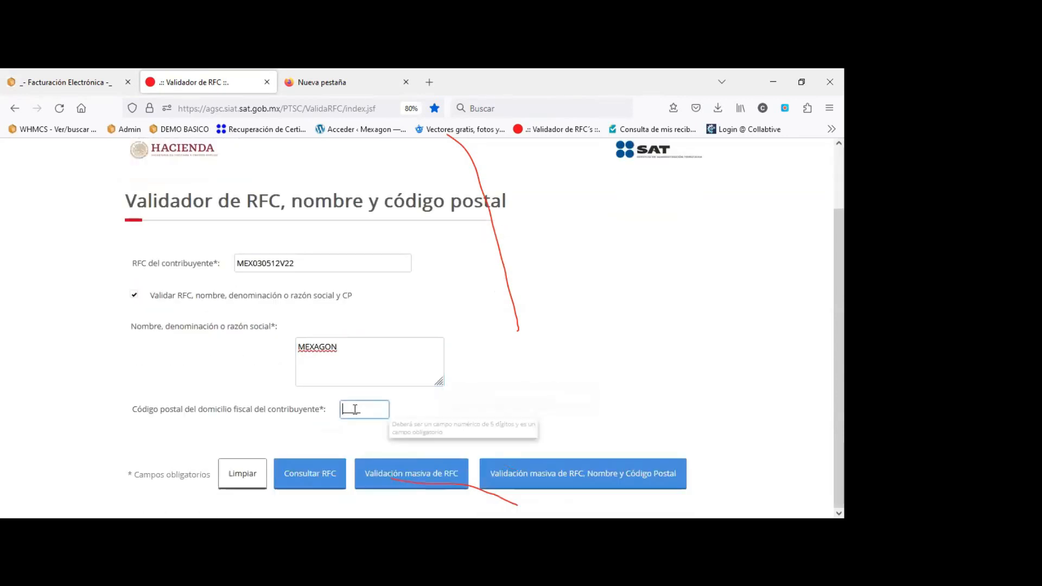
{"action": "type", "text": "7"}
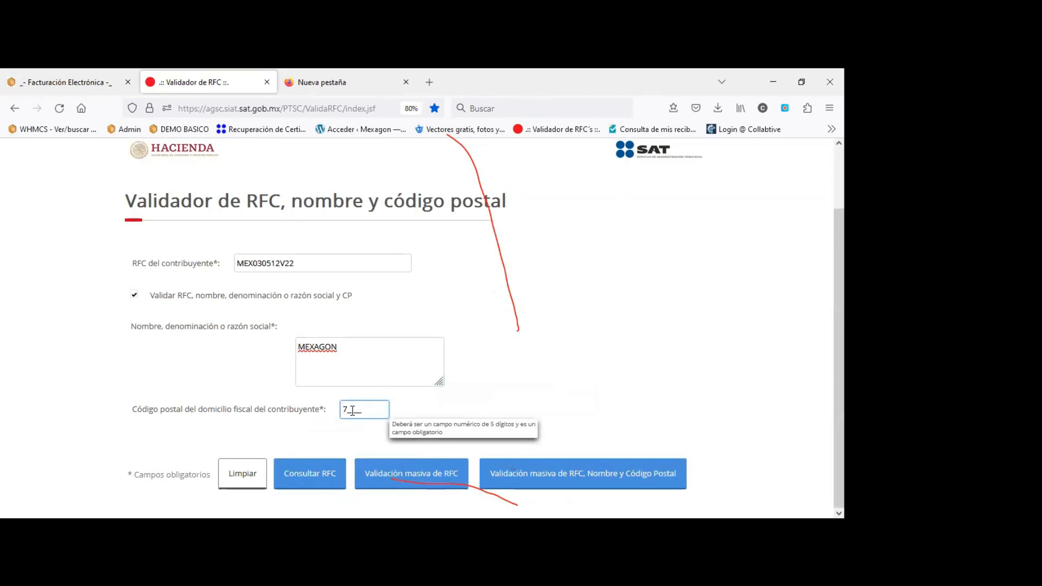
{"action": "type", "text": "6230"}
{"action": "left_click", "coordinate": [309, 477]}
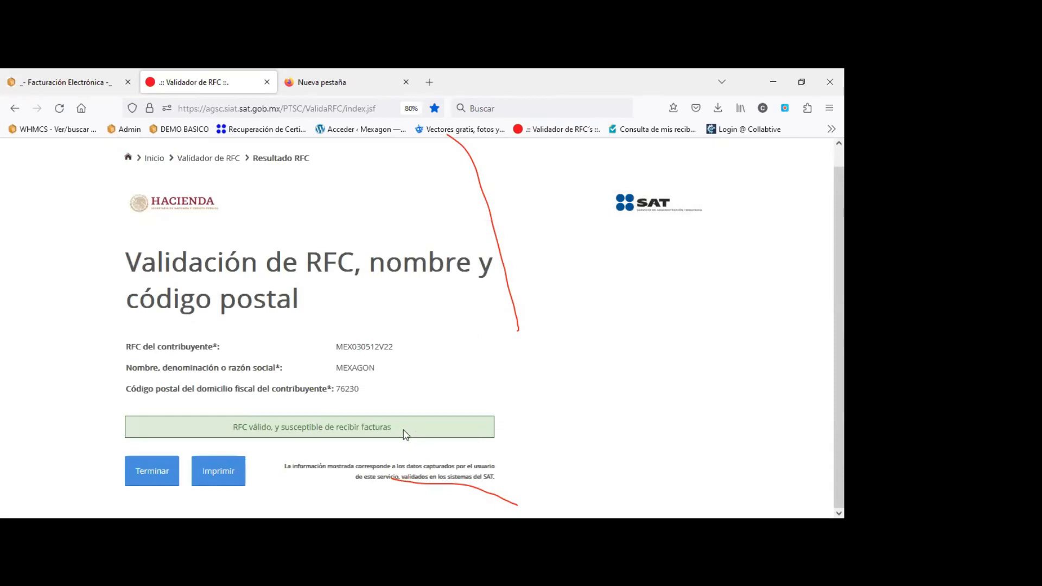
{"action": "left_click_drag", "start_coordinate": [402, 434], "coordinate": [239, 417]}
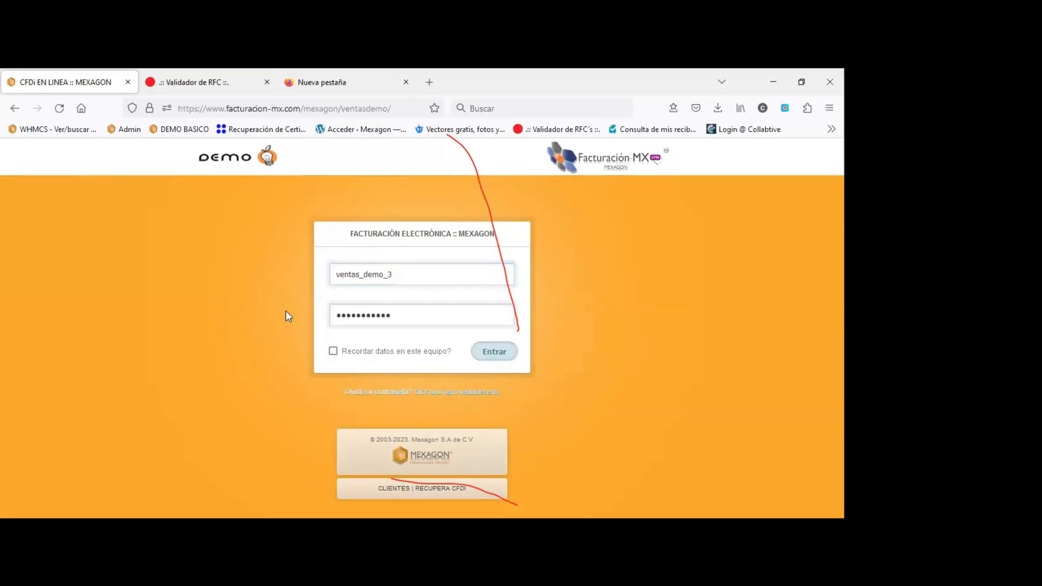
Submit the Facturación-MX login to reach the quick-access dashboard.
{"action": "key", "text": "Return"}
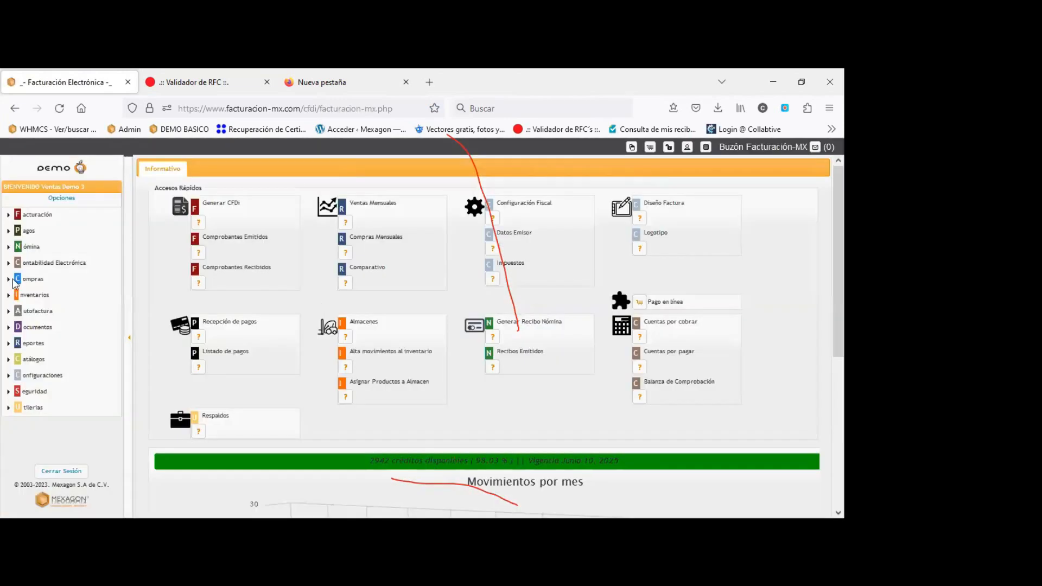
Open Catálogos > Nómina > Empleados and review the first employee's fiscal postal code.
{"action": "left_click", "coordinate": [32, 360]}
{"action": "left_click", "coordinate": [52, 392]}
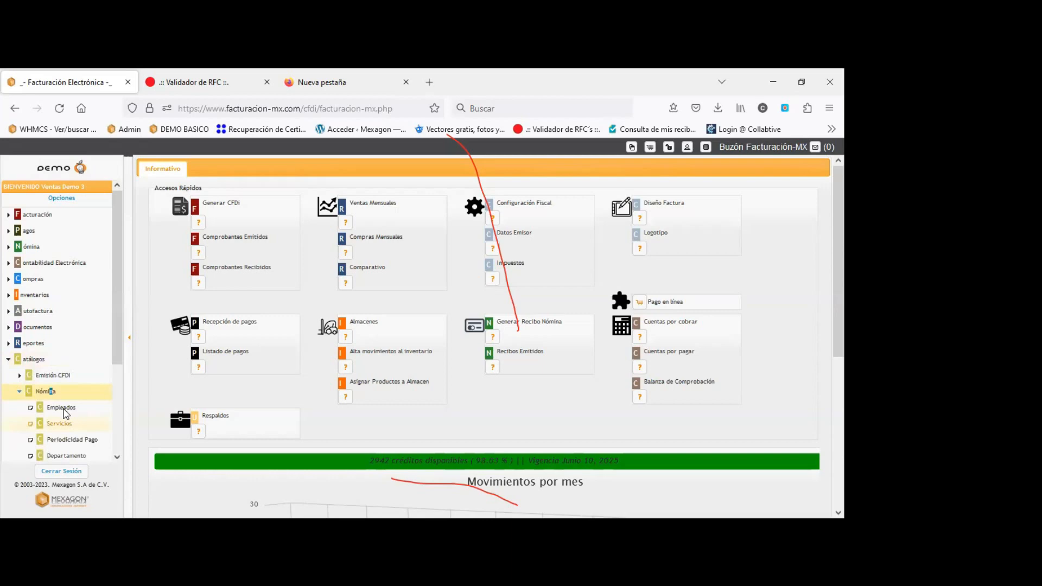
{"action": "left_click", "coordinate": [62, 408]}
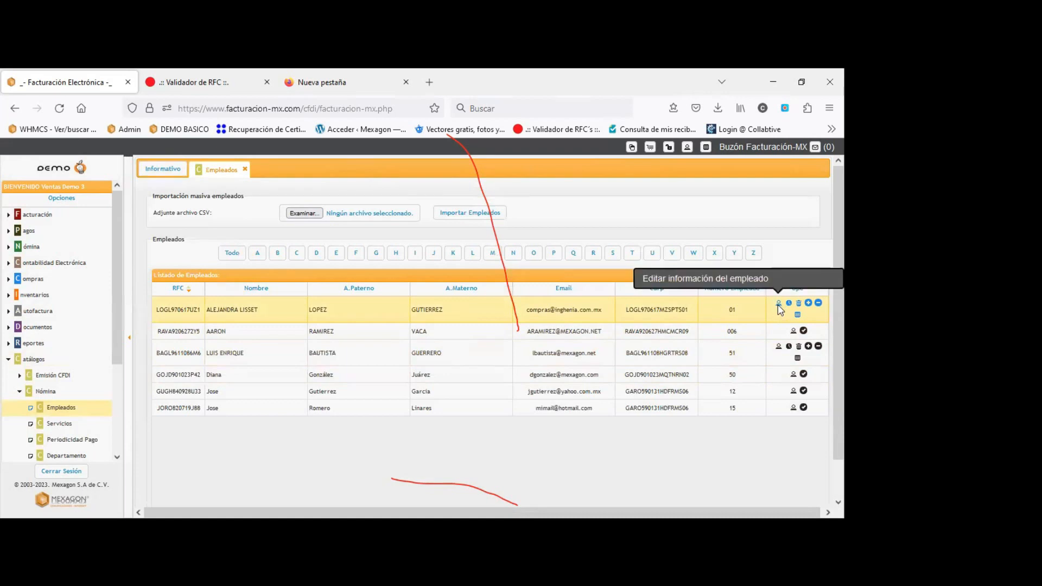
{"action": "left_click", "coordinate": [779, 310]}
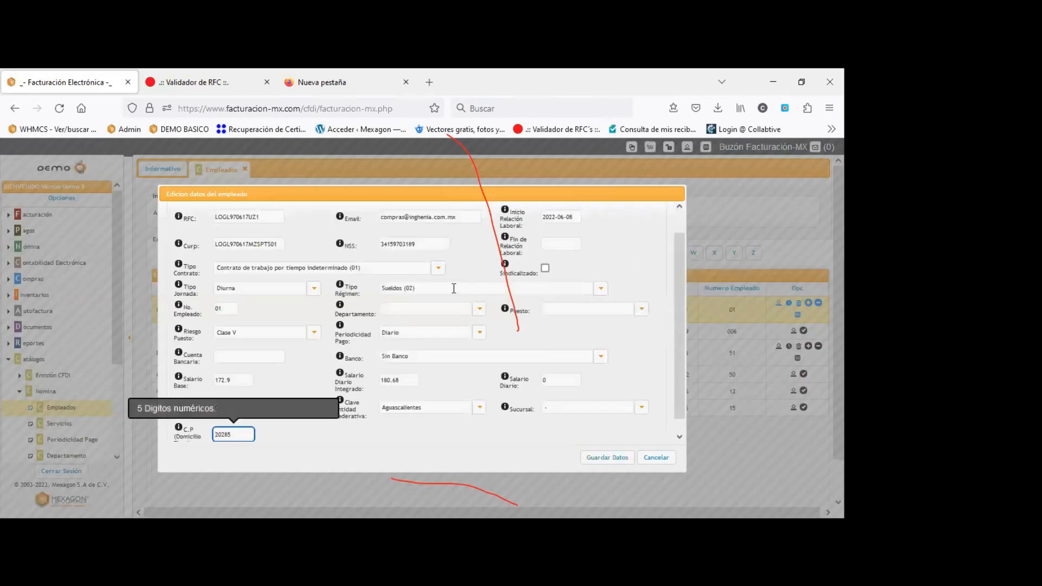
{"action": "scroll", "coordinate": [454, 289], "scroll_direction": "down", "scroll_amount": 1}
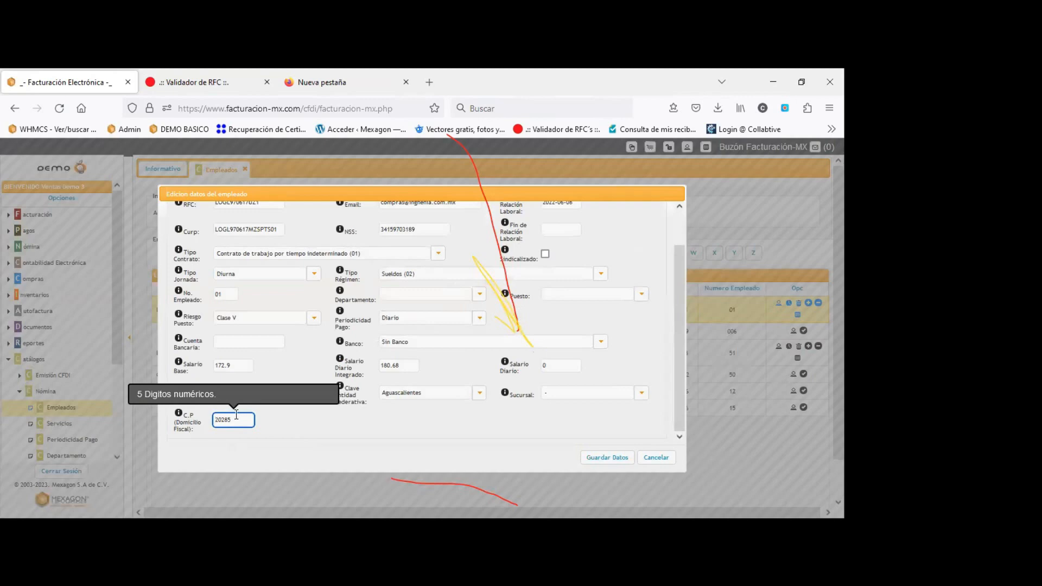
{"action": "left_click_drag", "start_coordinate": [239, 418], "coordinate": [212, 417]}
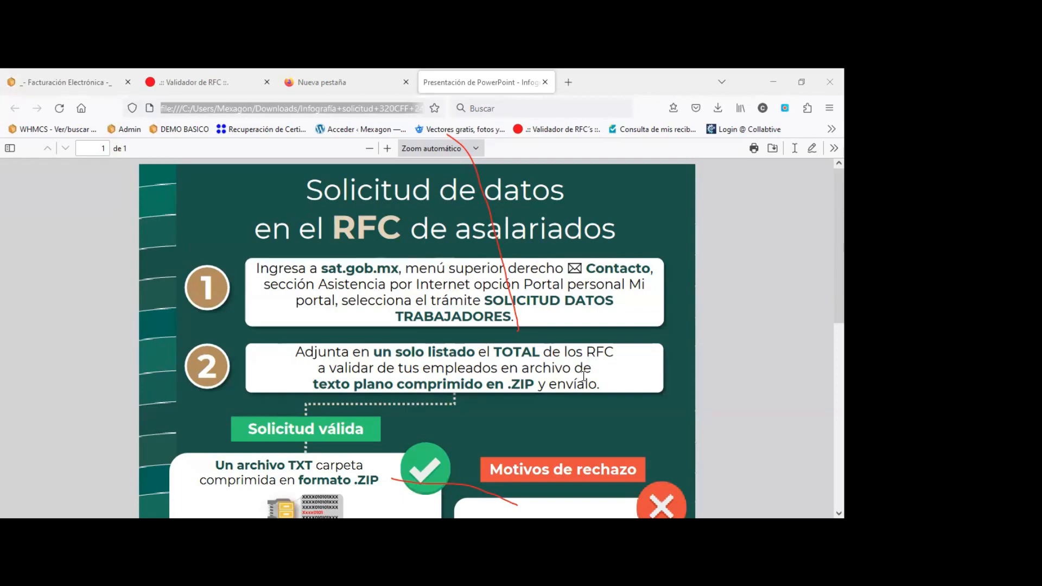
Read through the SAT infographic PDF and select its step 1 instructions.
{"action": "scroll", "coordinate": [581, 407], "scroll_direction": "down", "scroll_amount": 5}
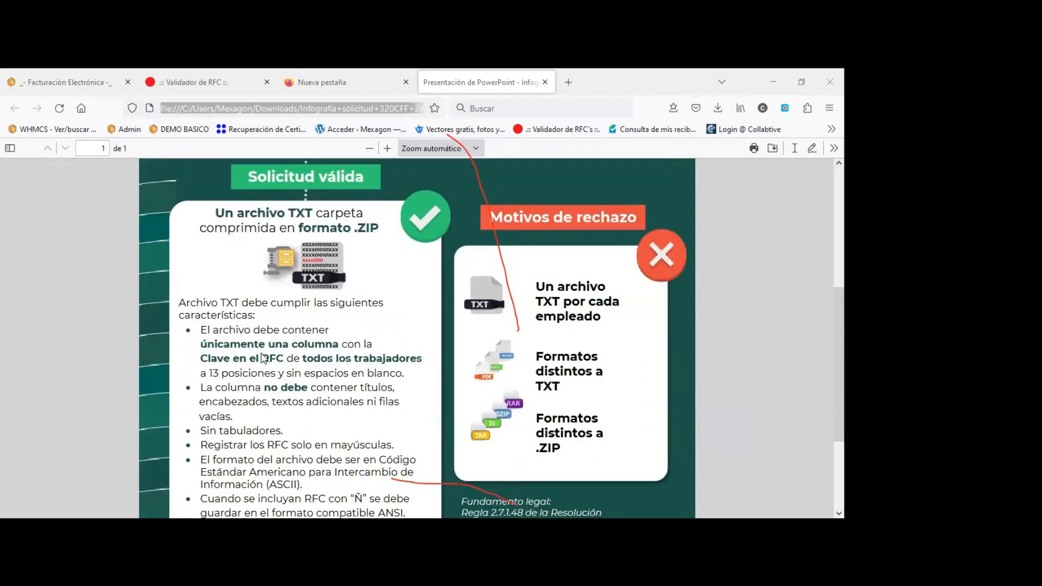
{"action": "left_click", "coordinate": [265, 359]}
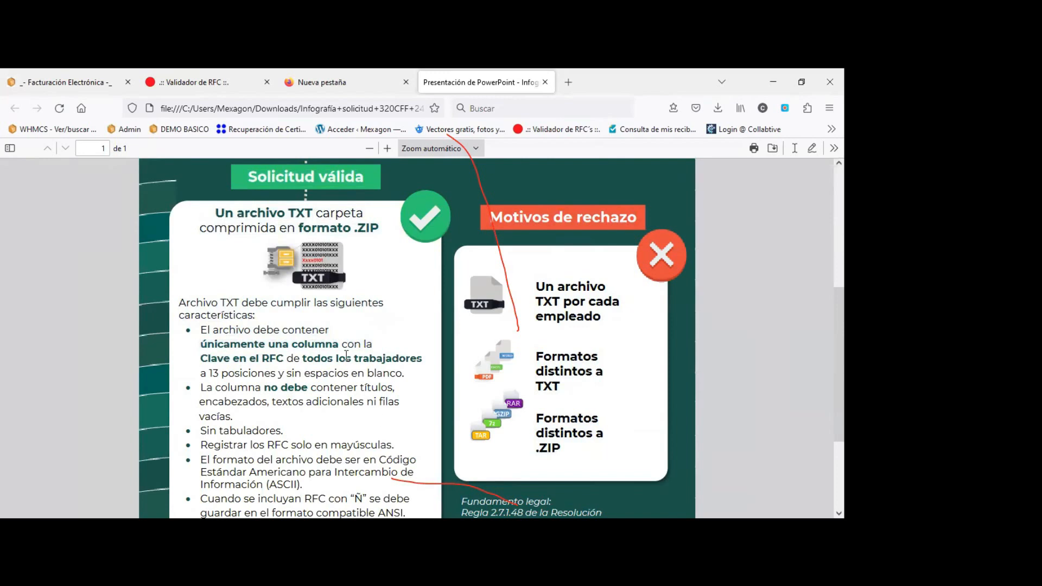
{"action": "scroll", "coordinate": [346, 355], "scroll_direction": "down", "scroll_amount": 3}
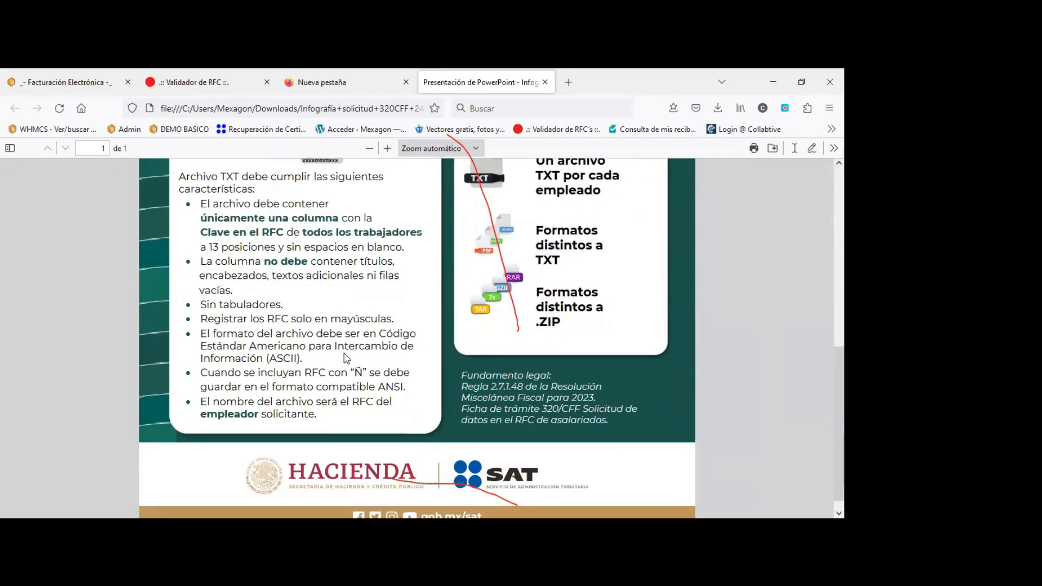
{"action": "scroll", "coordinate": [346, 359], "scroll_direction": "up", "scroll_amount": 5}
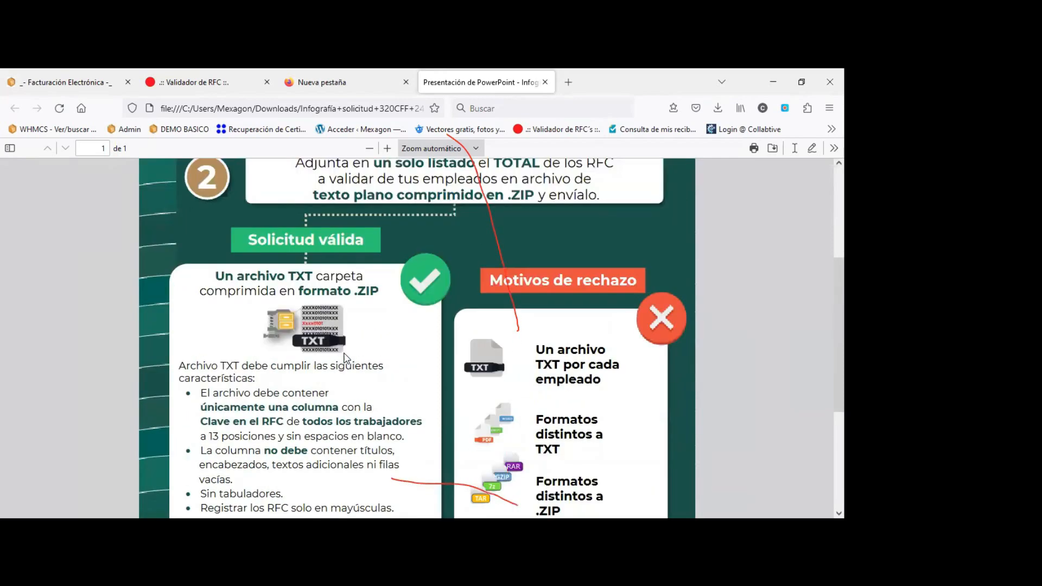
{"action": "scroll", "coordinate": [344, 358], "scroll_direction": "up", "scroll_amount": 3}
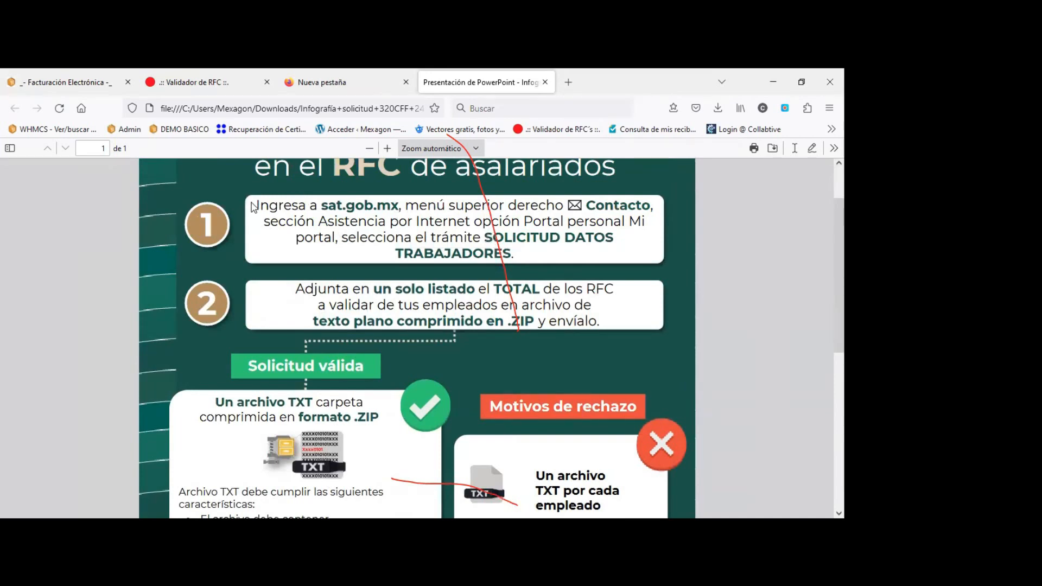
{"action": "left_click_drag", "start_coordinate": [254, 206], "coordinate": [516, 255]}
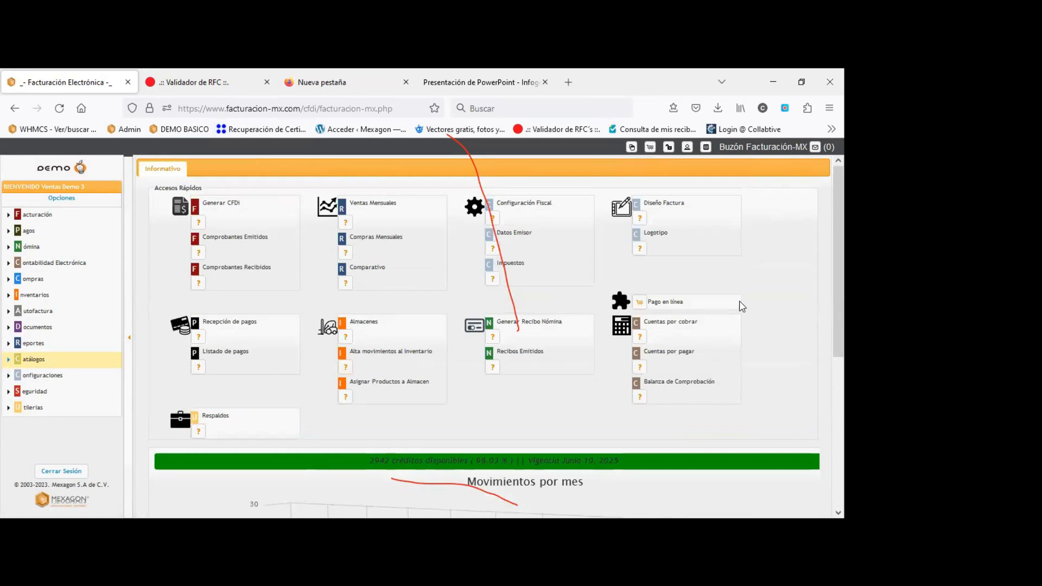
Zoom the Facturación-MX dashboard out to 90%.
{"action": "key", "text": "ctrl+minus"}
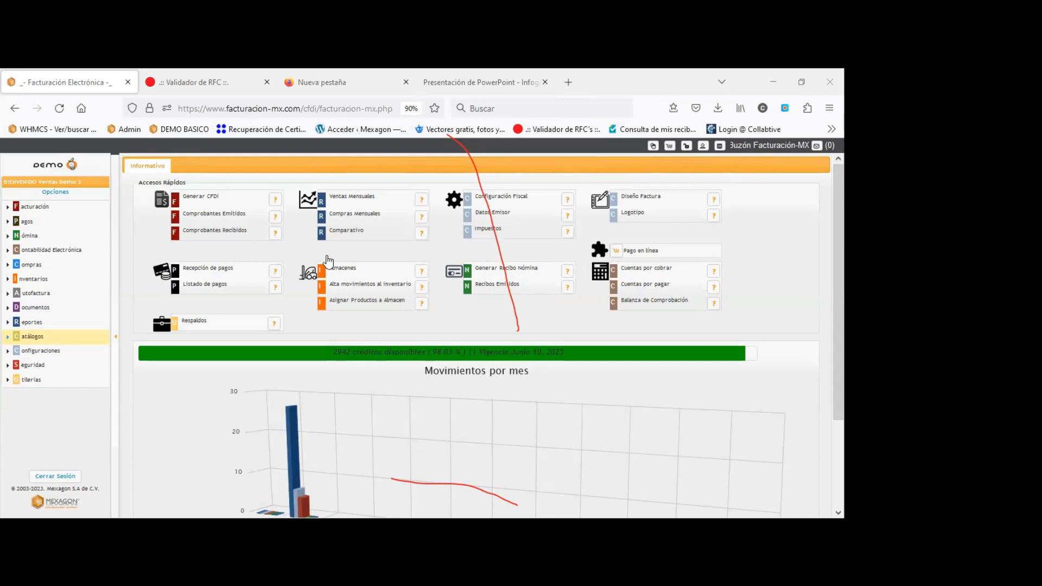
Start a new CFDI invoice and search for the client by generic RFC XAXX.
{"action": "left_click", "coordinate": [201, 201]}
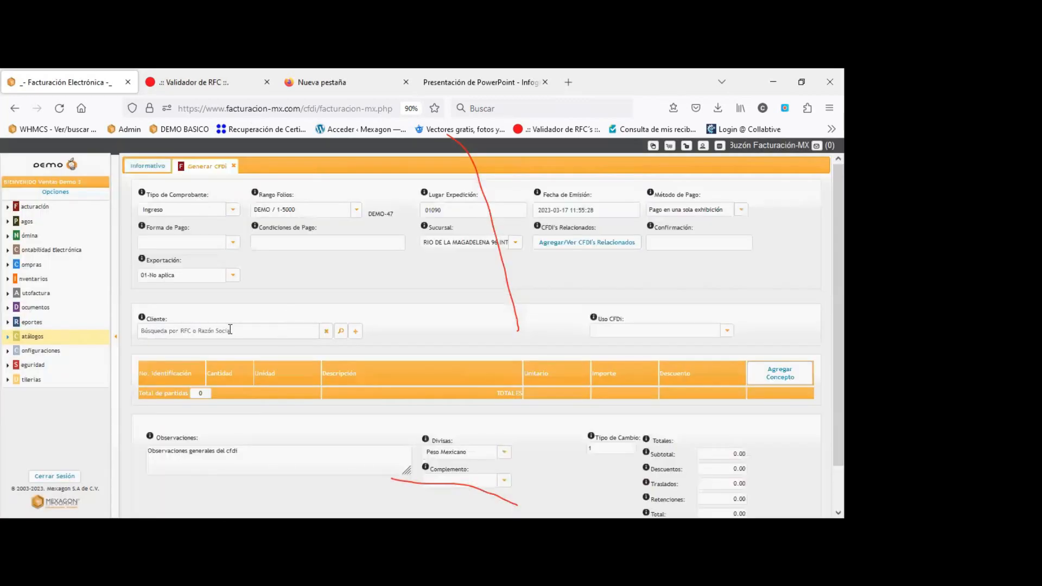
{"action": "left_click", "coordinate": [187, 332]}
{"action": "type", "text": "PU"}
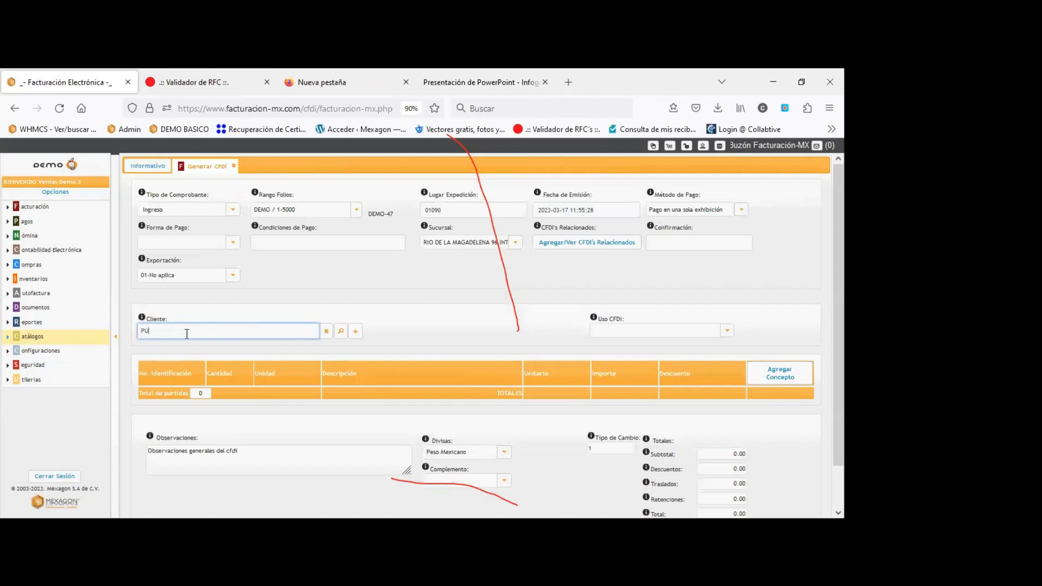
{"action": "type", "text": "BLICO"}
{"action": "key", "text": "ctrl+a"}
{"action": "key", "text": "BackSpace"}
{"action": "type", "text": "XAX"}
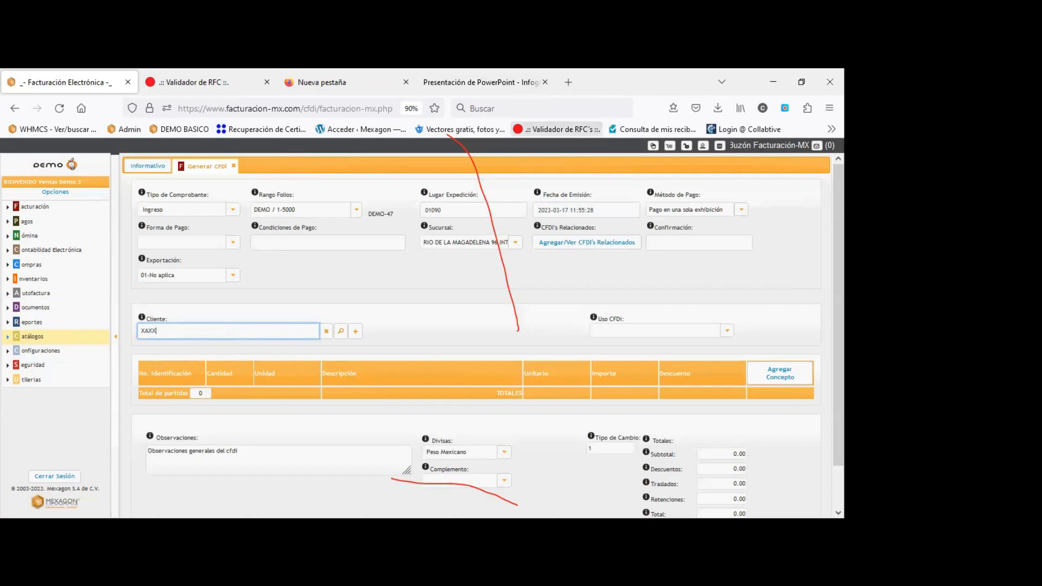
{"action": "left_click", "coordinate": [340, 331]}
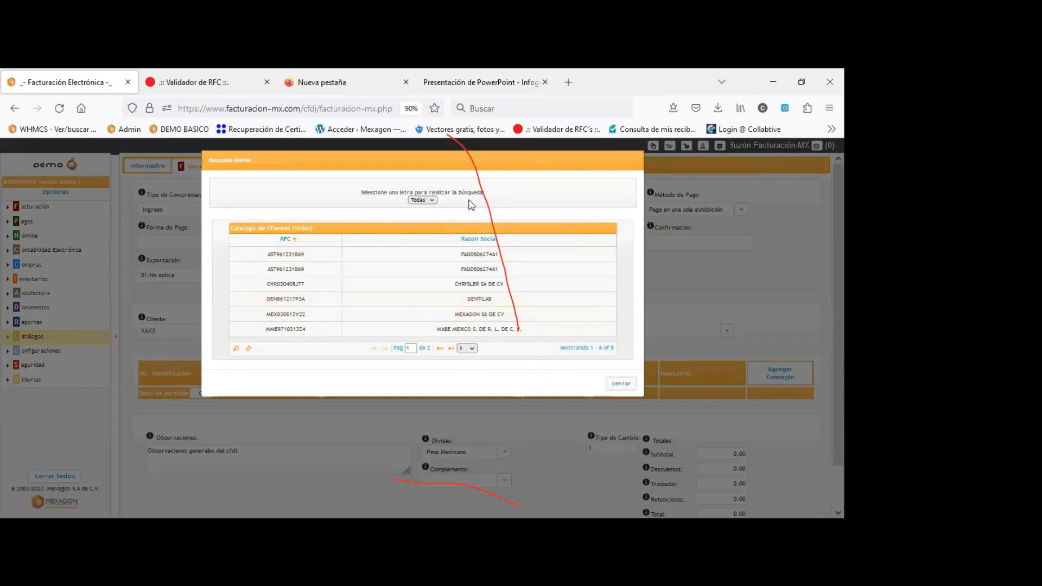
{"action": "left_click_drag", "start_coordinate": [515, 206], "coordinate": [452, 185]}
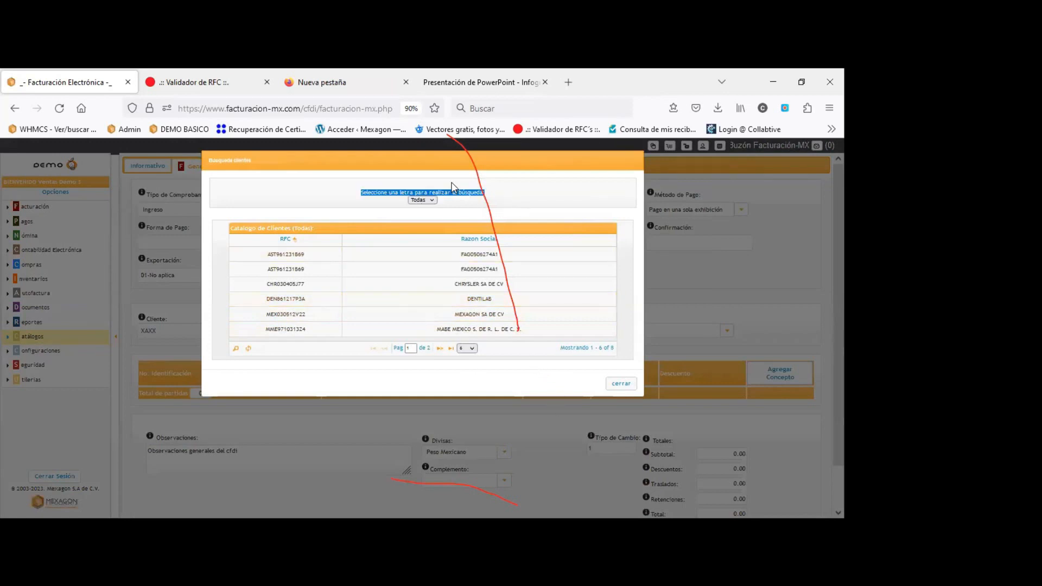
{"action": "left_click", "coordinate": [451, 186]}
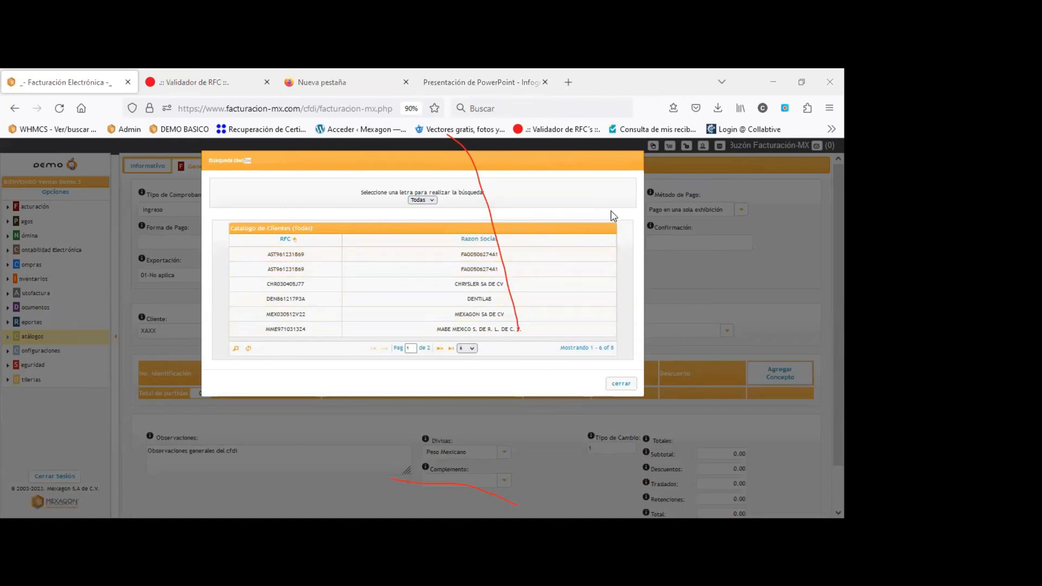
{"action": "left_click", "coordinate": [626, 183]}
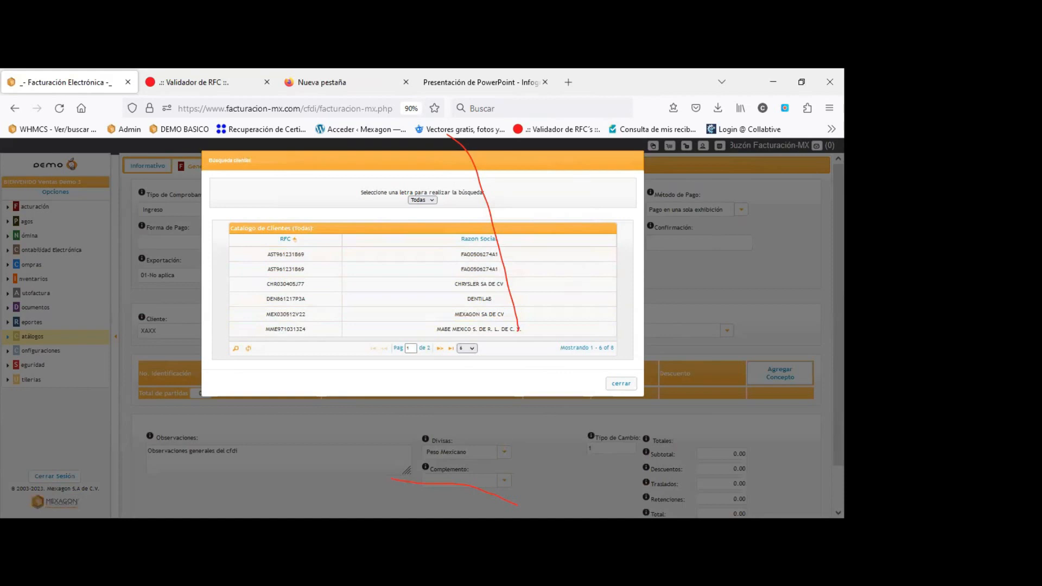
{"action": "left_click", "coordinate": [340, 470]}
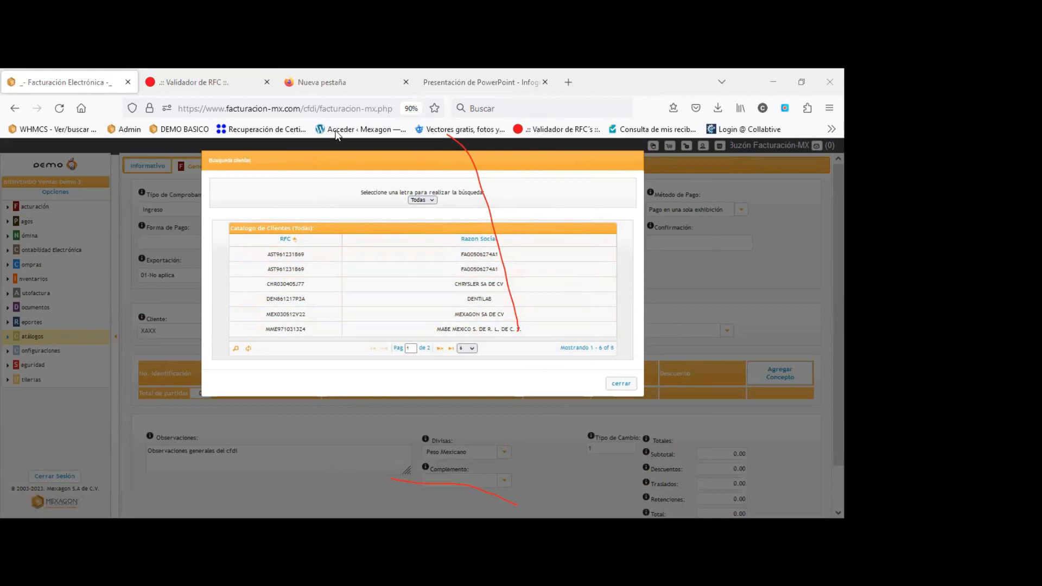
{"action": "left_click", "coordinate": [621, 383]}
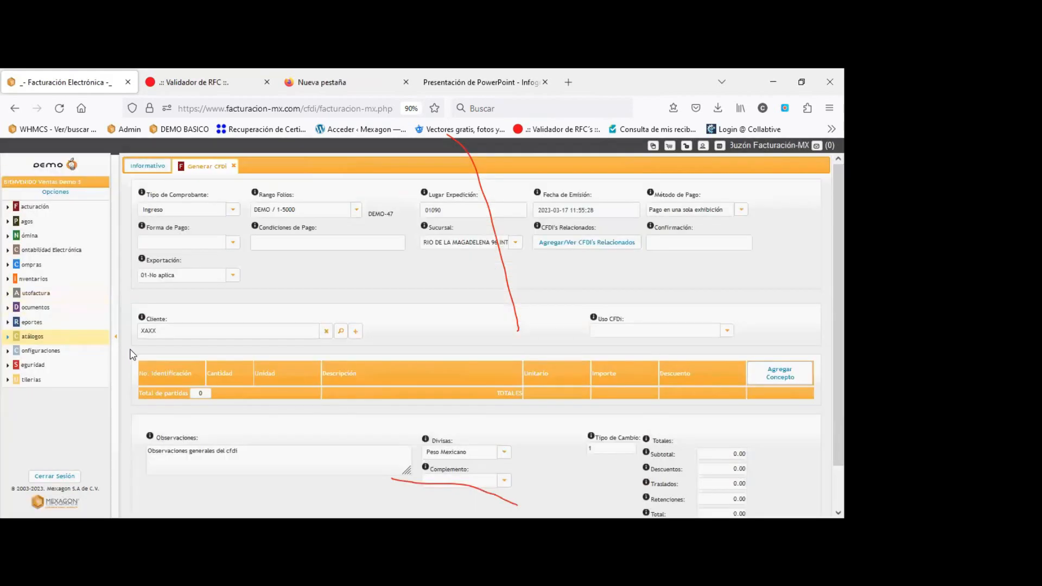
Clear the XAXX client search and expand Catálogos > Emisión CFDI in the navigation.
{"action": "left_click", "coordinate": [192, 332]}
{"action": "key", "text": "BackSpace"}
{"action": "key", "text": "BackSpace"}
{"action": "key", "text": "BackSpace"}
{"action": "key", "text": "BackSpace"}
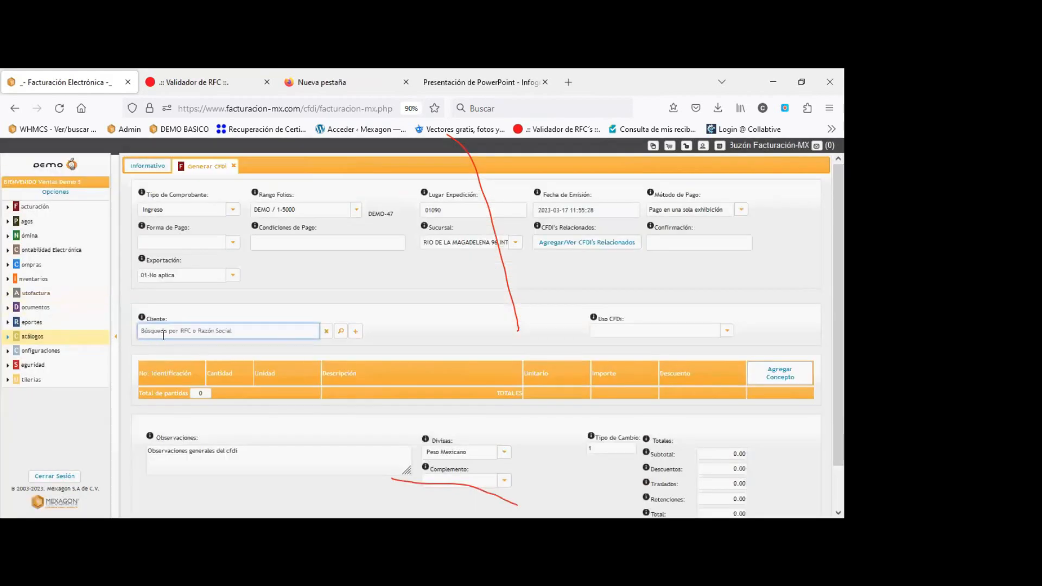
{"action": "left_click", "coordinate": [28, 333]}
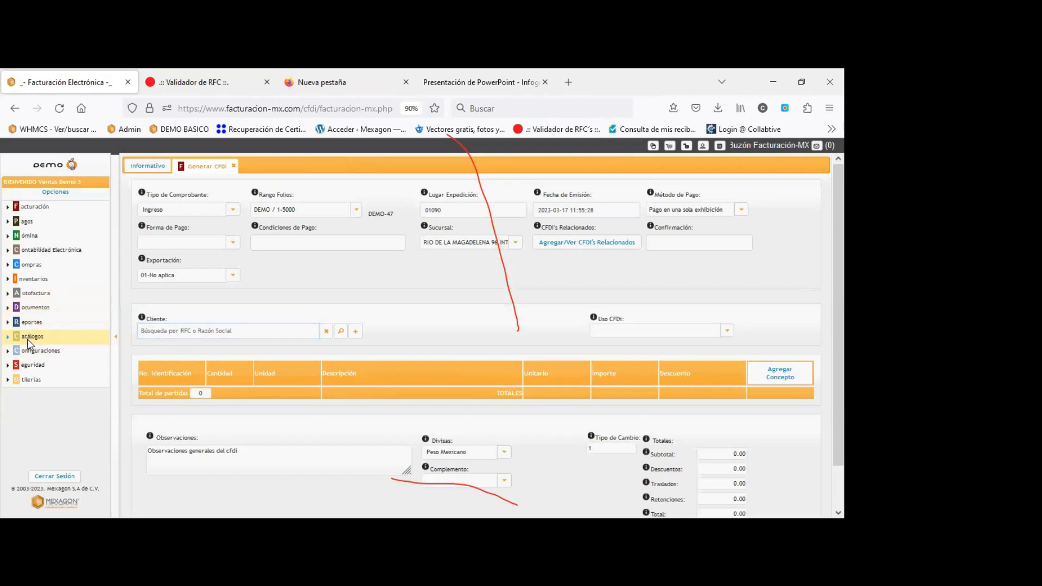
{"action": "left_click", "coordinate": [28, 336]}
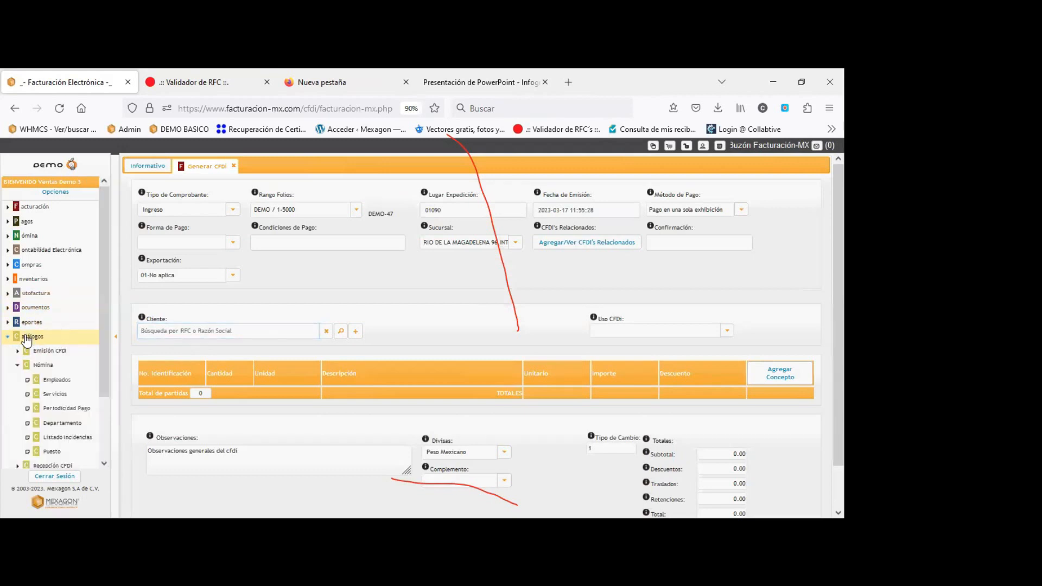
{"action": "left_click", "coordinate": [39, 368]}
{"action": "left_click", "coordinate": [48, 357]}
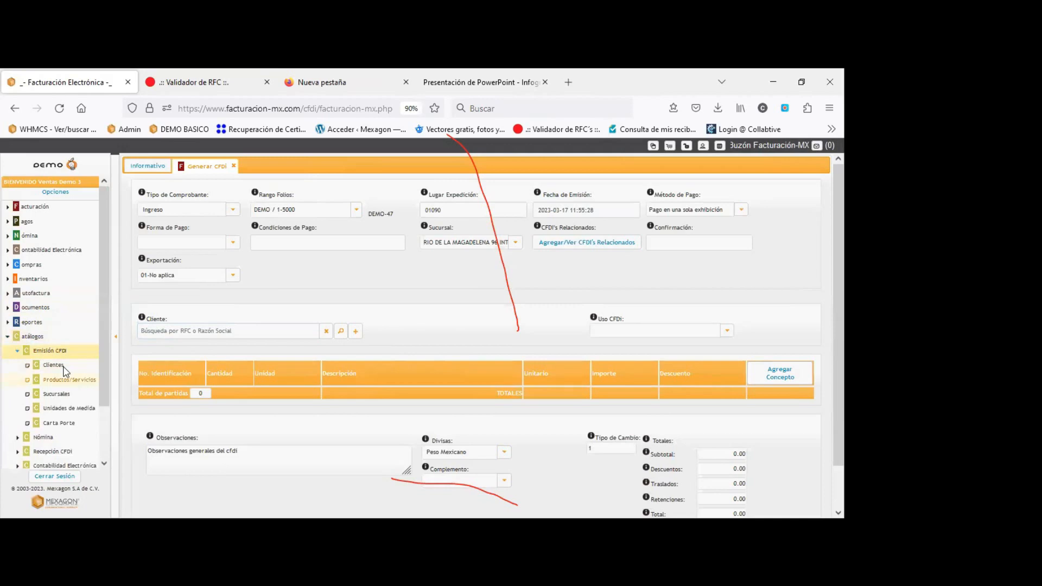
Open the Clientes catalog, filter to RFCs starting with X, and select Público en general.
{"action": "left_click", "coordinate": [57, 379]}
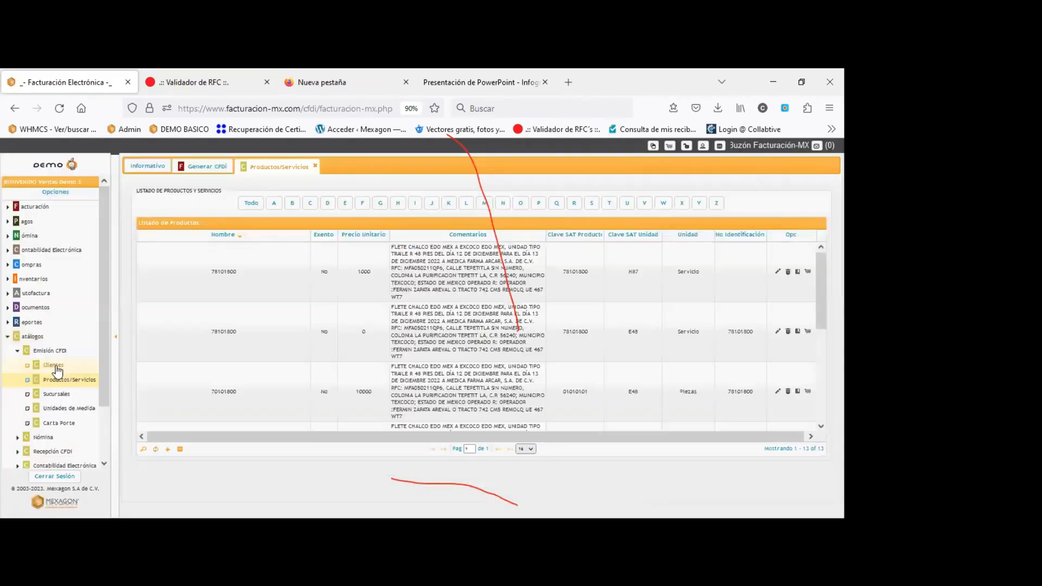
{"action": "left_click", "coordinate": [54, 365]}
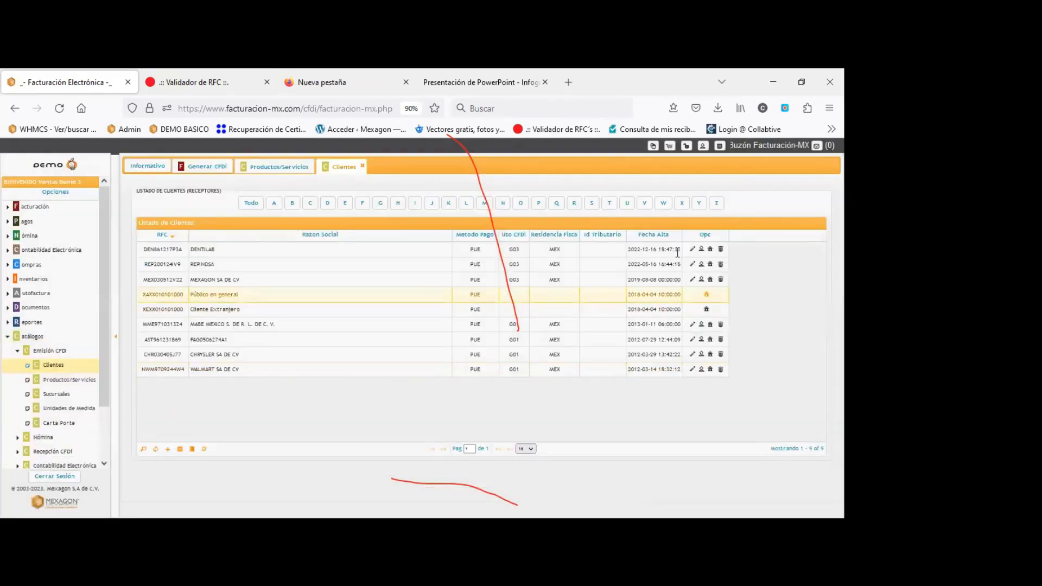
{"action": "left_click", "coordinate": [682, 203]}
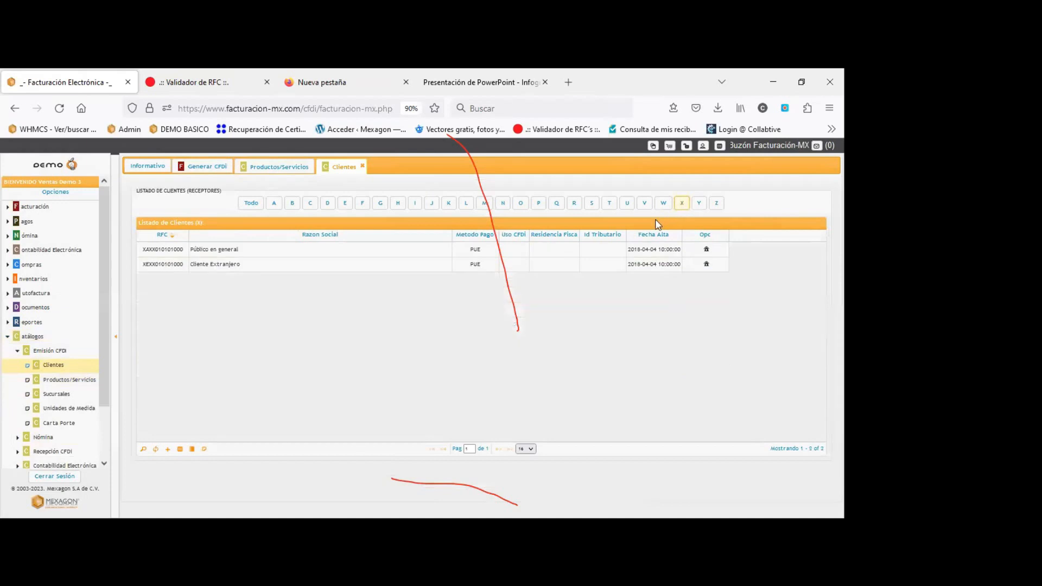
{"action": "left_click", "coordinate": [224, 249]}
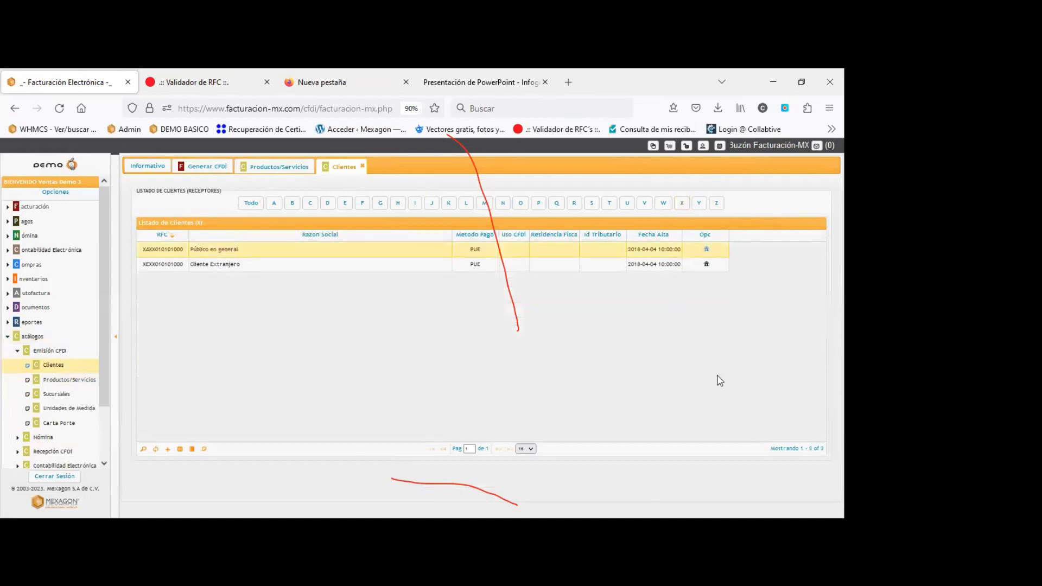
Add and save a Público en general branch with Razón Social 'PUBLICO EN GENERAL' and its postal code.
{"action": "left_click", "coordinate": [706, 249]}
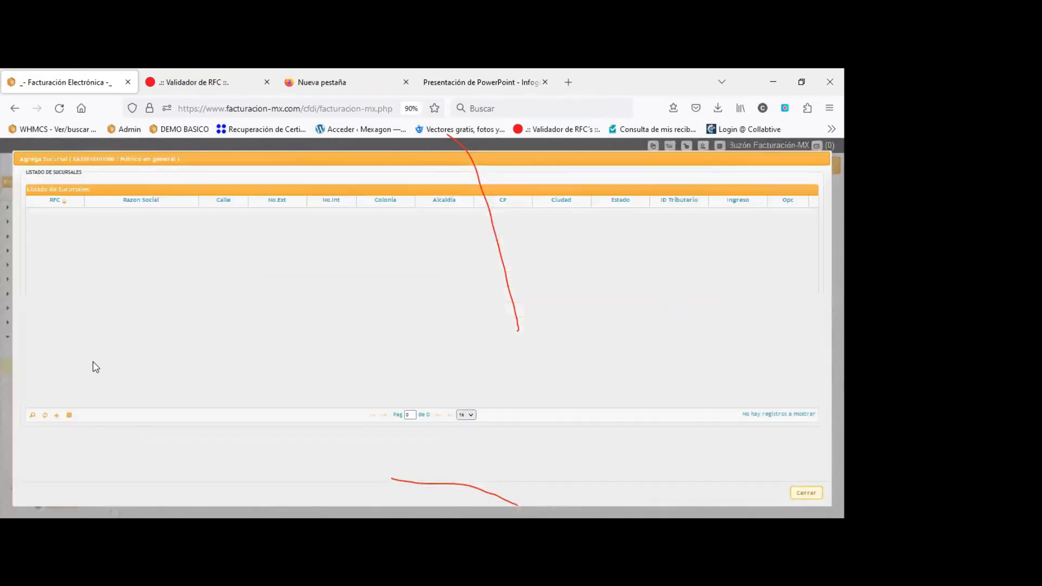
{"action": "left_click", "coordinate": [57, 416]}
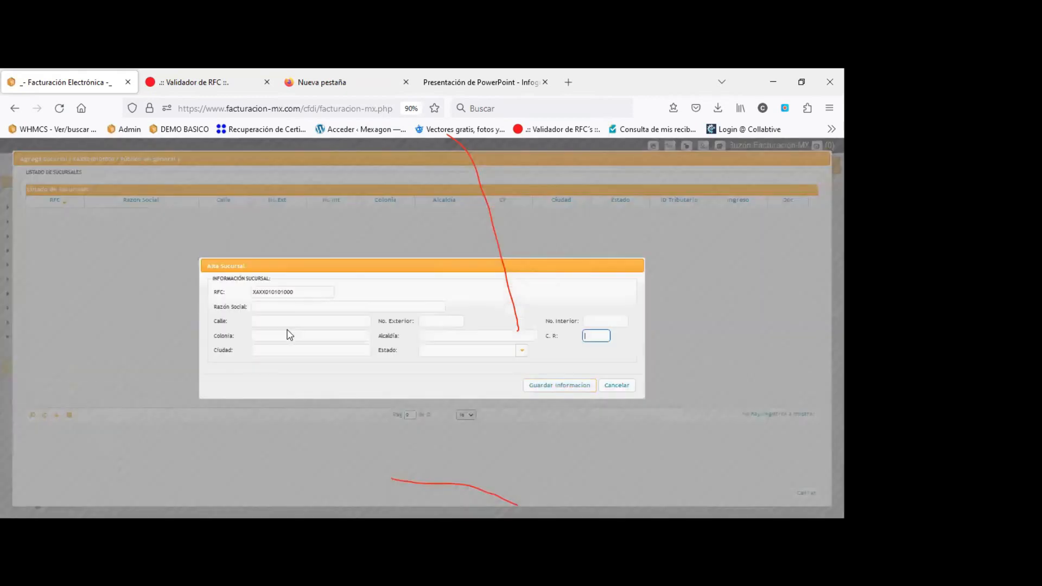
{"action": "left_click", "coordinate": [318, 307]}
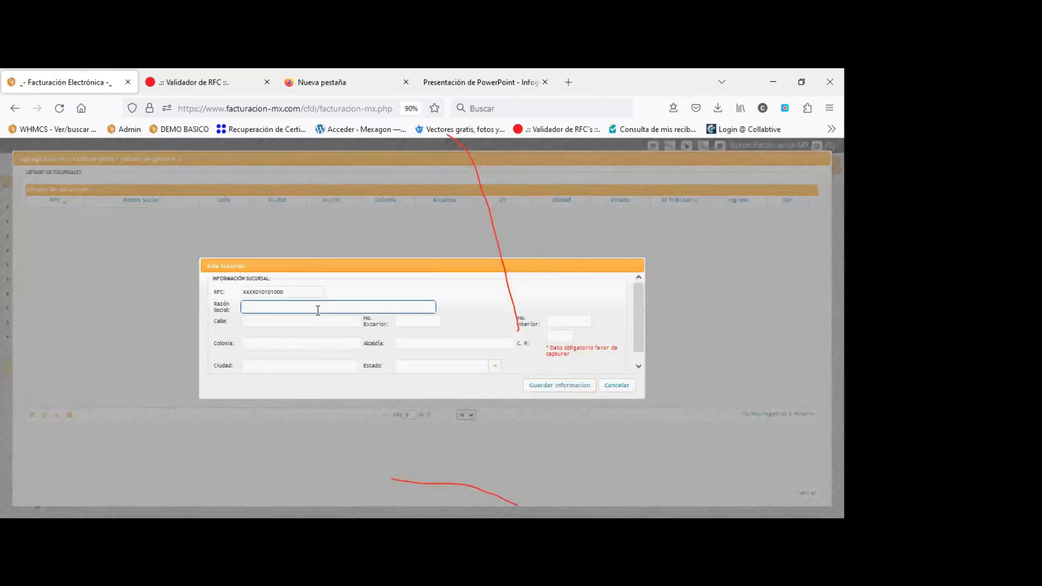
{"action": "type", "text": "PUBLICO EN GENERAL"}
{"action": "left_click", "coordinate": [555, 338]}
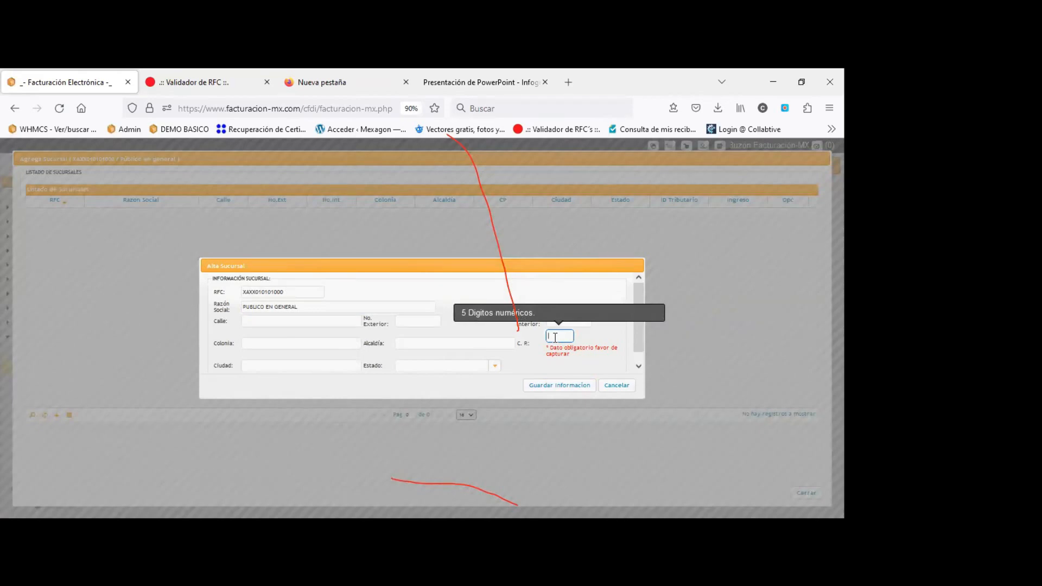
{"action": "type", "text": "76120"}
{"action": "left_click", "coordinate": [562, 385]}
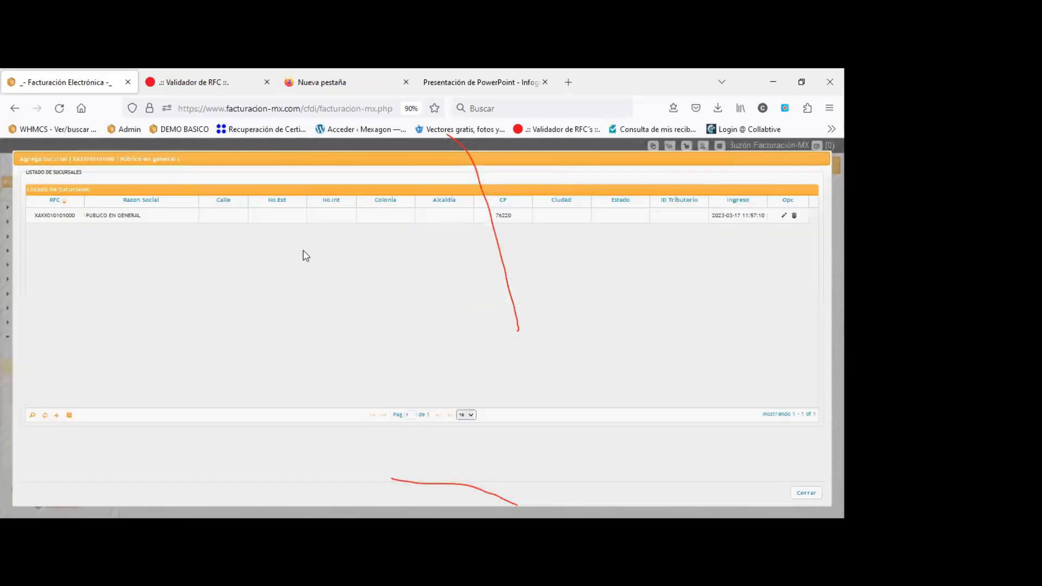
{"action": "left_click", "coordinate": [129, 215]}
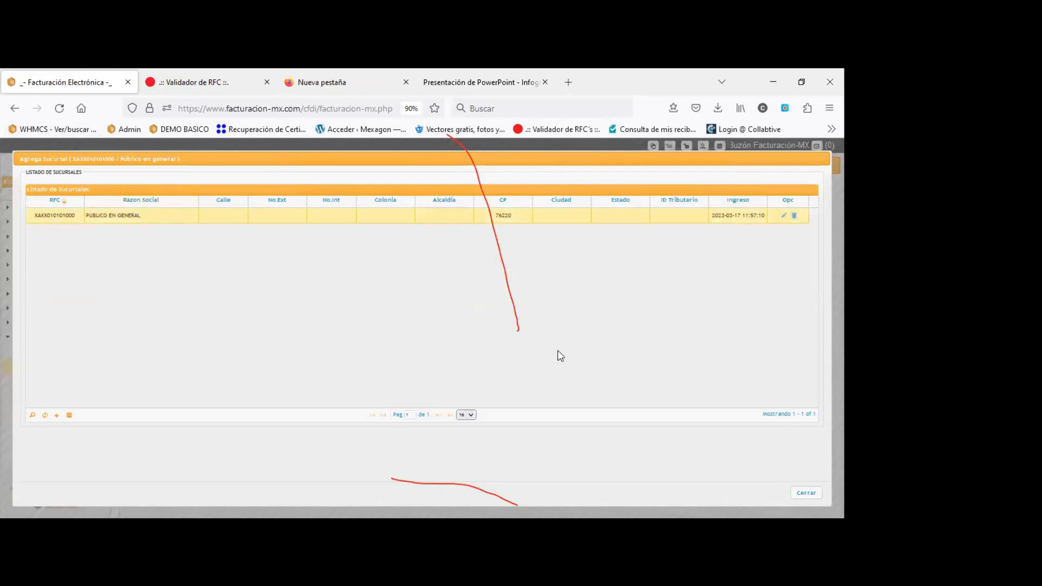
Close the branch list, catalog tabs and old invoice, then start a fresh Generar CFDI form.
{"action": "left_click", "coordinate": [806, 494]}
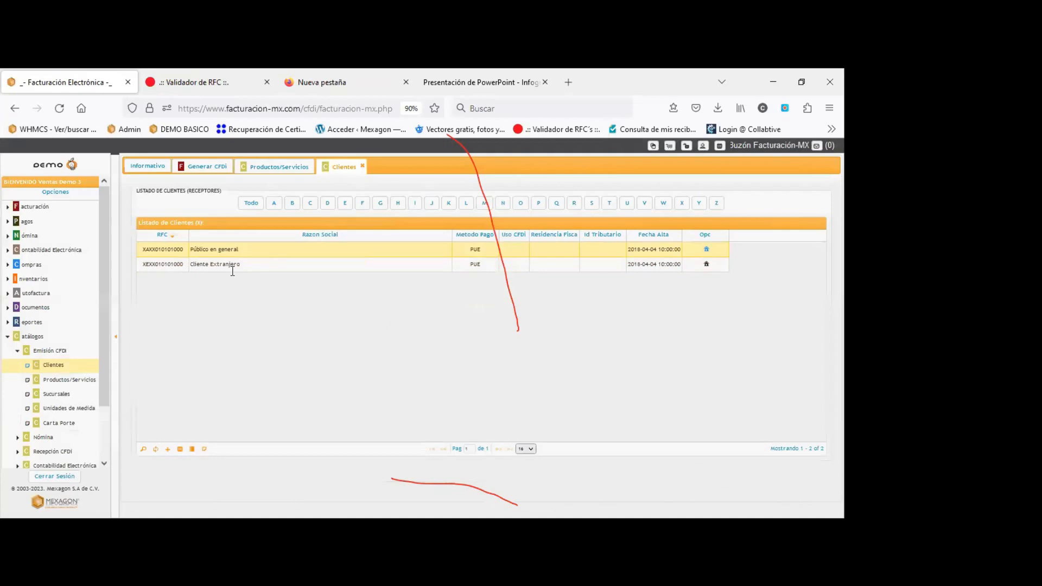
{"action": "left_click", "coordinate": [361, 166]}
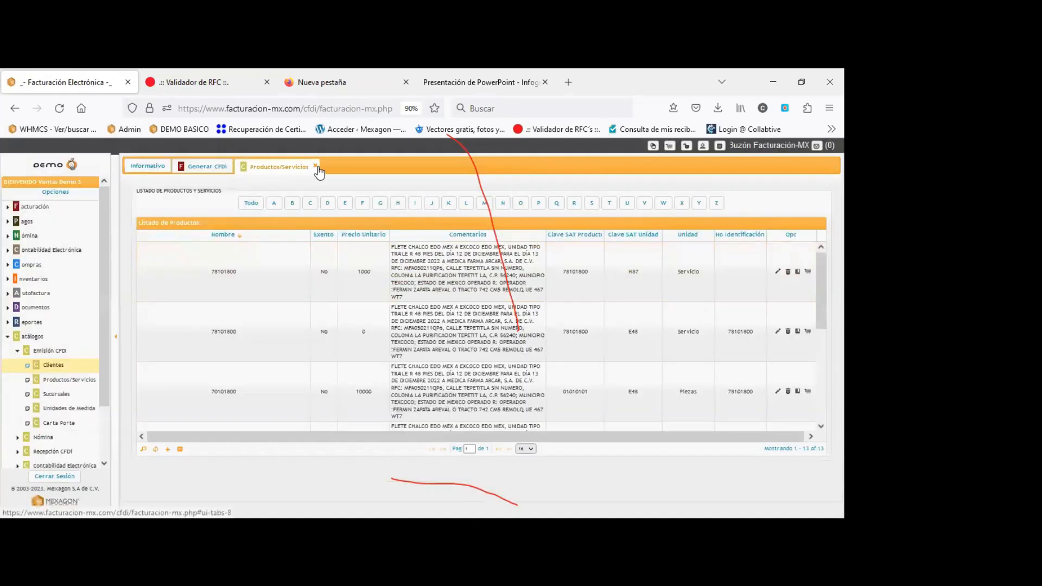
{"action": "left_click", "coordinate": [312, 166]}
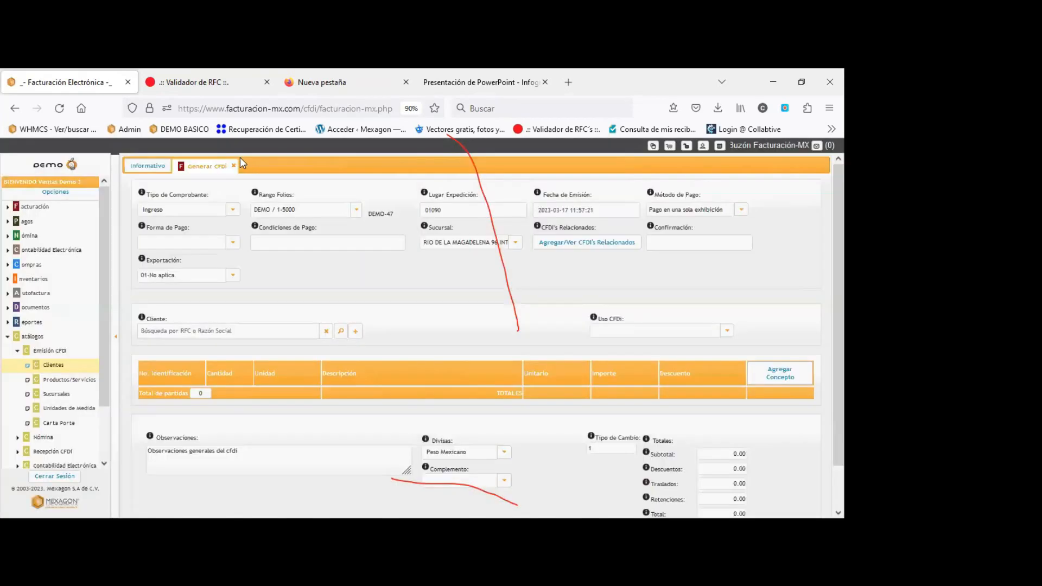
{"action": "left_click", "coordinate": [234, 165]}
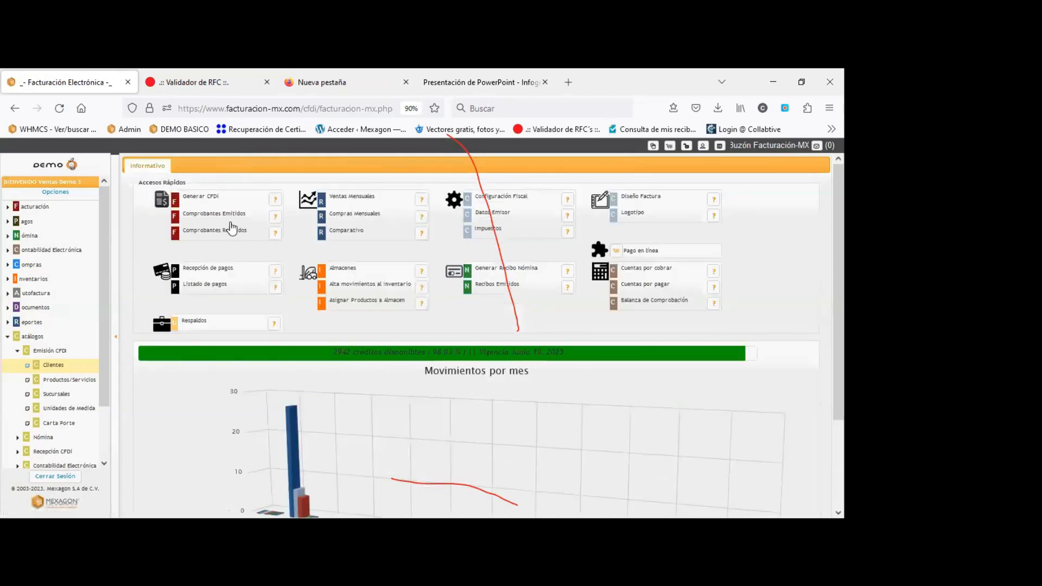
{"action": "left_click", "coordinate": [201, 196]}
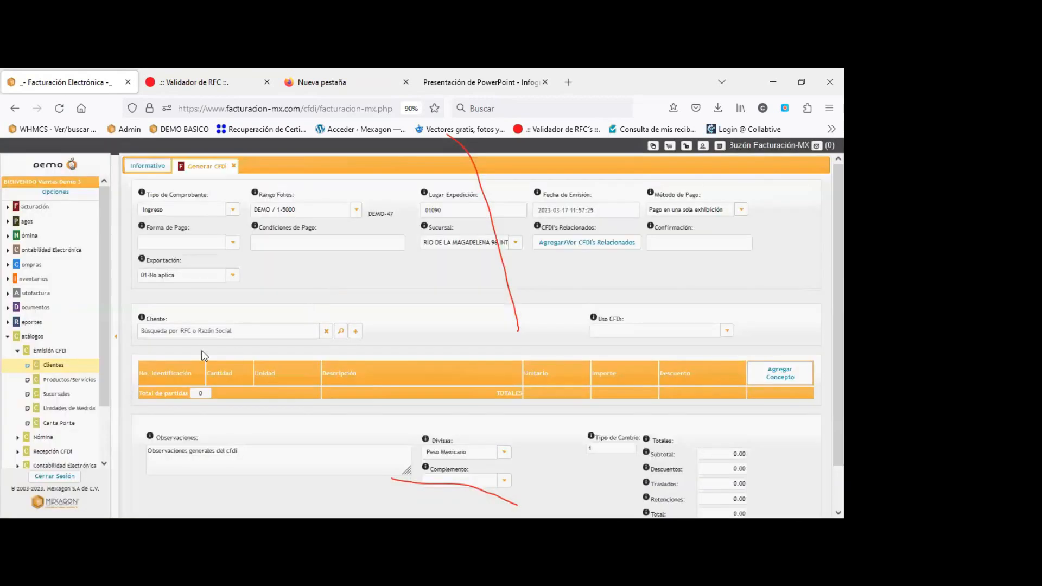
Search 'XAXX' and set PUBLICO EN GENERAL as the client, revealing the global-invoice fields.
{"action": "left_click", "coordinate": [200, 335]}
{"action": "type", "text": "A"}
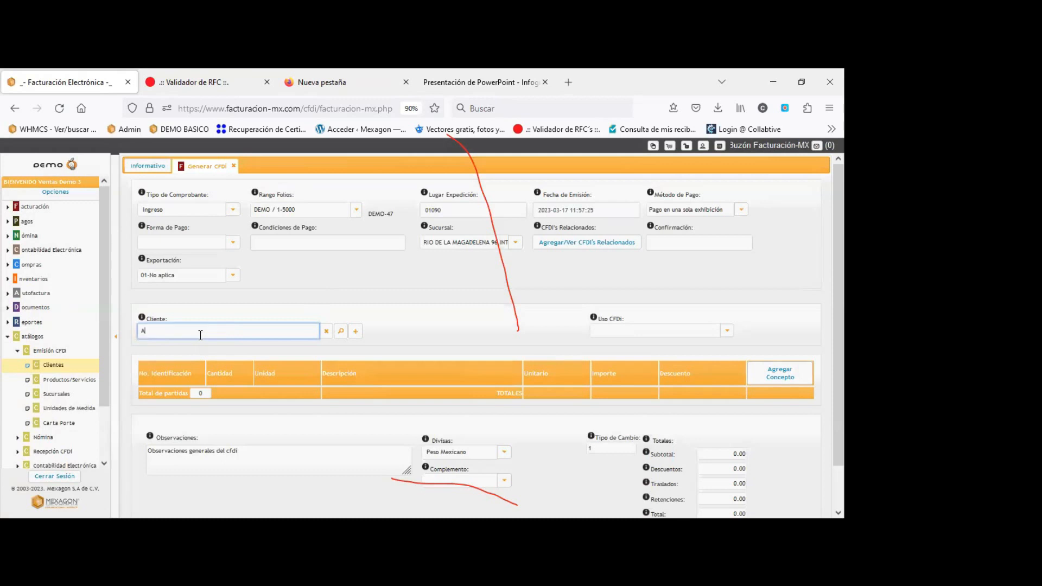
{"action": "key", "text": "BackSpace"}
{"action": "key", "text": "BackSpace"}
{"action": "type", "text": "XAXX"}
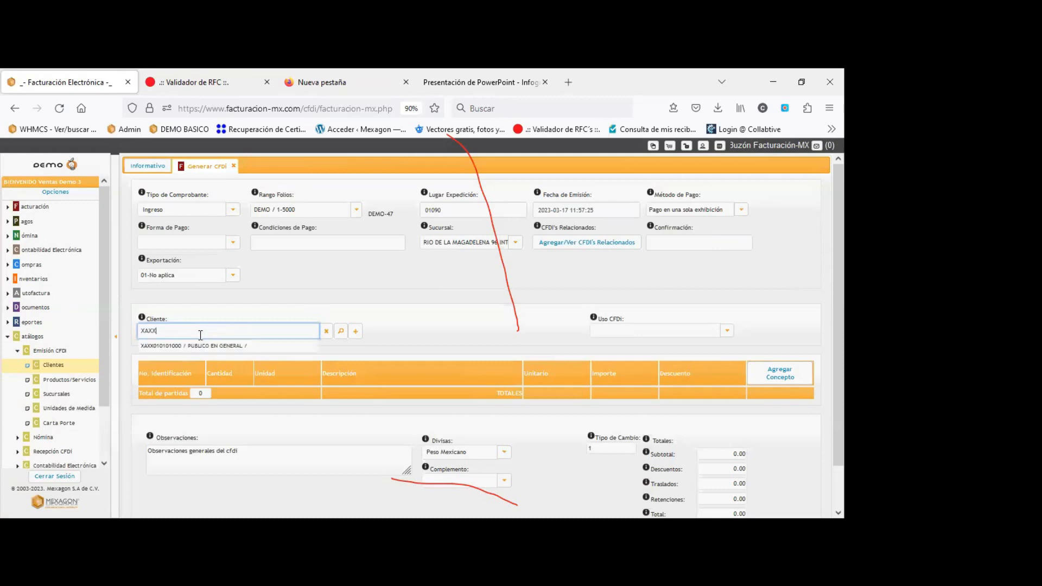
{"action": "double_click", "coordinate": [201, 336]}
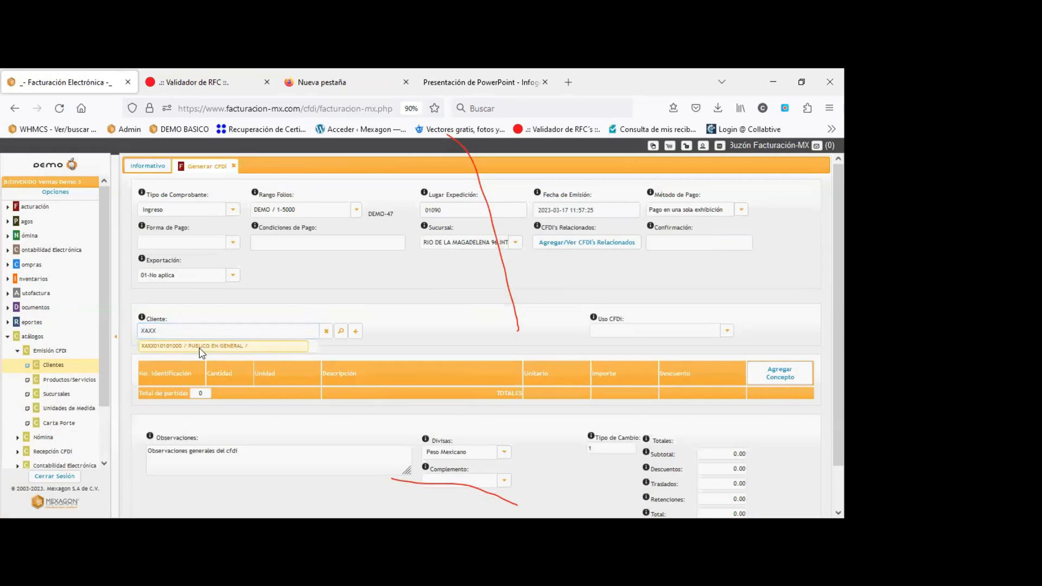
{"action": "left_click", "coordinate": [202, 346]}
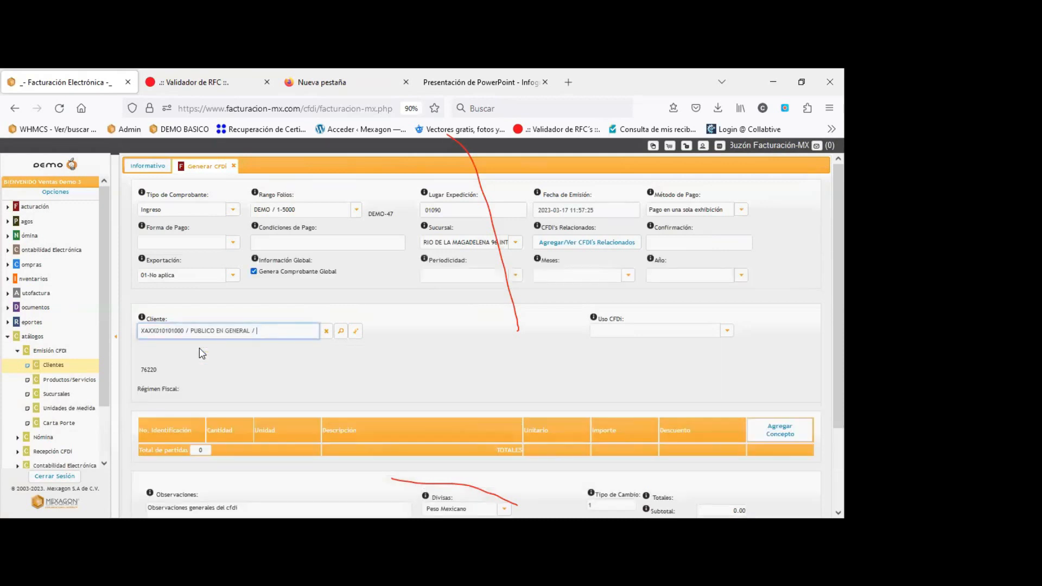
{"action": "left_click_drag", "start_coordinate": [184, 331], "coordinate": [139, 329]}
{"action": "left_click_drag", "start_coordinate": [255, 260], "coordinate": [773, 288]}
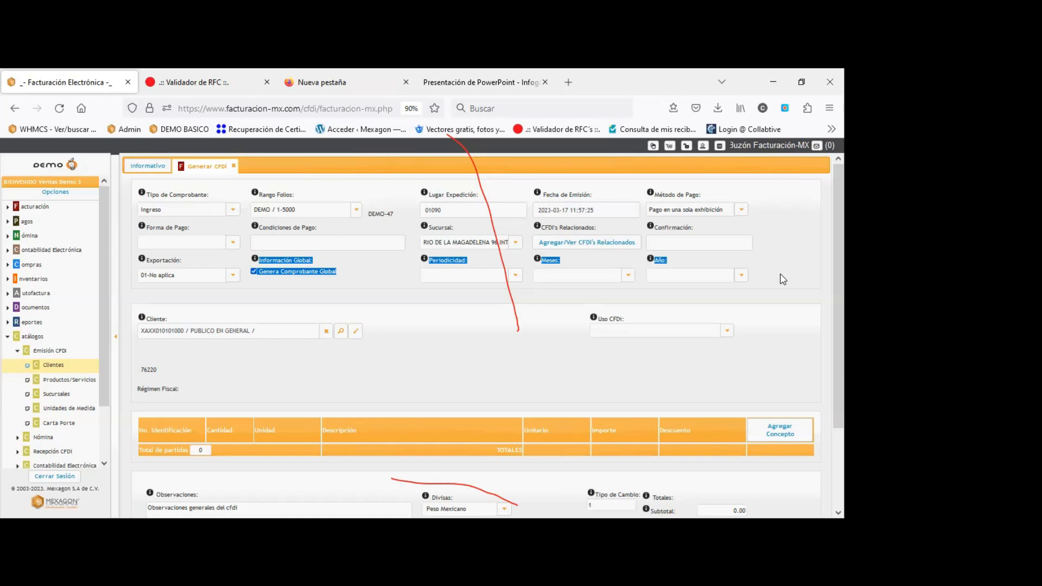
Set the global invoice period to 02-Semanal, month 01-Enero, year 2023.
{"action": "left_click", "coordinate": [258, 260]}
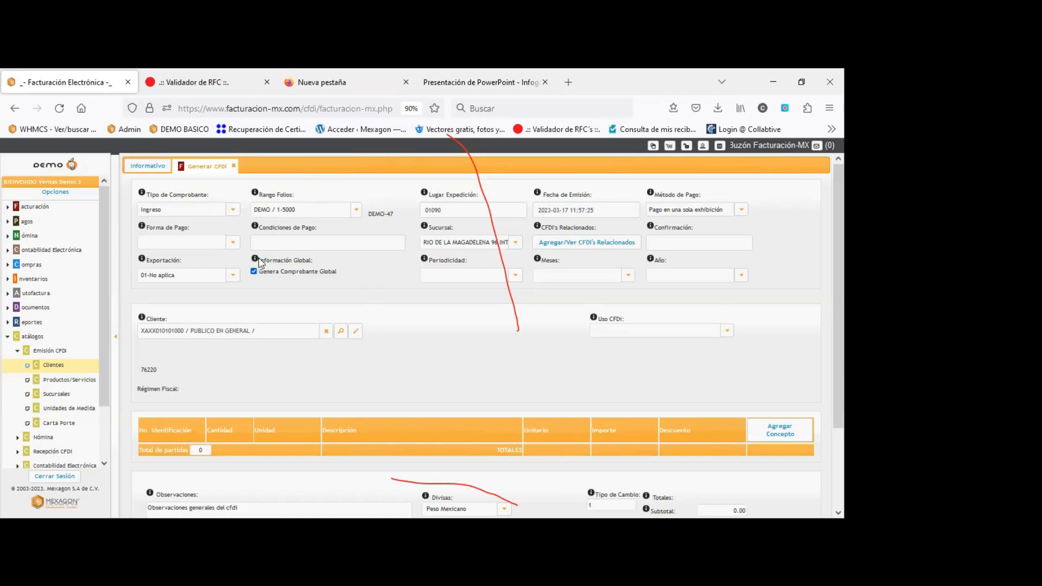
{"action": "left_click_drag", "start_coordinate": [335, 273], "coordinate": [259, 272]}
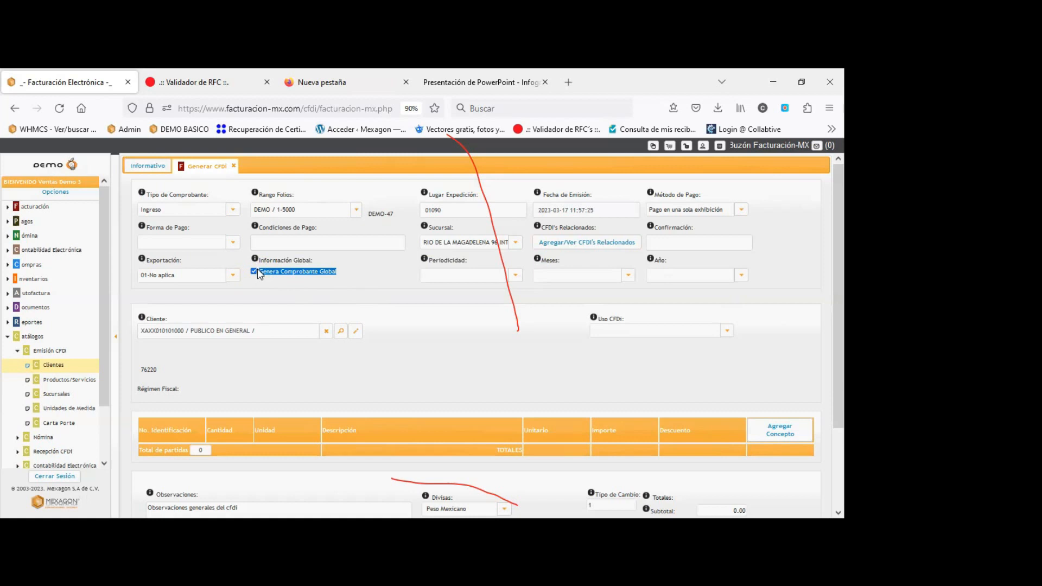
{"action": "left_click", "coordinate": [365, 278]}
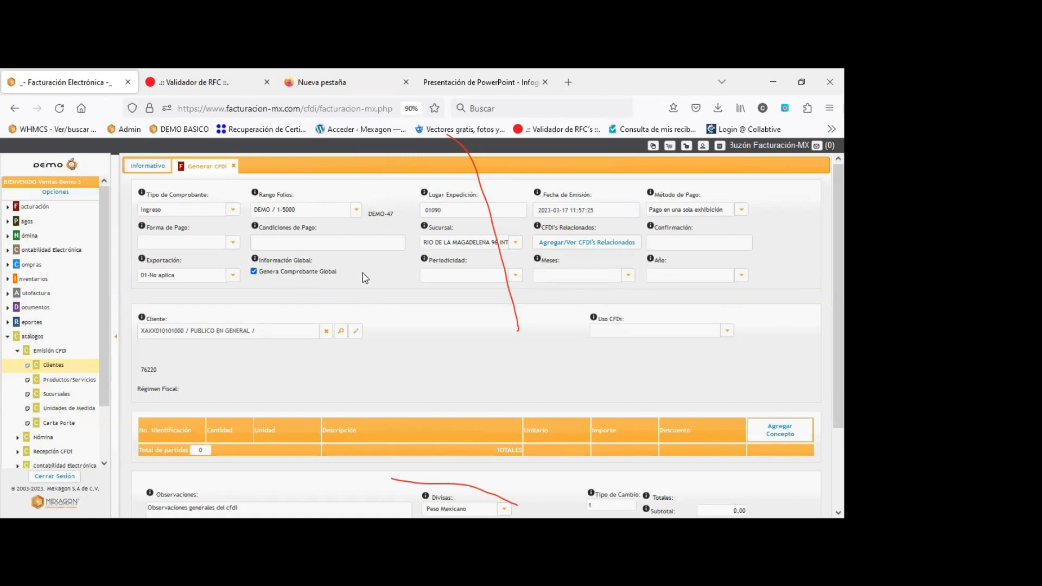
{"action": "left_click", "coordinate": [515, 277]}
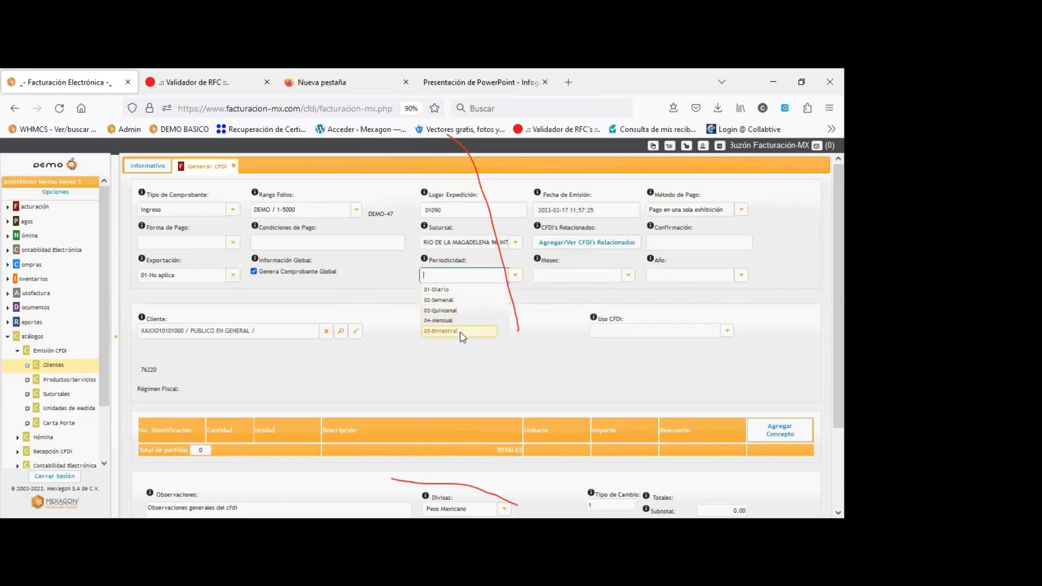
{"action": "left_click", "coordinate": [459, 301]}
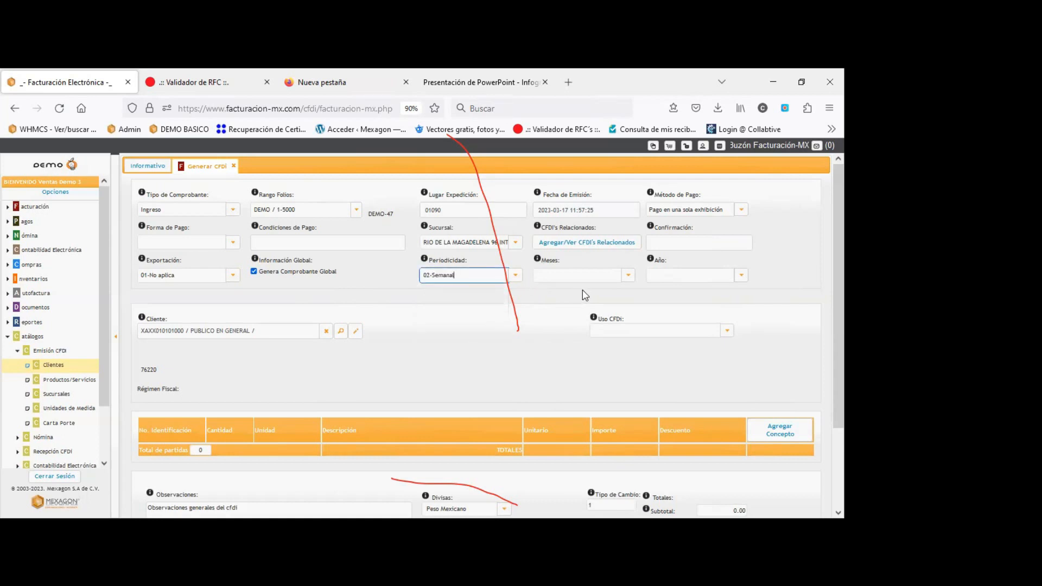
{"action": "left_click", "coordinate": [629, 279]}
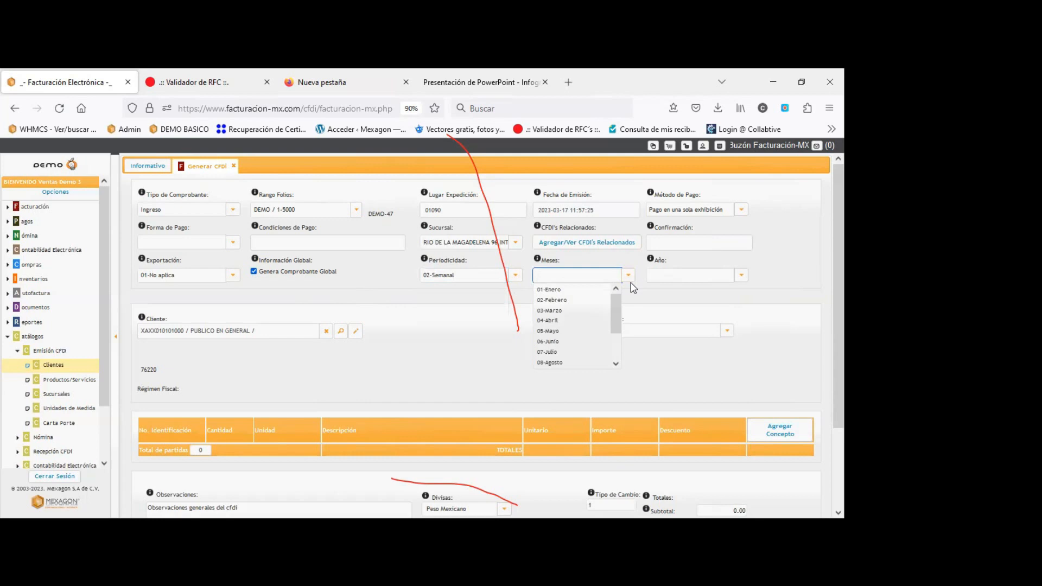
{"action": "left_click", "coordinate": [553, 290]}
{"action": "left_click", "coordinate": [743, 275]}
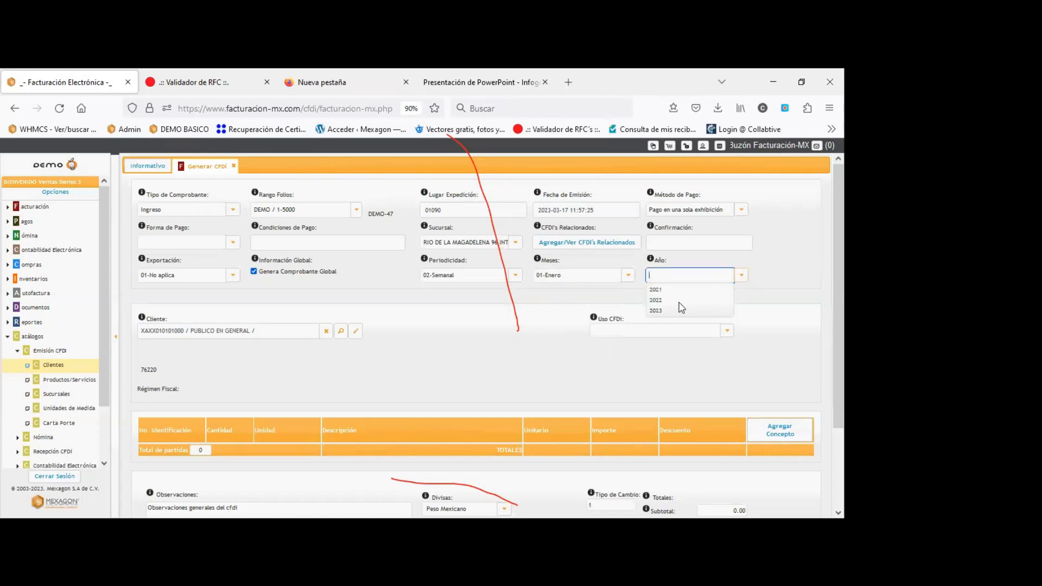
{"action": "left_click", "coordinate": [658, 310]}
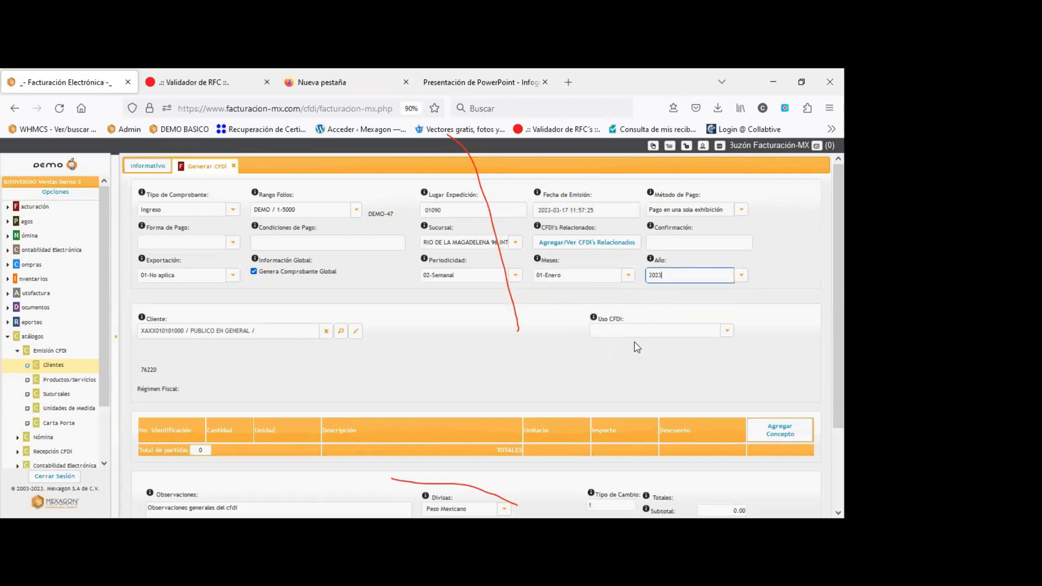
Choose CFDI use G03-Gastos en general and start adding a concept line.
{"action": "left_click", "coordinate": [727, 330]}
{"action": "scroll", "coordinate": [640, 413], "scroll_direction": "down", "scroll_amount": 5}
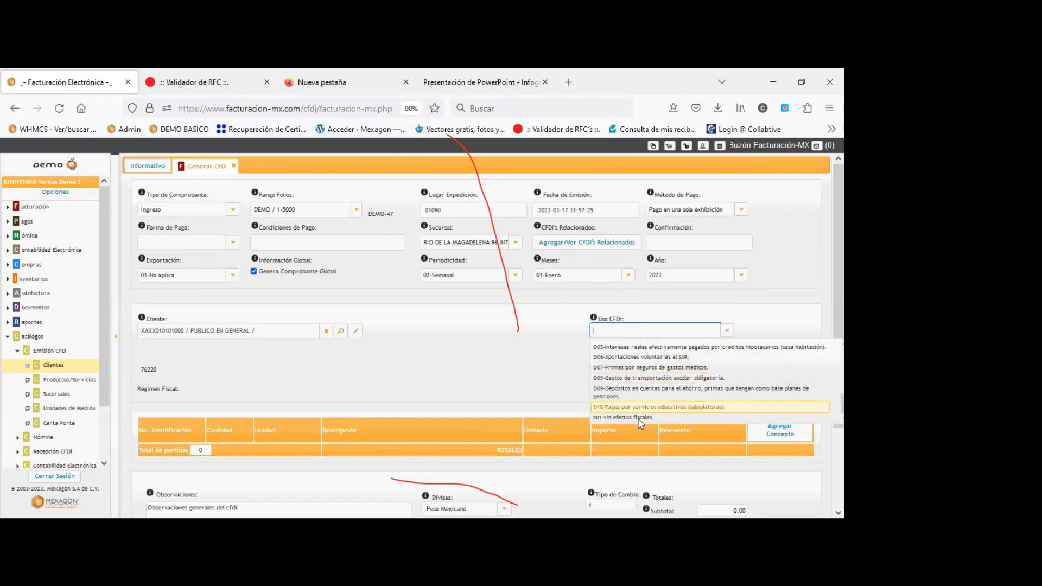
{"action": "scroll", "coordinate": [637, 391], "scroll_direction": "up", "scroll_amount": 4}
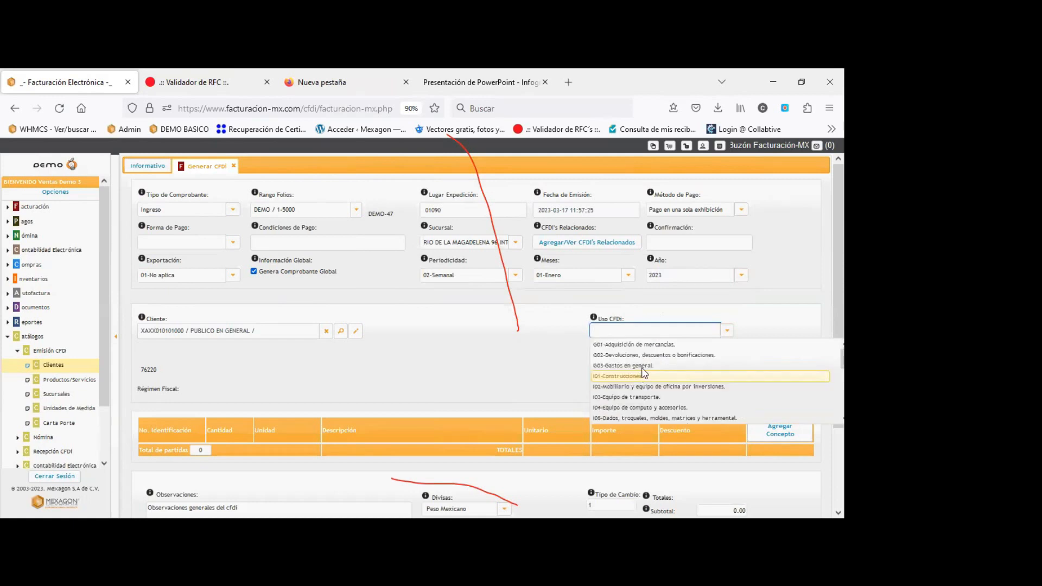
{"action": "left_click", "coordinate": [635, 365]}
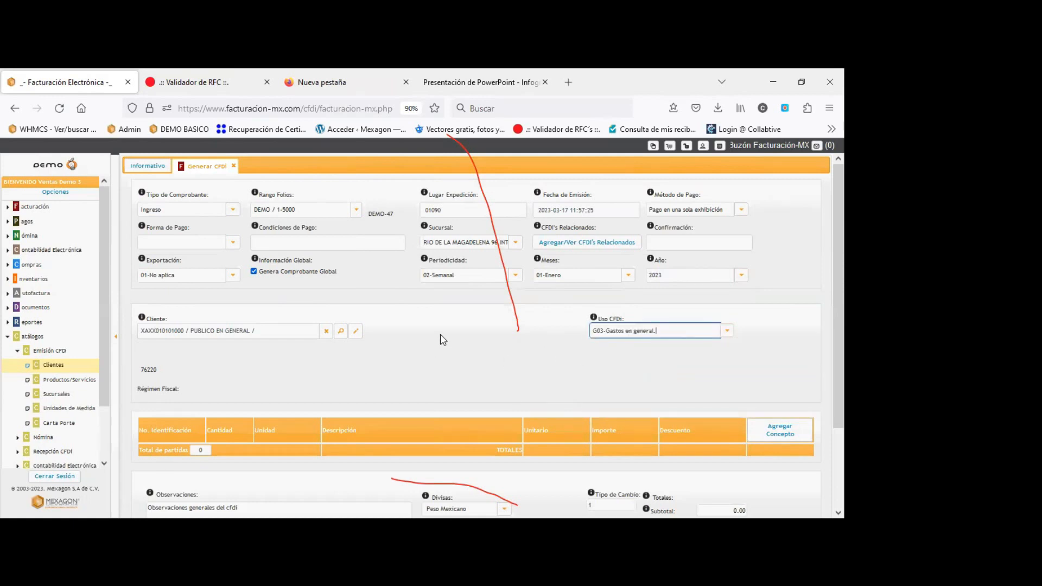
{"action": "left_click", "coordinate": [768, 431]}
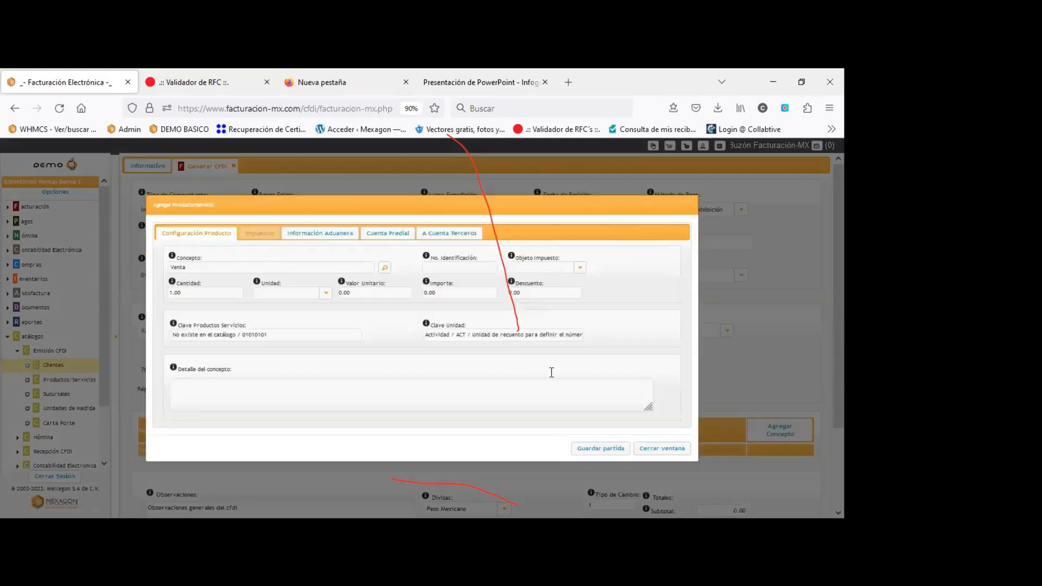
Fill in the identification number, set transferred VAT to Tasa, and try saving the concept line.
{"action": "left_click_drag", "start_coordinate": [188, 267], "coordinate": [168, 267]}
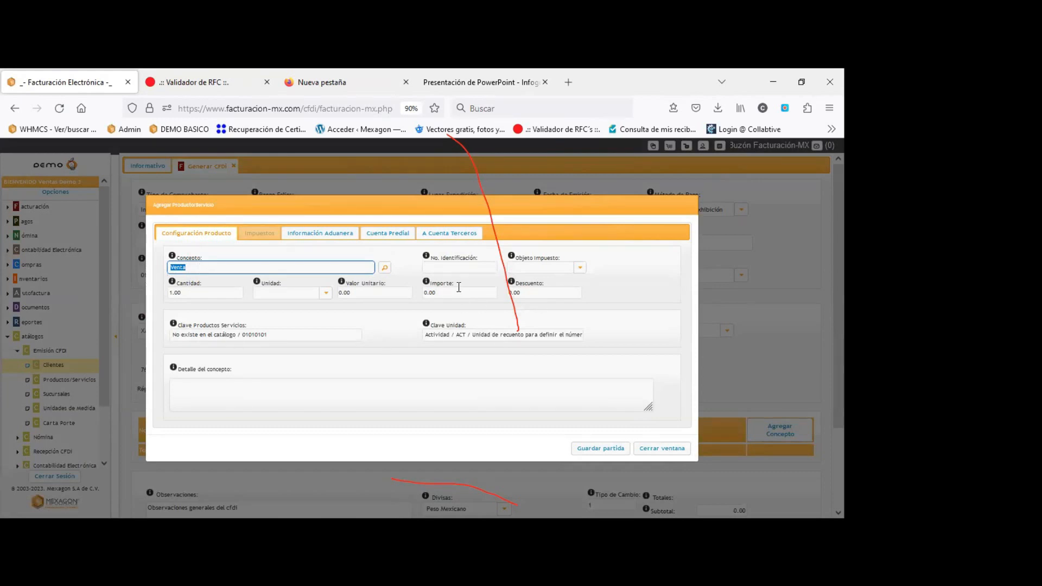
{"action": "left_click", "coordinate": [440, 266]}
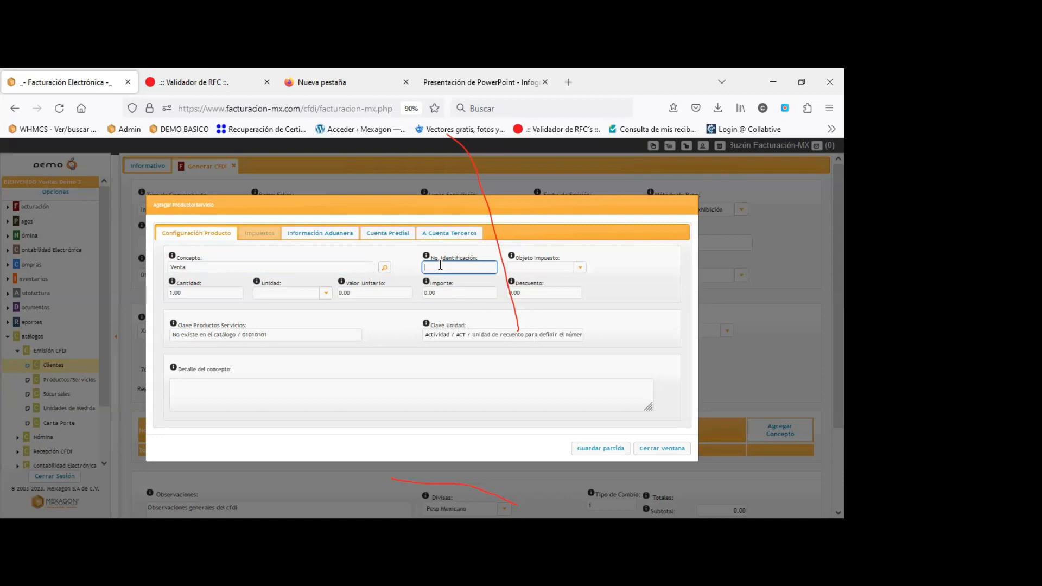
{"action": "type", "text": "1-10"}
{"action": "key", "text": "BackSpace"}
{"action": "key", "text": "BackSpace"}
{"action": "key", "text": "BackSpace"}
{"action": "type", "text": "1,2"}
{"action": "key", "text": "BackSpace"}
{"action": "left_click", "coordinate": [353, 327]}
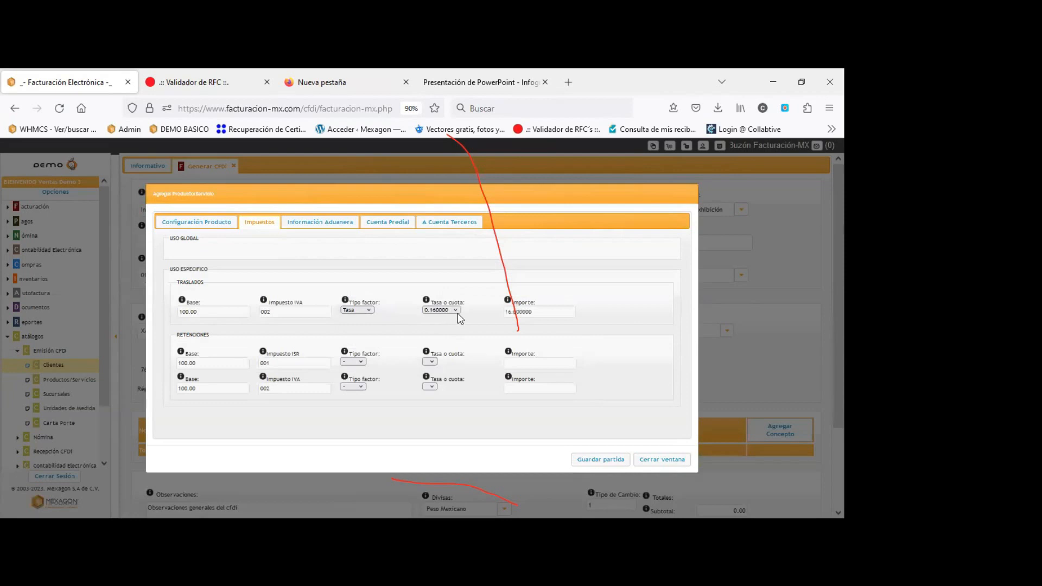
{"action": "left_click", "coordinate": [600, 459]}
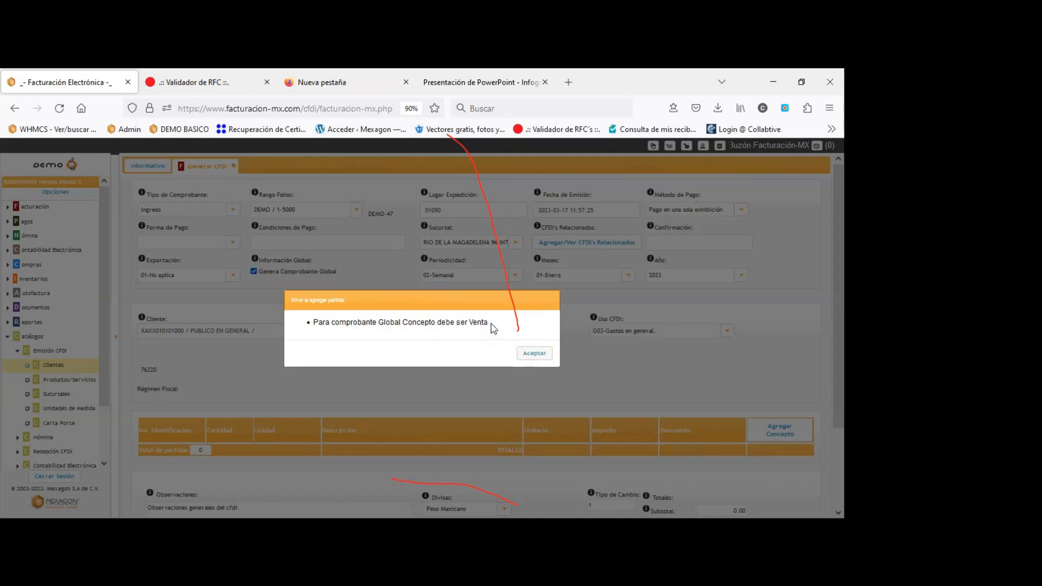
Dismiss the error, rename the concept to 'ventas' and retry saving the line.
{"action": "left_click", "coordinate": [533, 355]}
{"action": "left_click", "coordinate": [210, 228]}
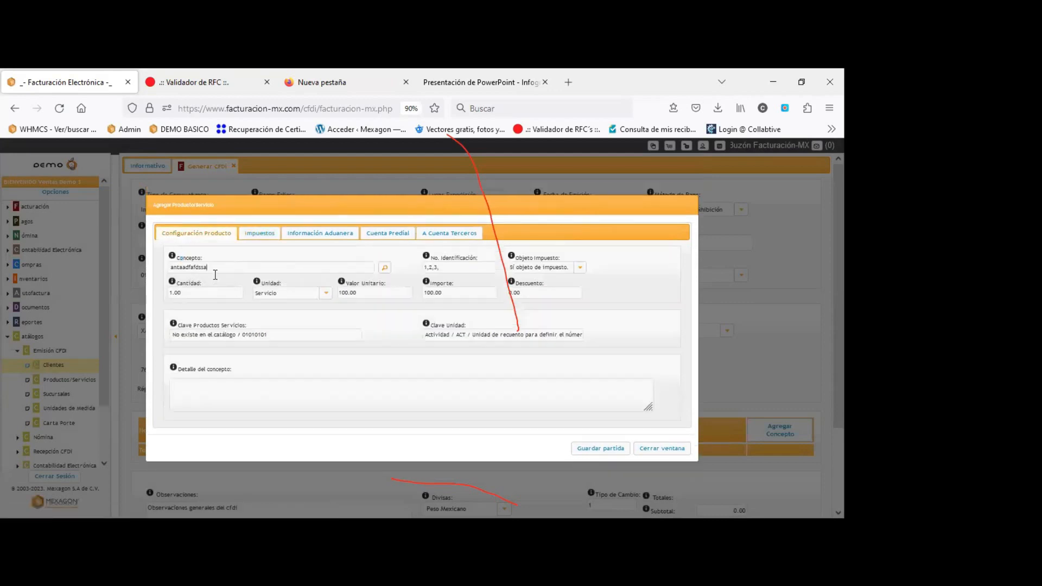
{"action": "left_click", "coordinate": [217, 269]}
{"action": "key", "text": "ctrl+a"}
{"action": "key", "text": "BackSpace"}
{"action": "type", "text": "ventas"}
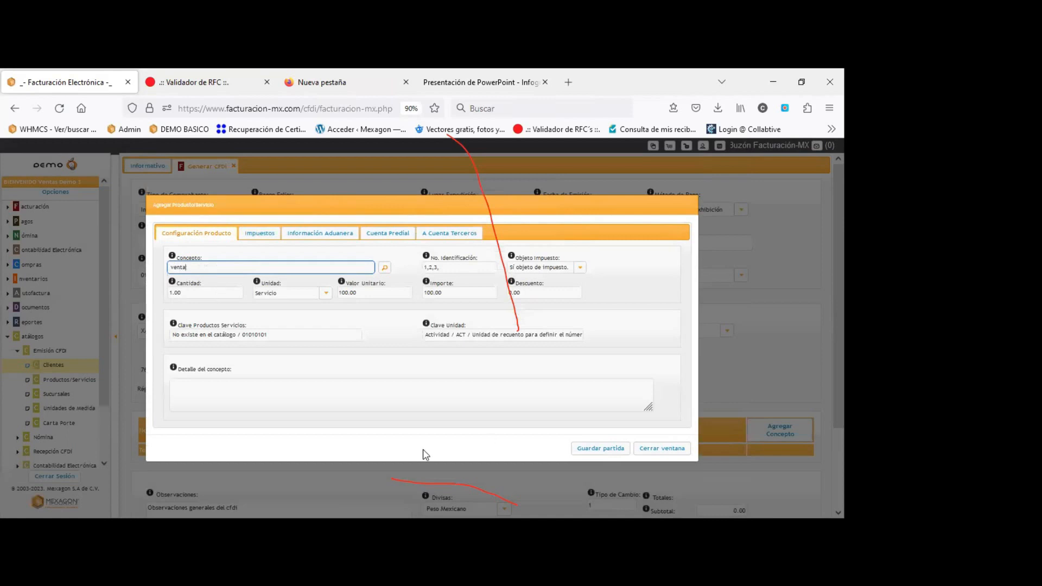
{"action": "left_click", "coordinate": [259, 235]}
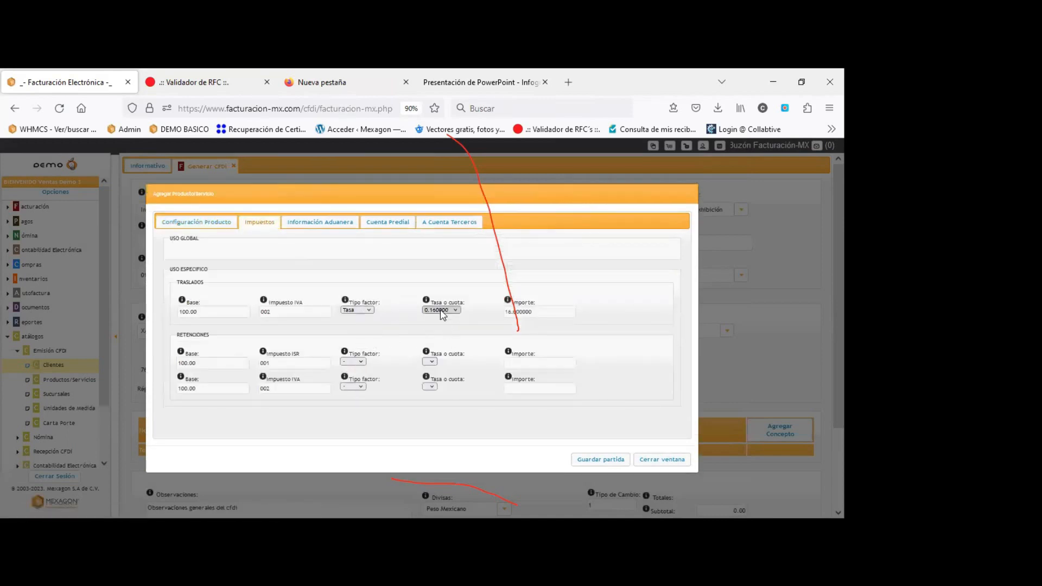
{"action": "left_click", "coordinate": [599, 461]}
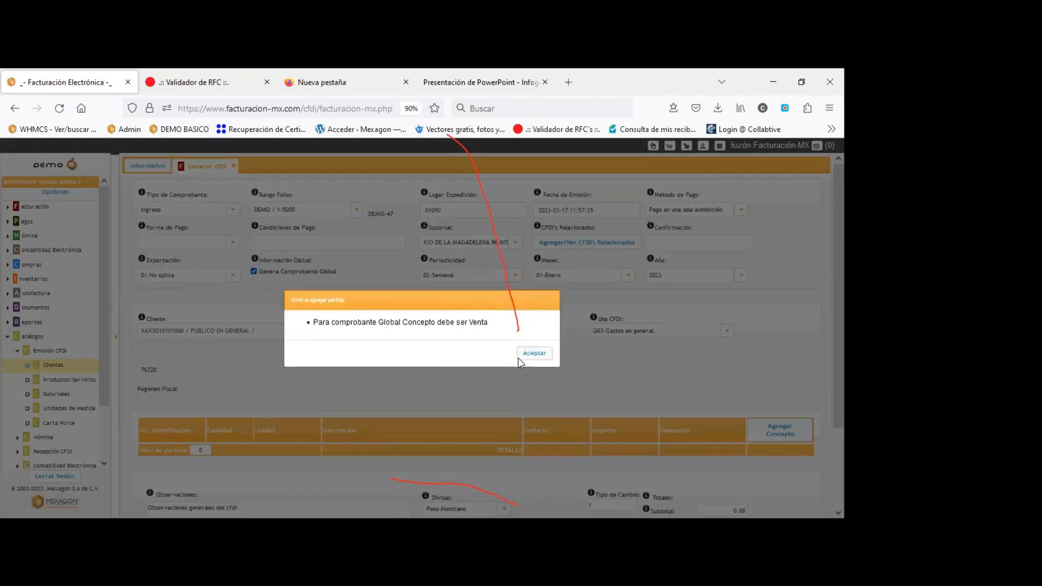
Correct the concept name to 'Venta' and save the line.
{"action": "left_click", "coordinate": [535, 355]}
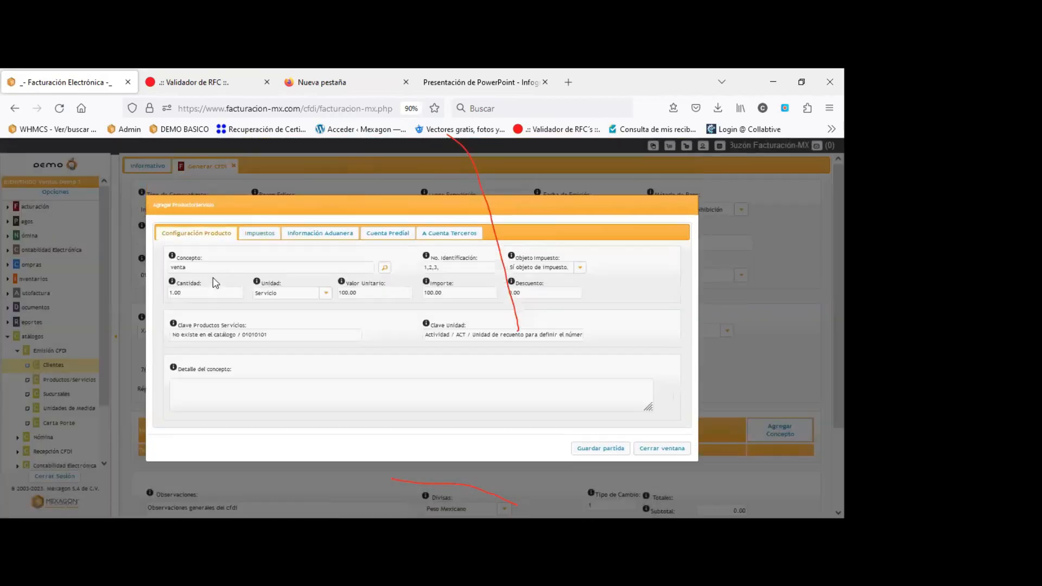
{"action": "left_click", "coordinate": [212, 267]}
{"action": "double_click", "coordinate": [212, 266]}
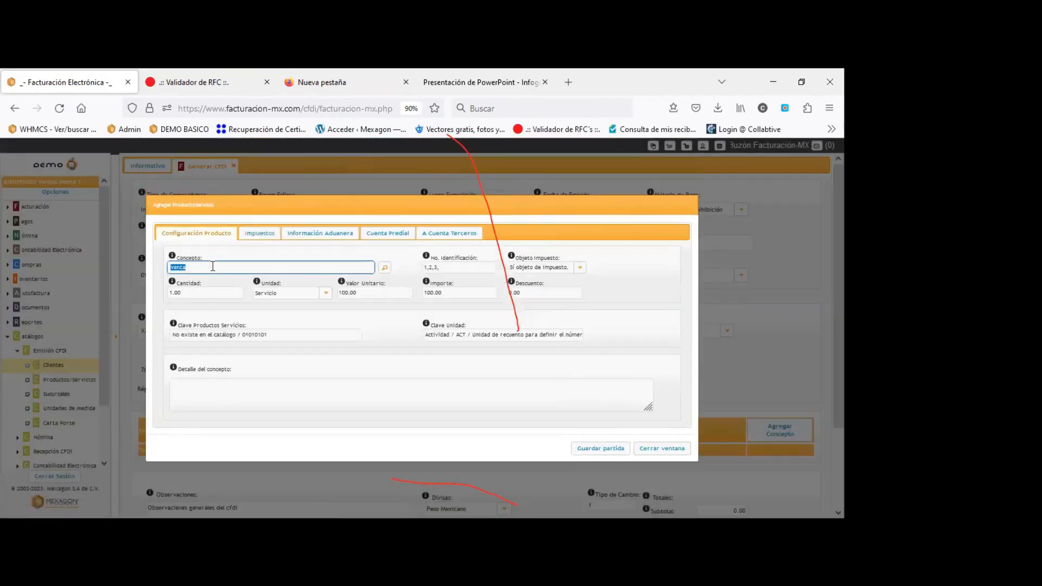
{"action": "type", "text": "Ven"}
{"action": "left_click", "coordinate": [612, 450]}
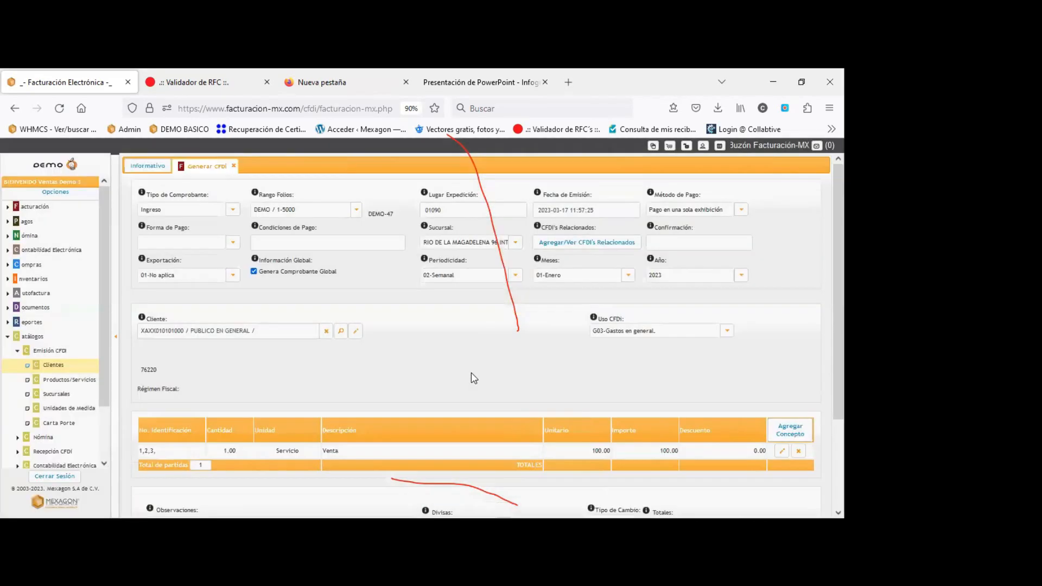
Review the 100.00 Venta line and totals, then reload the page to the home dashboard.
{"action": "scroll", "coordinate": [473, 379], "scroll_direction": "down", "scroll_amount": 2}
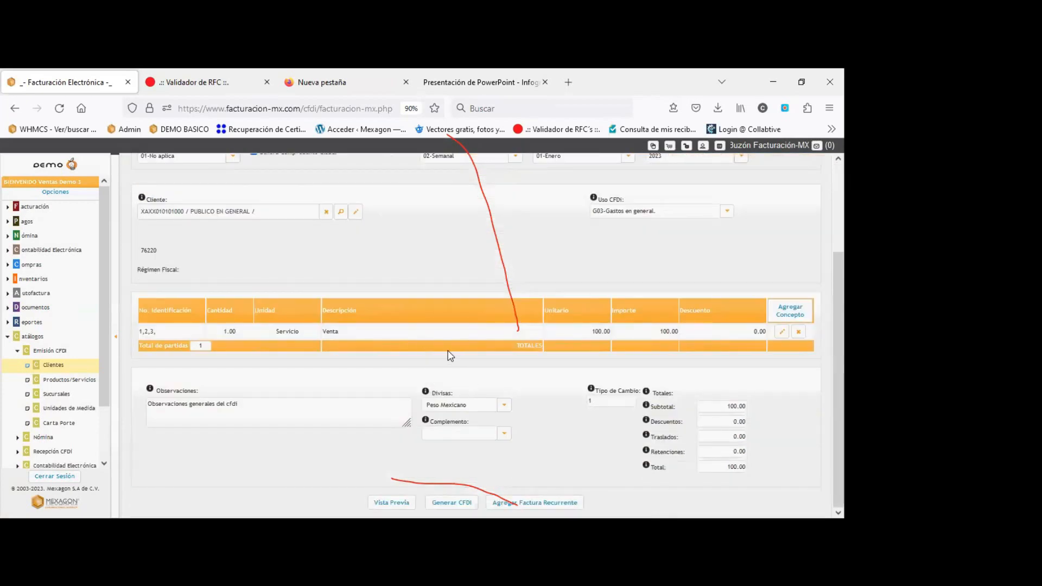
{"action": "scroll", "coordinate": [431, 270], "scroll_direction": "up", "scroll_amount": 2}
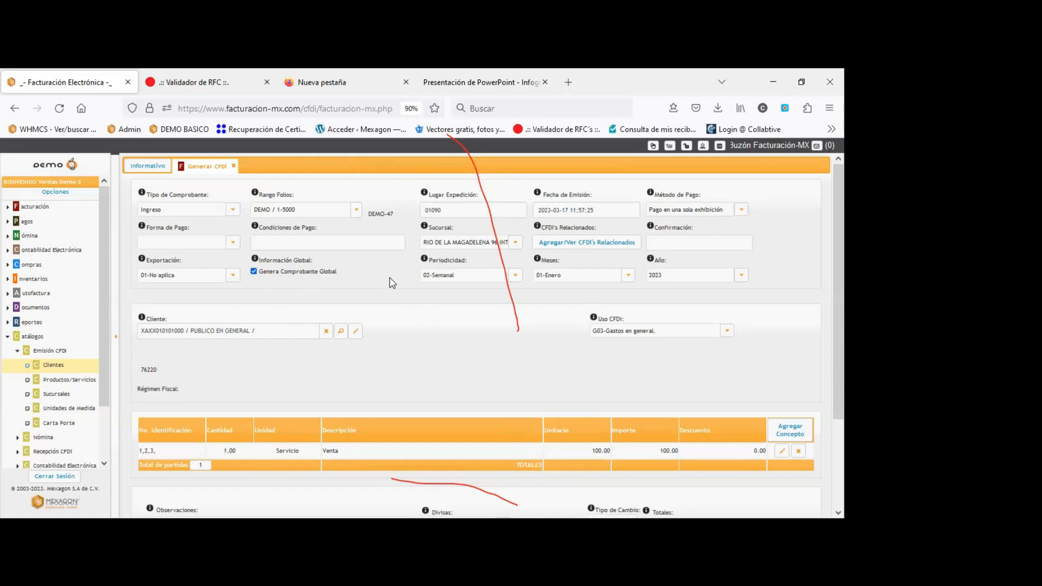
{"action": "key", "text": "F5"}
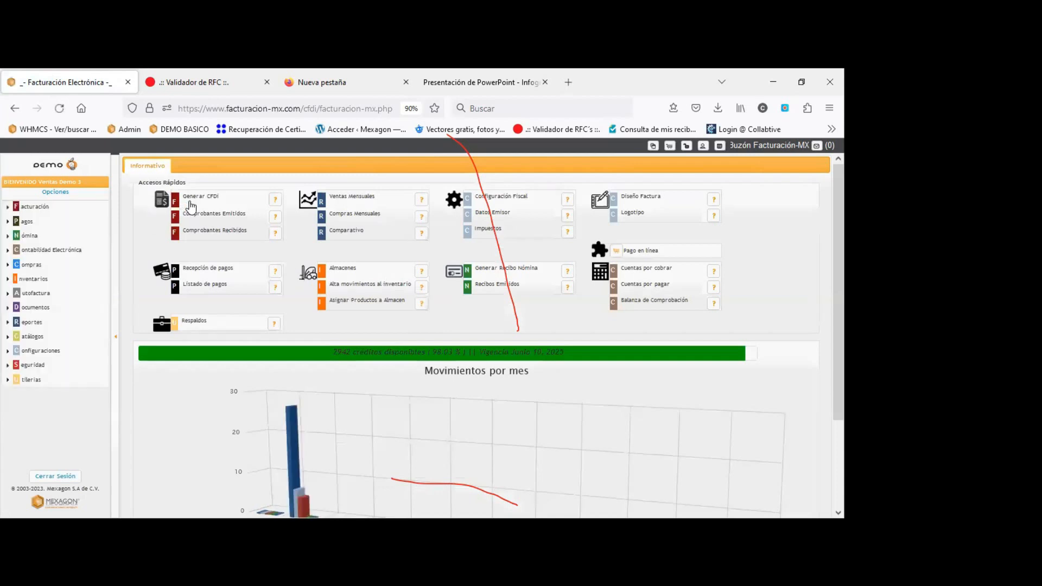
Sign back in with the saved demo login to reach the Informativo dashboard.
{"action": "left_click", "coordinate": [190, 205]}
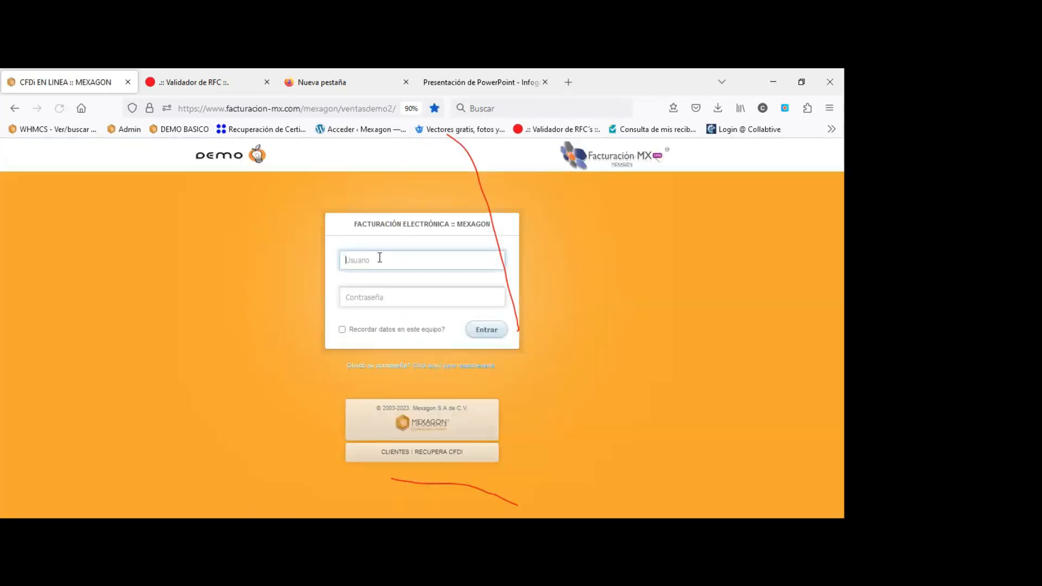
{"action": "left_click", "coordinate": [442, 260]}
{"action": "left_click", "coordinate": [373, 463]}
{"action": "left_click", "coordinate": [487, 329]}
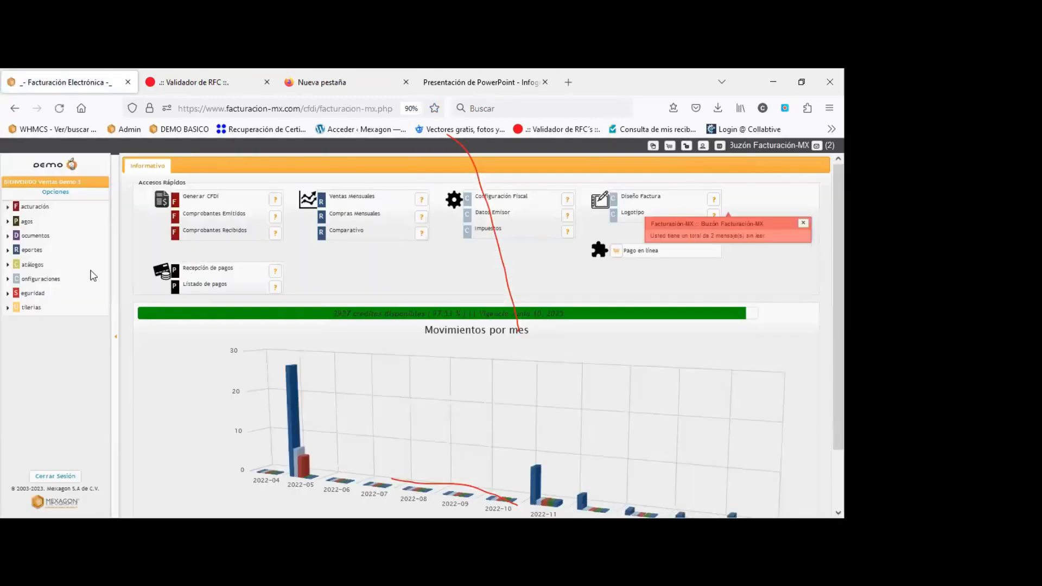
Save the predefined Objeto de Impuesto value as 02-Sí objeto de impuesto under Predefinidos CFDI.
{"action": "left_click", "coordinate": [40, 278]}
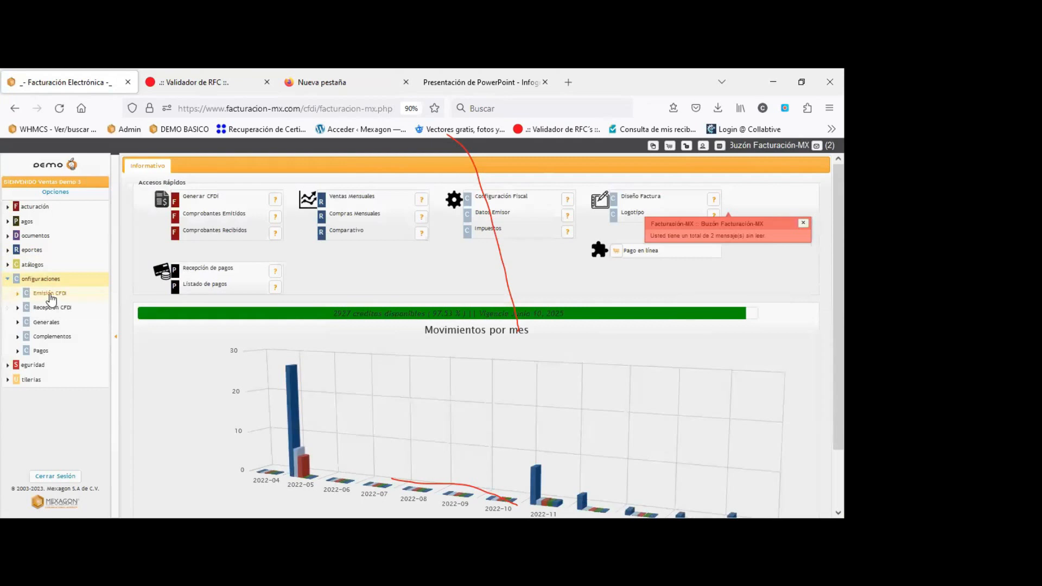
{"action": "left_click", "coordinate": [50, 294]}
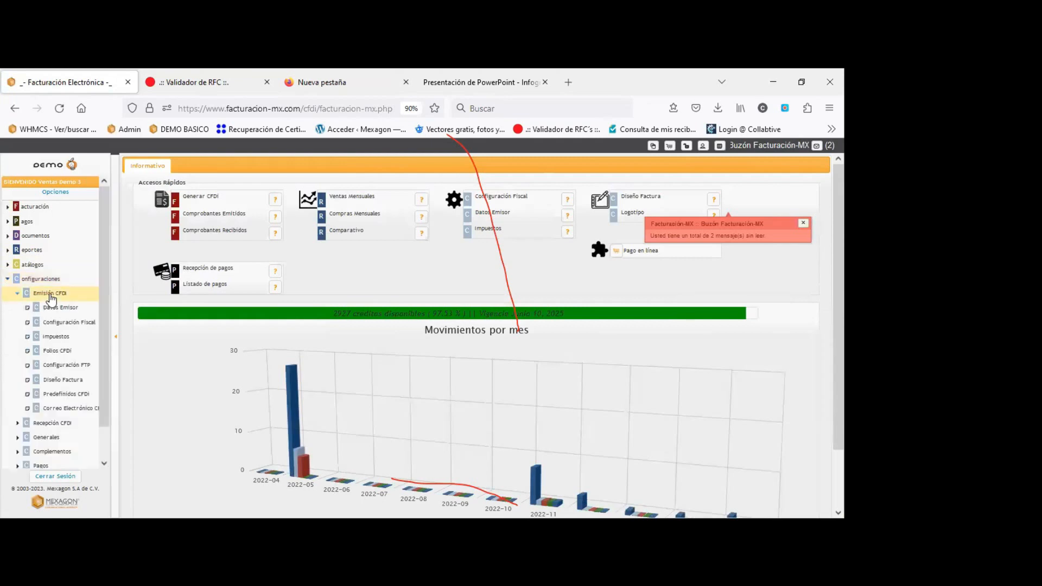
{"action": "left_click", "coordinate": [65, 395]}
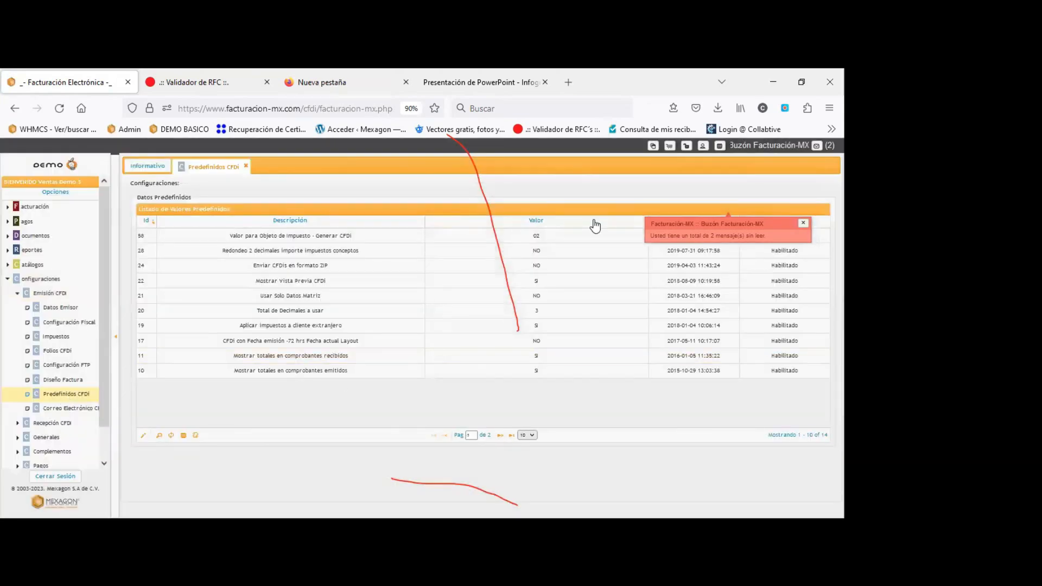
{"action": "left_click", "coordinate": [167, 243]}
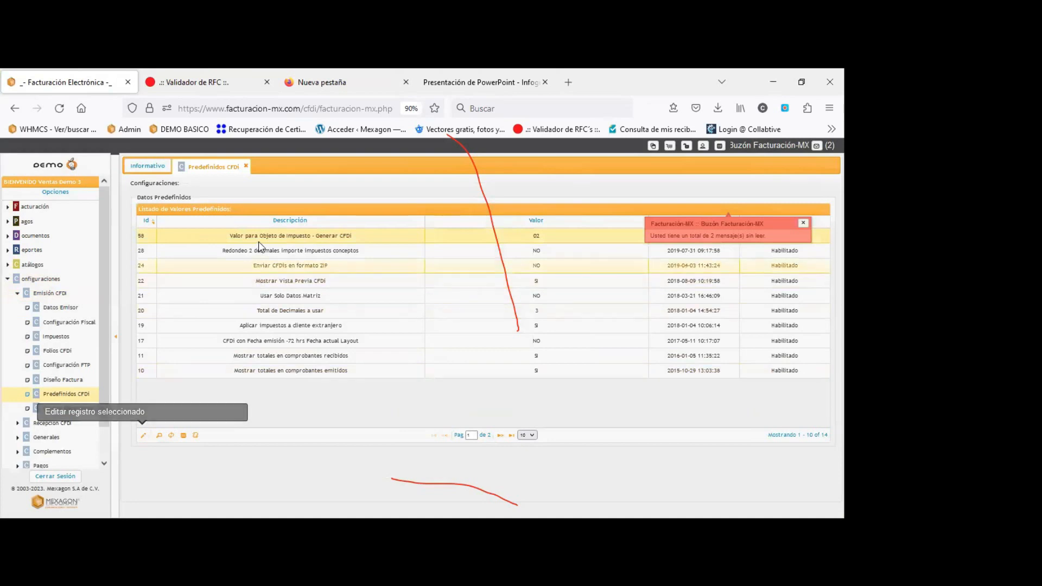
{"action": "left_click", "coordinate": [144, 435]}
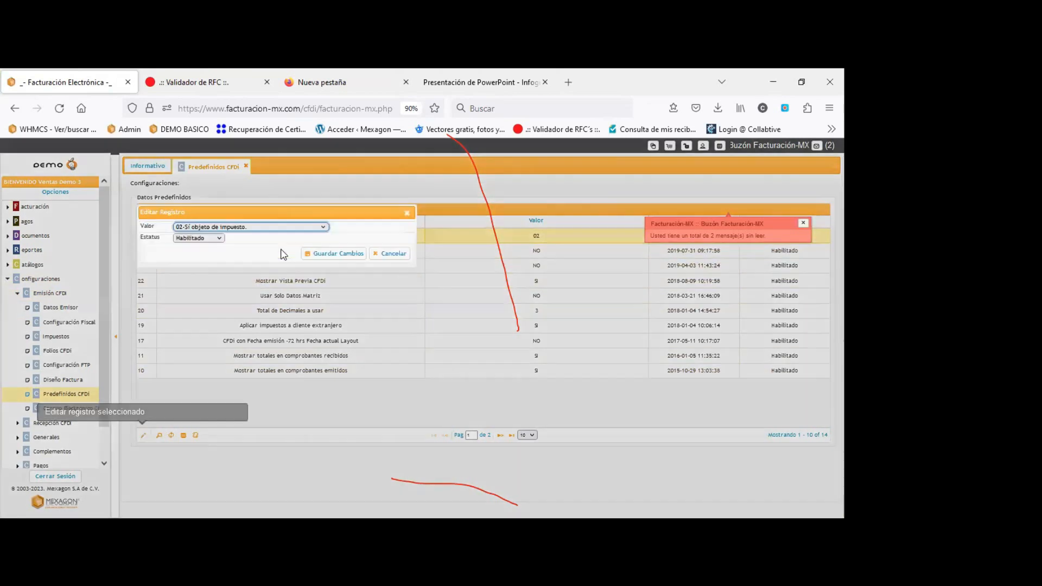
{"action": "left_click", "coordinate": [267, 226]}
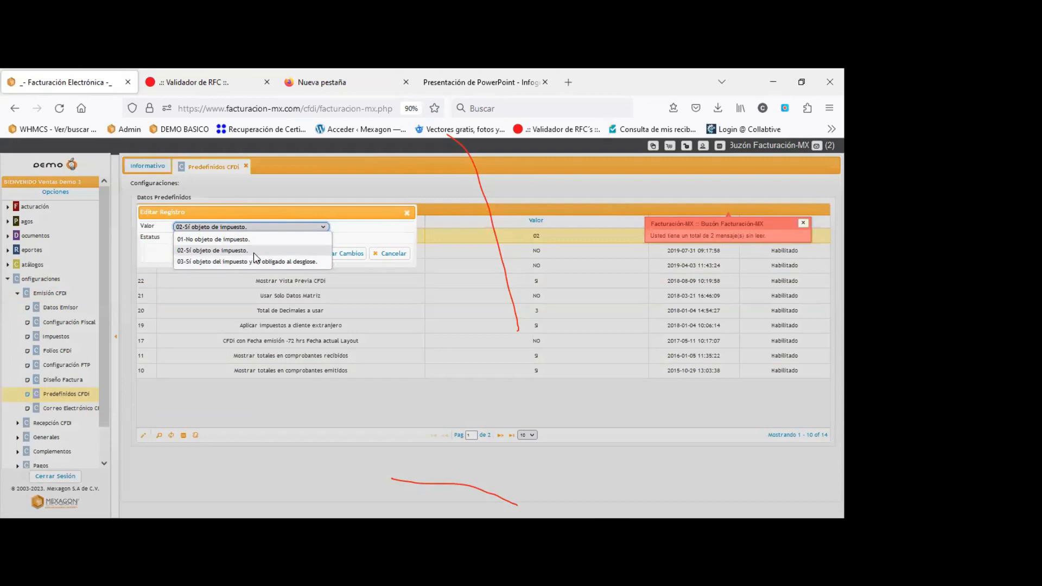
{"action": "left_click", "coordinate": [255, 253]}
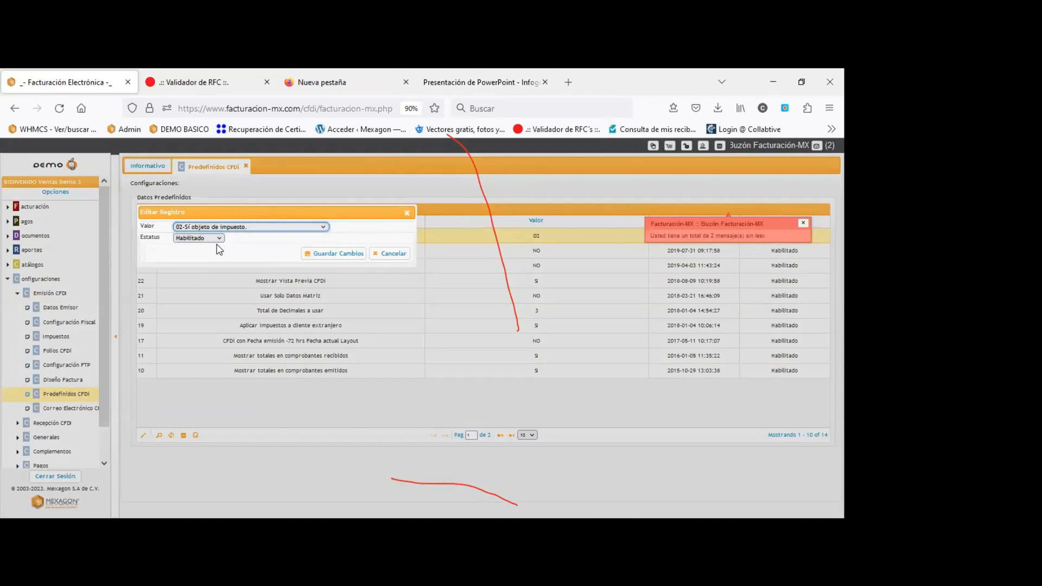
{"action": "left_click", "coordinate": [355, 257]}
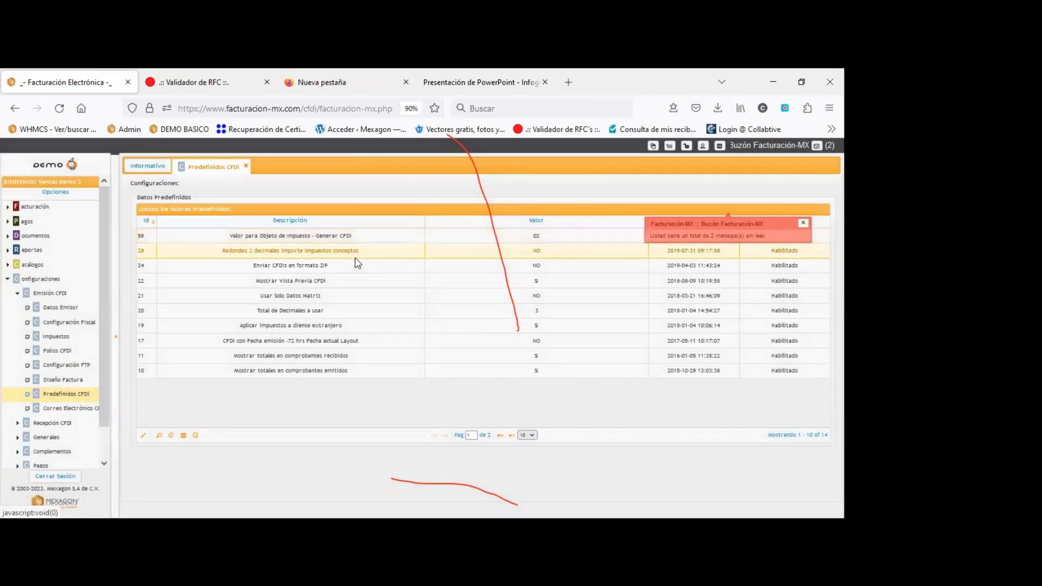
{"action": "left_click", "coordinate": [245, 167]}
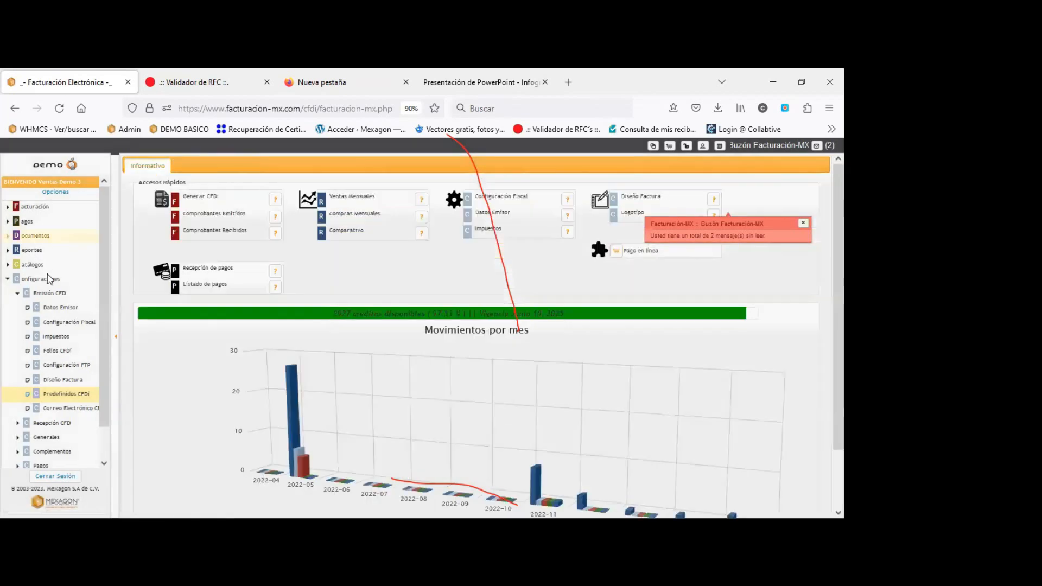
{"action": "left_click", "coordinate": [41, 278]}
{"action": "left_click", "coordinate": [202, 196]}
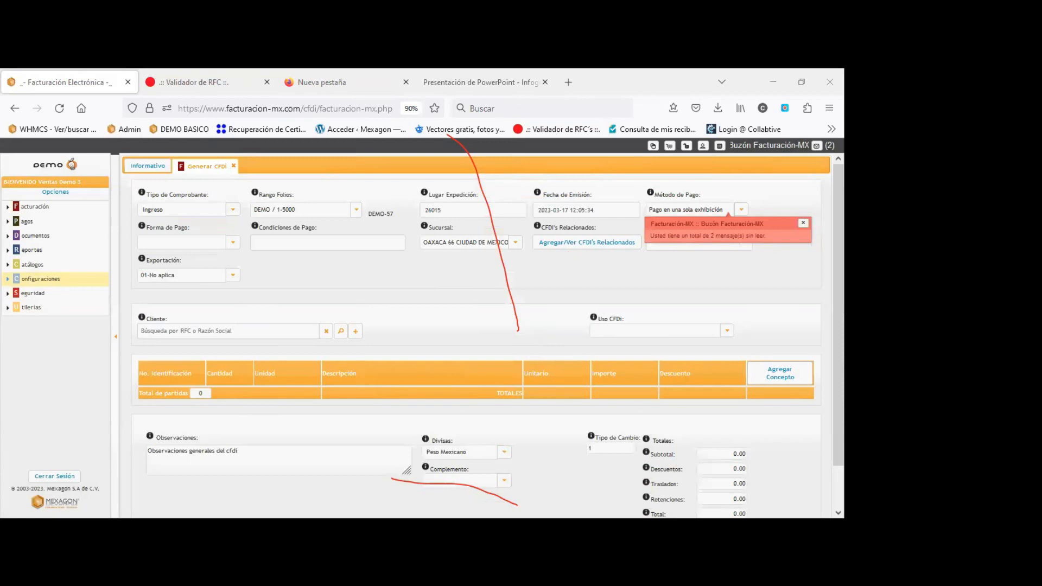
{"action": "left_click", "coordinate": [788, 379]}
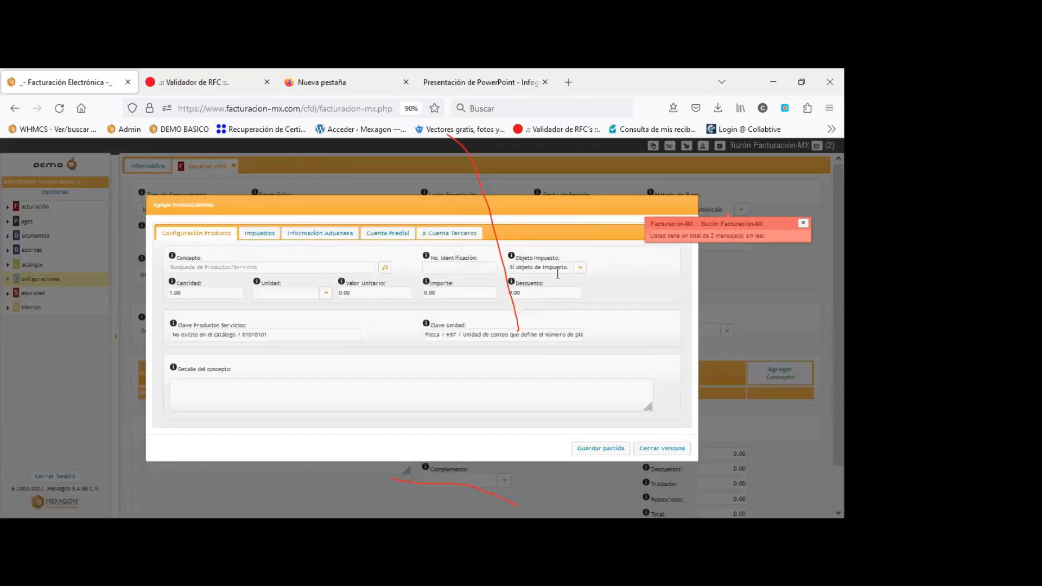
{"action": "left_click_drag", "start_coordinate": [569, 268], "coordinate": [508, 261]}
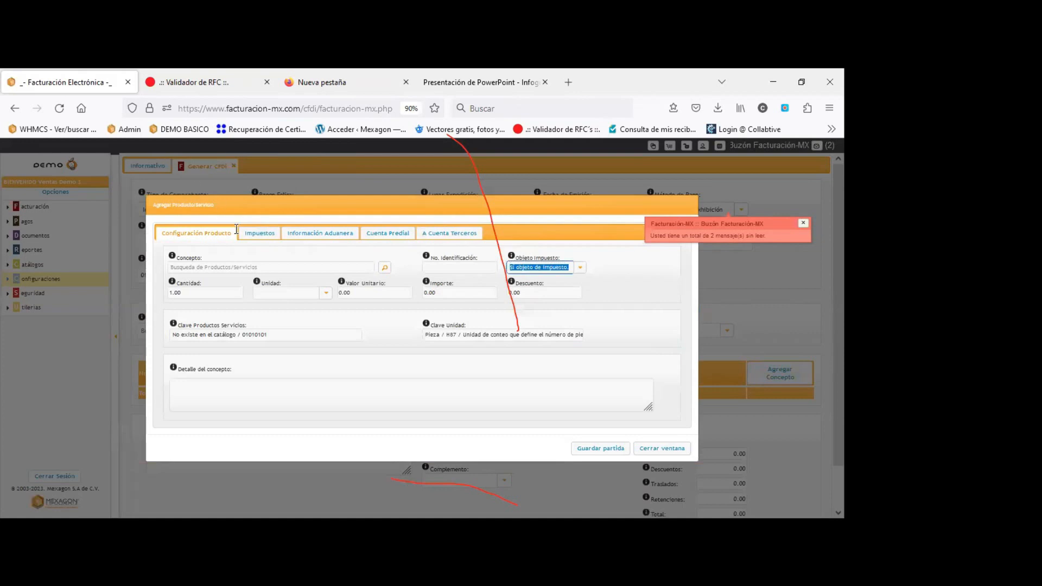
{"action": "left_click", "coordinate": [648, 291]}
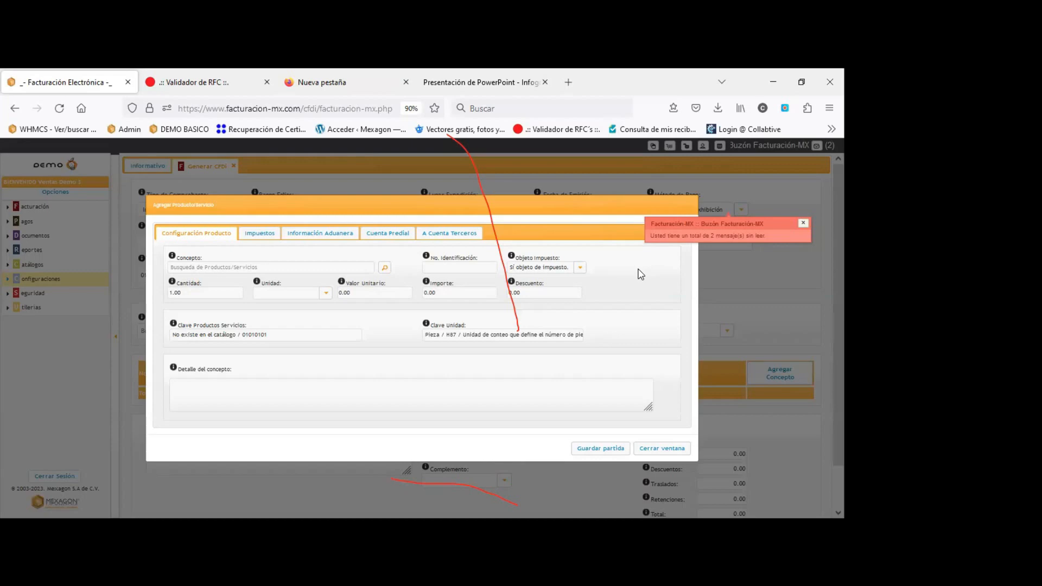
{"action": "left_click", "coordinate": [662, 448]}
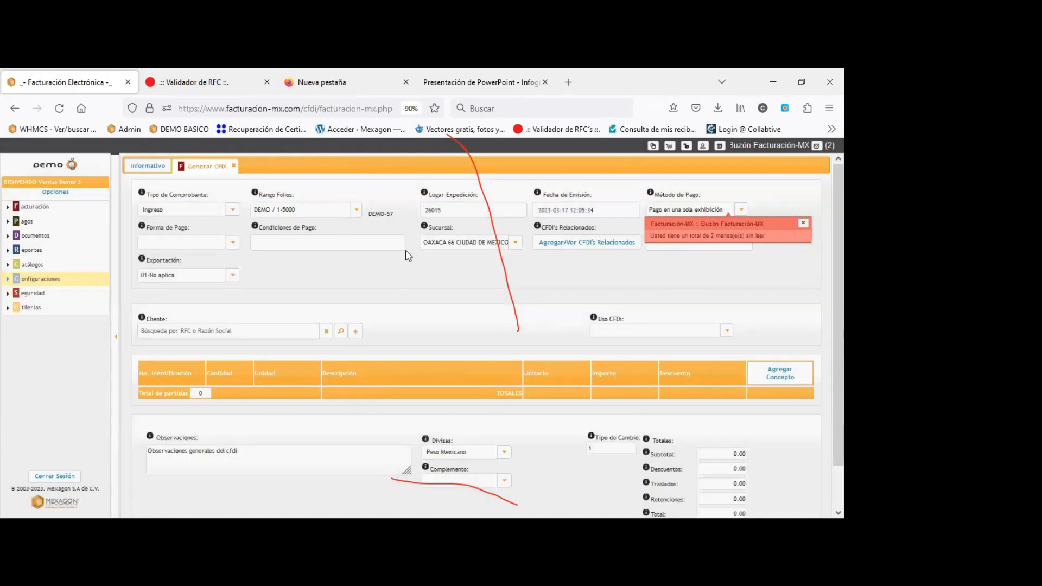
{"action": "left_click", "coordinate": [233, 165]}
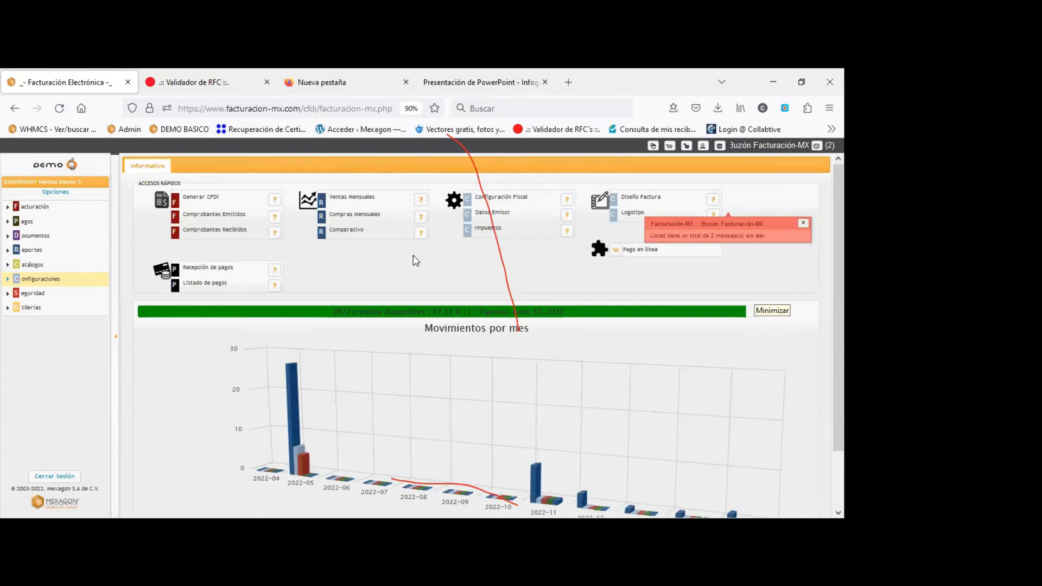
Dismiss the messages notice and start a payment receipt for the first client matching 'mex'.
{"action": "left_click", "coordinate": [803, 223]}
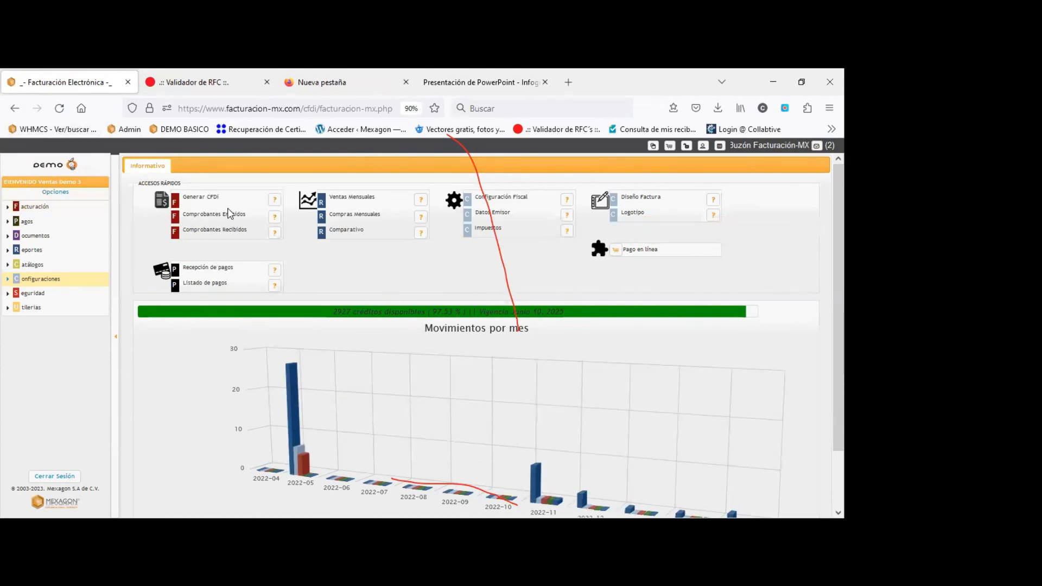
{"action": "left_click", "coordinate": [206, 269]}
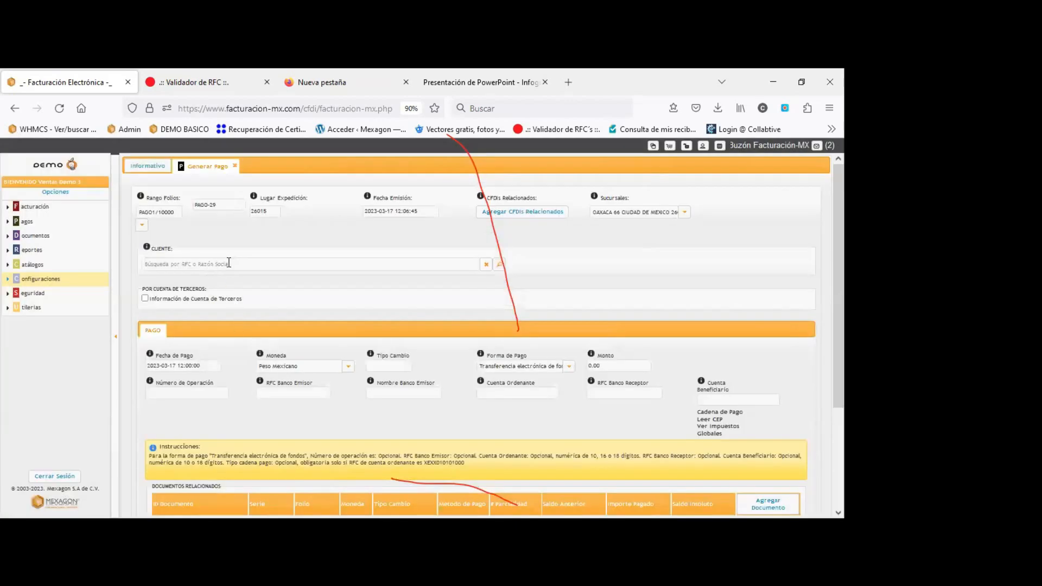
{"action": "left_click", "coordinate": [225, 264]}
{"action": "type", "text": "mex"}
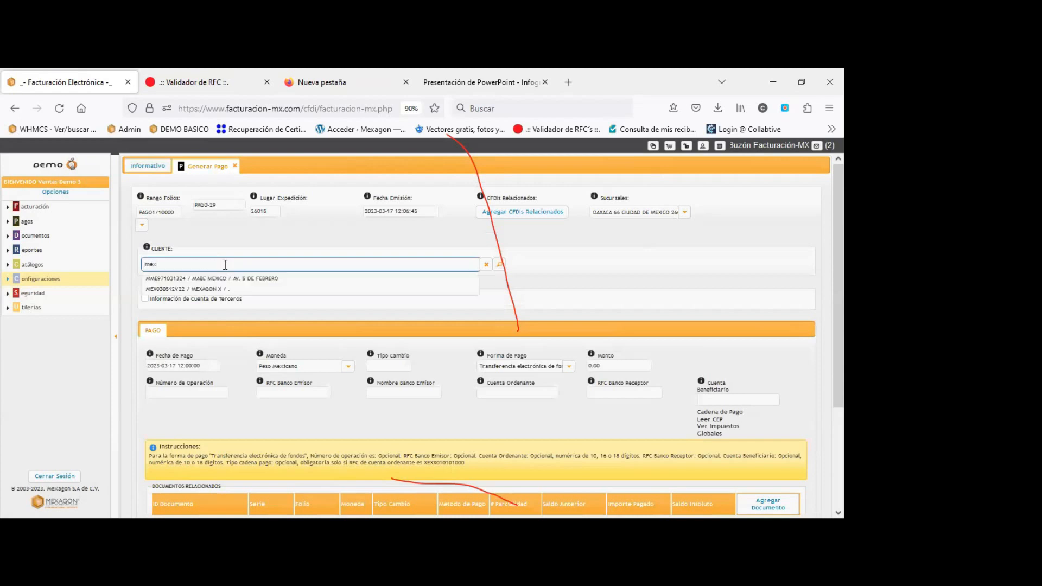
{"action": "left_click", "coordinate": [256, 279]}
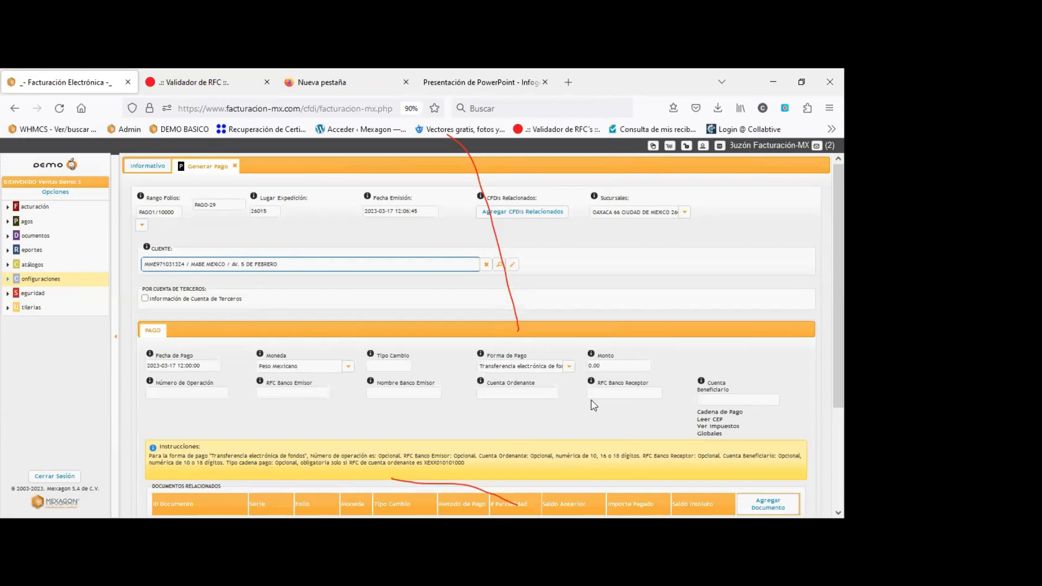
{"action": "scroll", "coordinate": [738, 434], "scroll_direction": "down", "scroll_amount": 3}
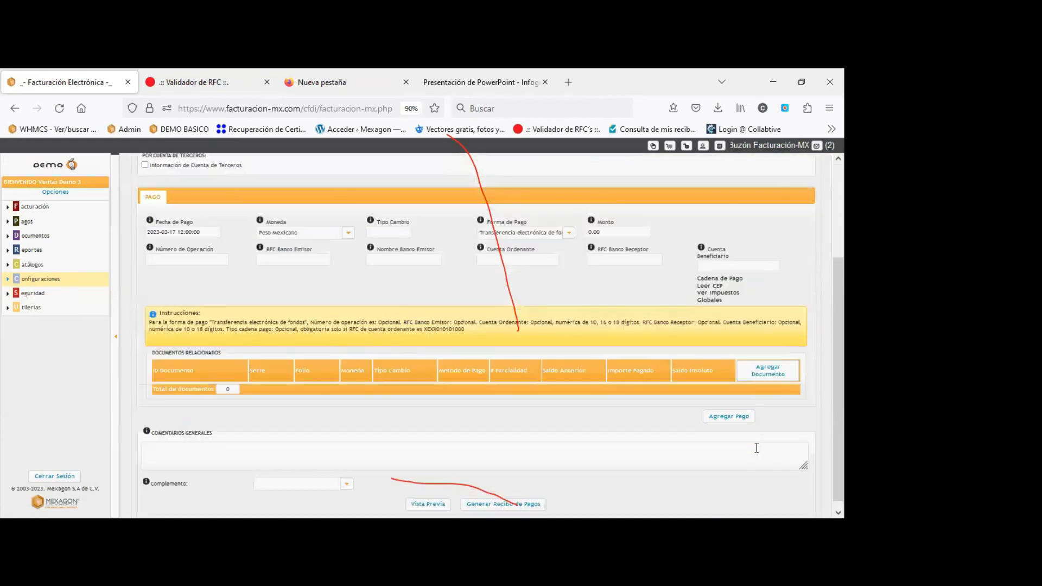
Add a related document to the payment and view the Objeto Impuesto options without choosing one.
{"action": "left_click", "coordinate": [768, 374]}
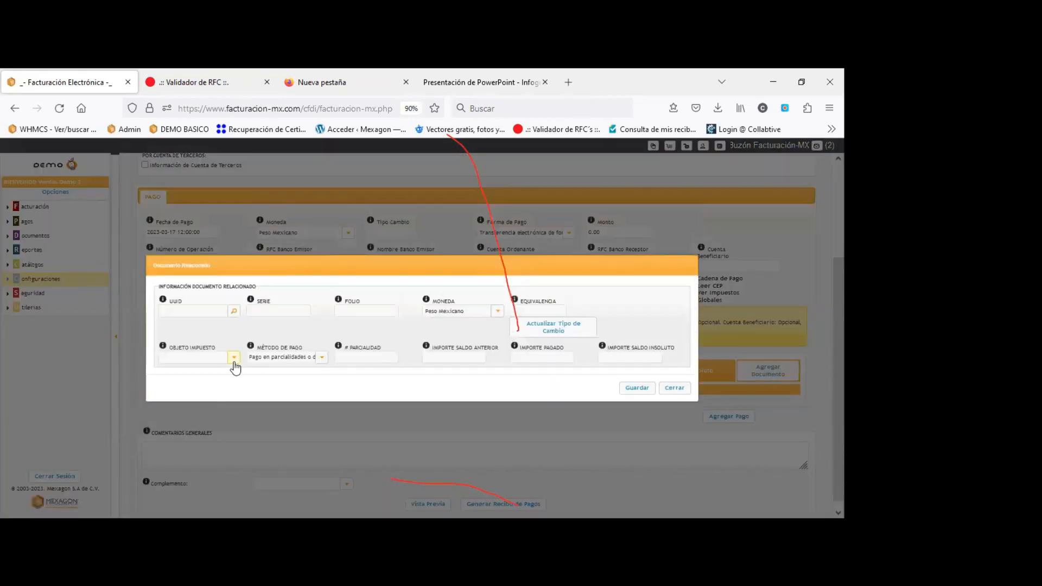
{"action": "left_click_drag", "start_coordinate": [219, 348], "coordinate": [166, 346]}
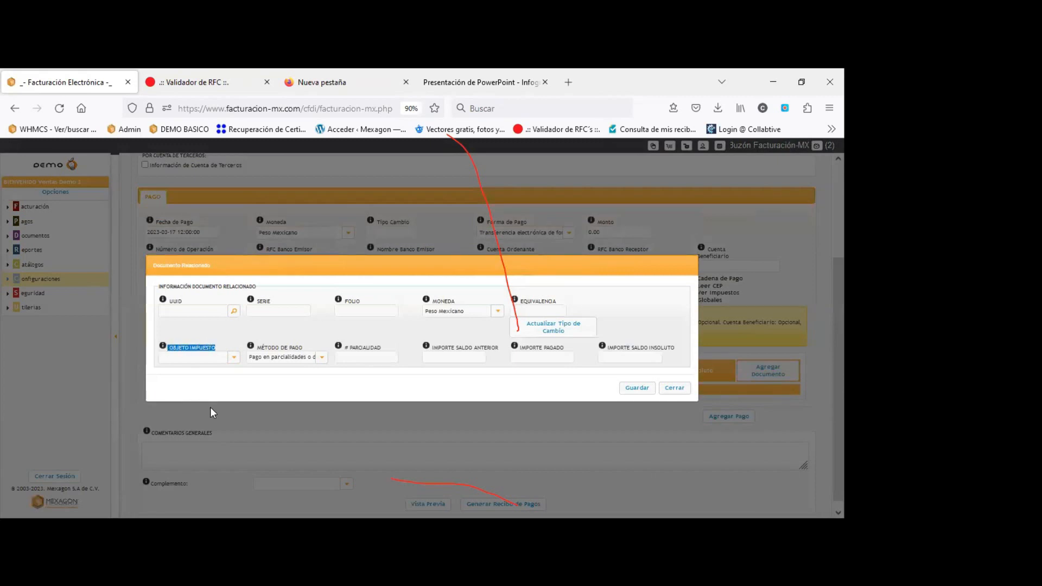
{"action": "left_click", "coordinate": [234, 359]}
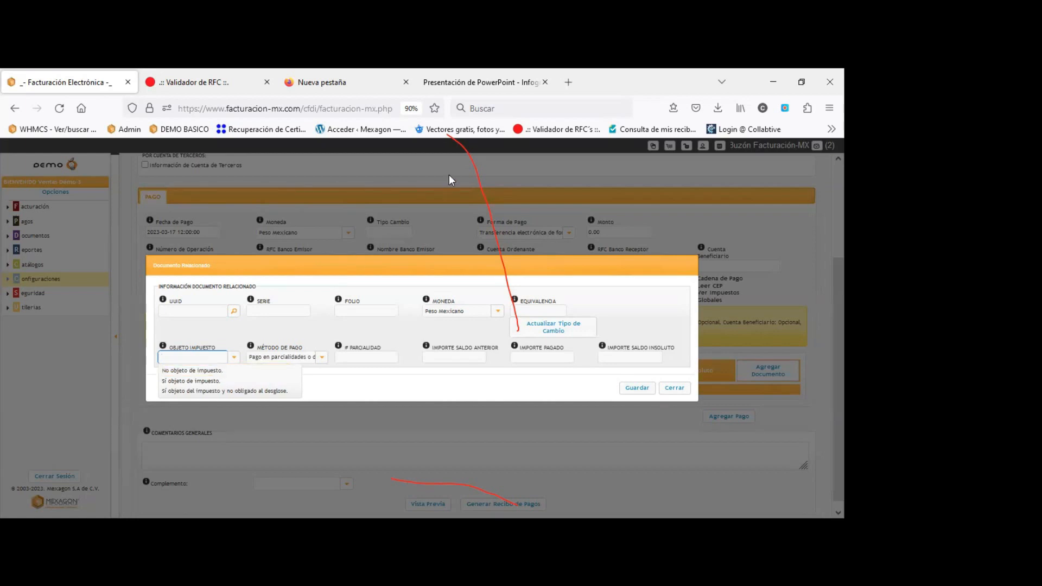
{"action": "left_click", "coordinate": [792, 274]}
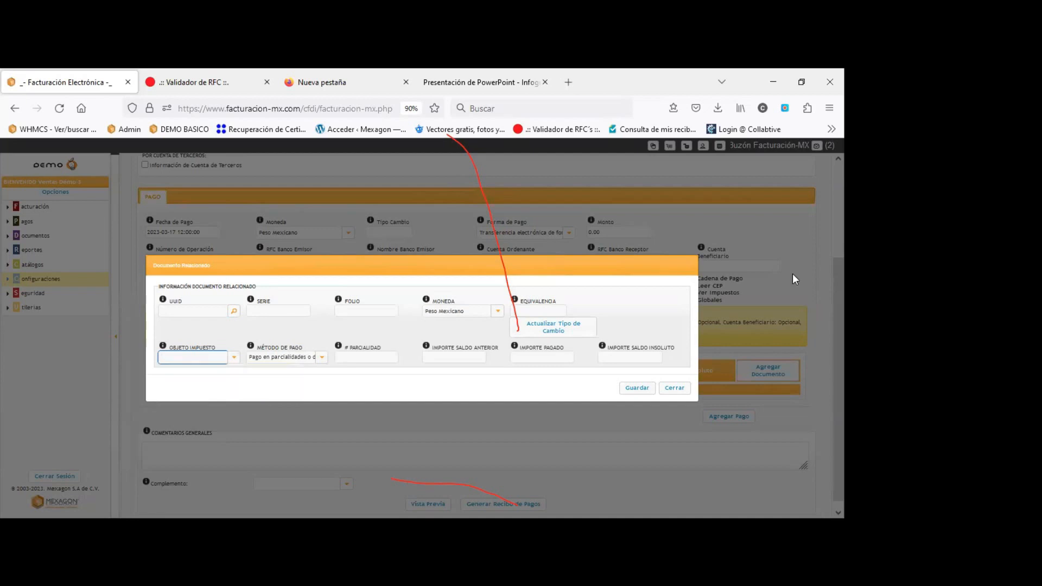